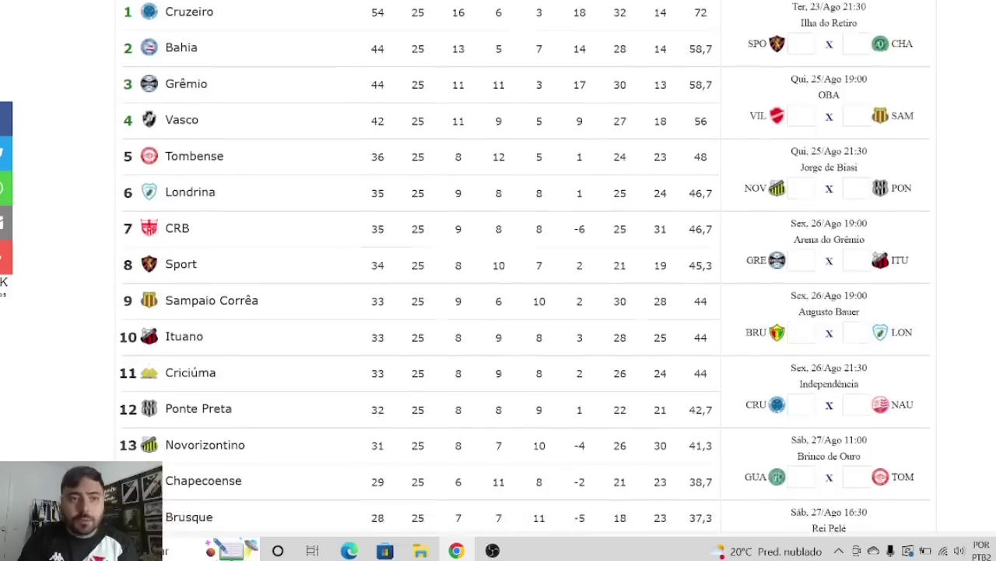
Step: Enter the round 26 scores Sport 1–0 Chapecoense and Vila Nova 1–1 Sampaio Corrêa
{"action": "scroll", "coordinate": [526, 269], "scroll_direction": "up", "scroll_amount": 2}
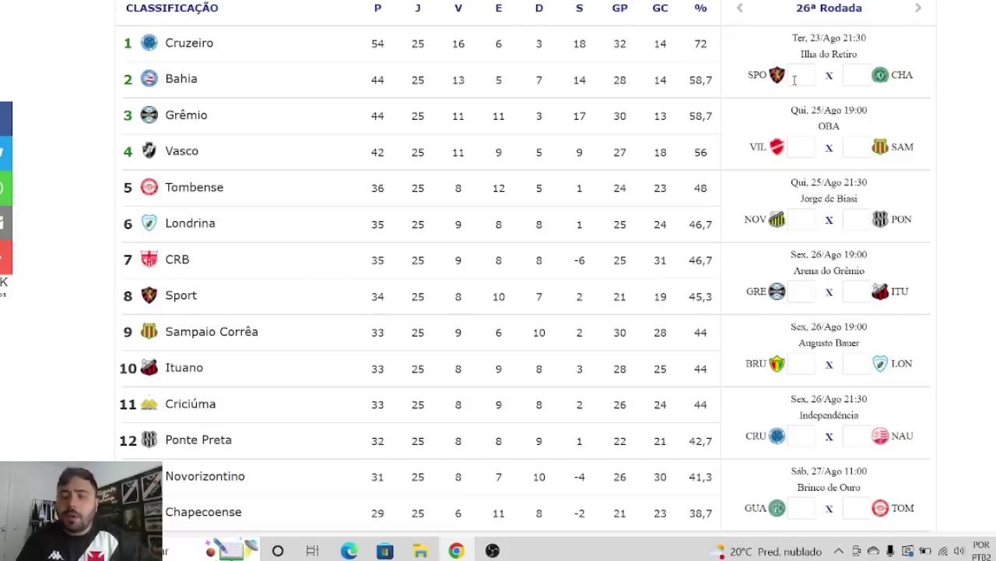
{"action": "type", "text": "1"}
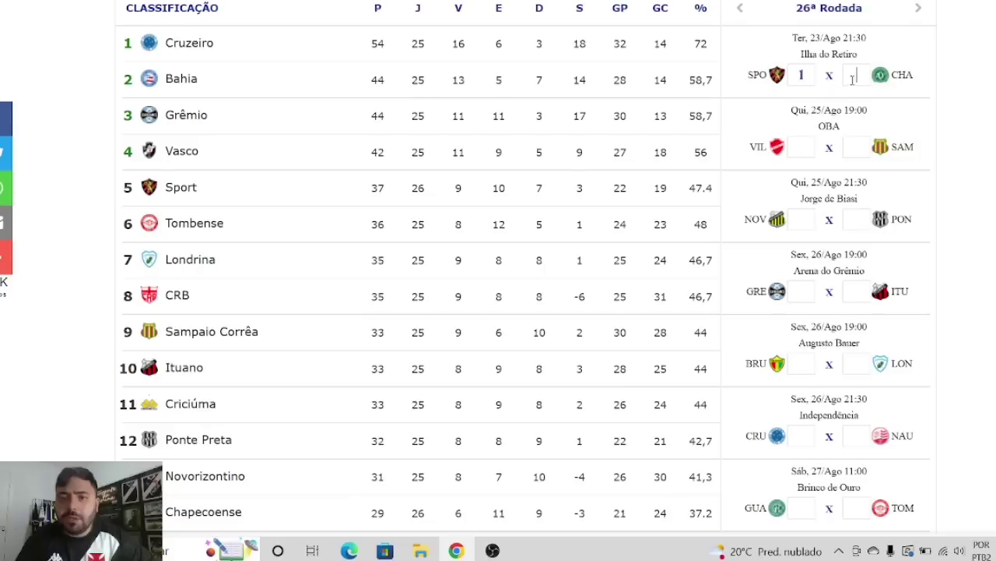
{"action": "left_click", "coordinate": [855, 76]}
{"action": "type", "text": "0"}
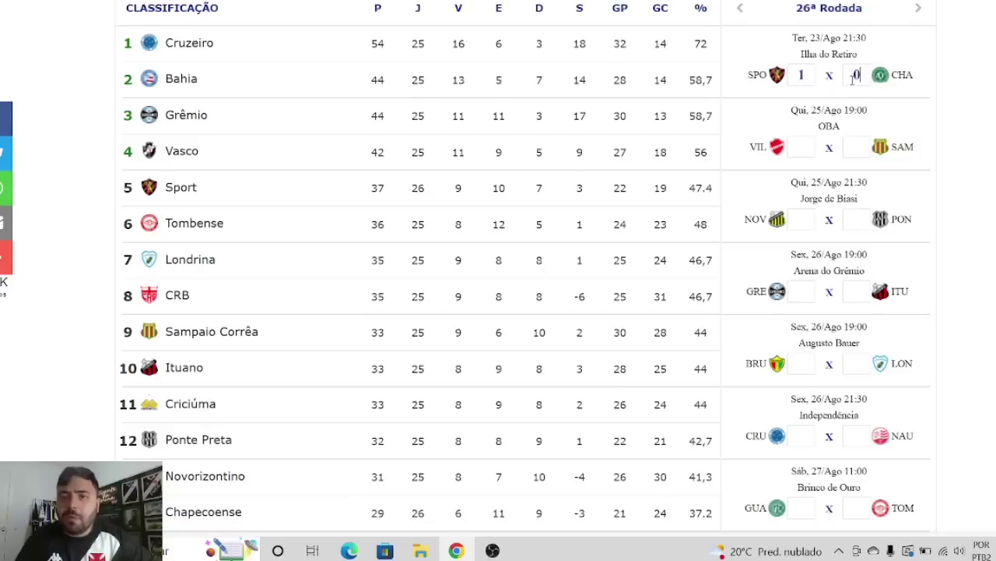
{"action": "left_click", "coordinate": [802, 148]}
{"action": "type", "text": "1"}
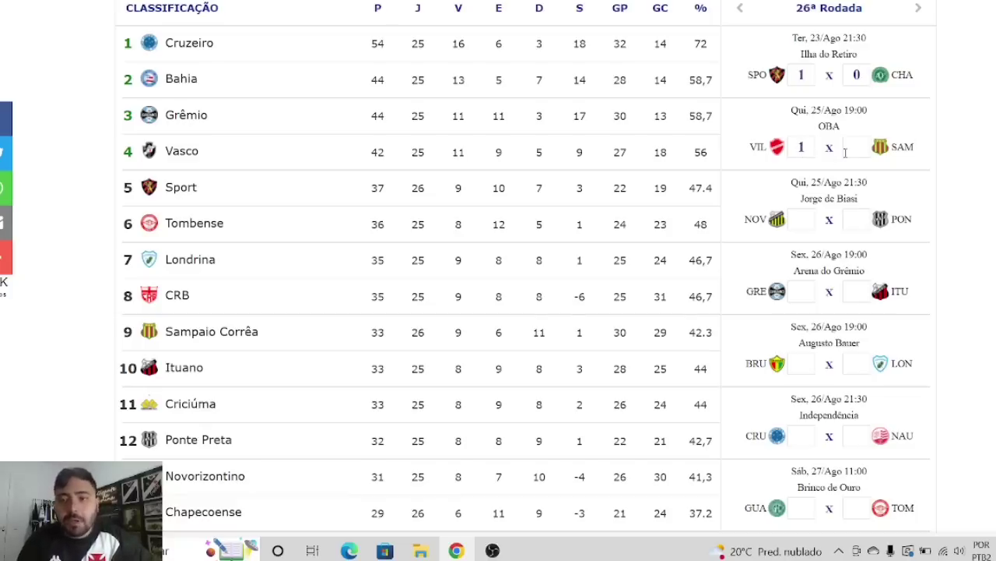
{"action": "type", "text": "1"}
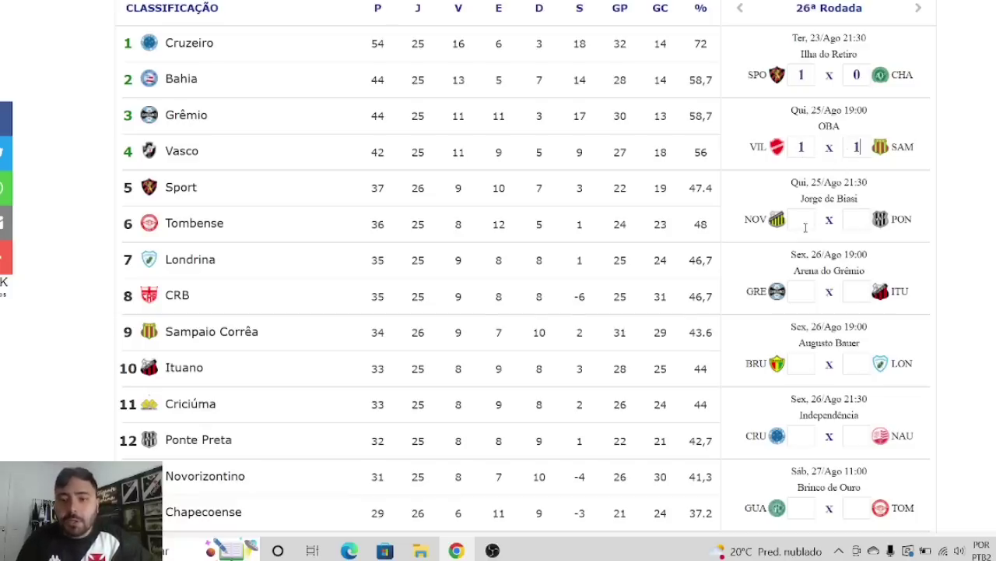
Step: Fill in the round 26 scores Novorizontino 1–0 Ponte Preta and Grêmio 2–0 Ituano
{"action": "left_click", "coordinate": [804, 222]}
{"action": "type", "text": "1"}
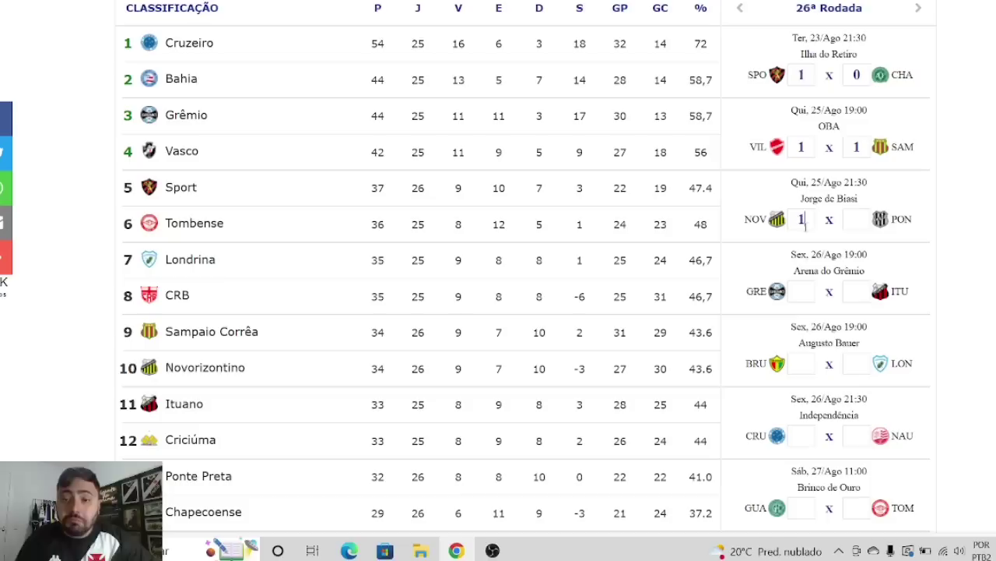
{"action": "left_click", "coordinate": [847, 221]}
{"action": "type", "text": "0"}
{"action": "left_click", "coordinate": [800, 290]}
{"action": "type", "text": "2"}
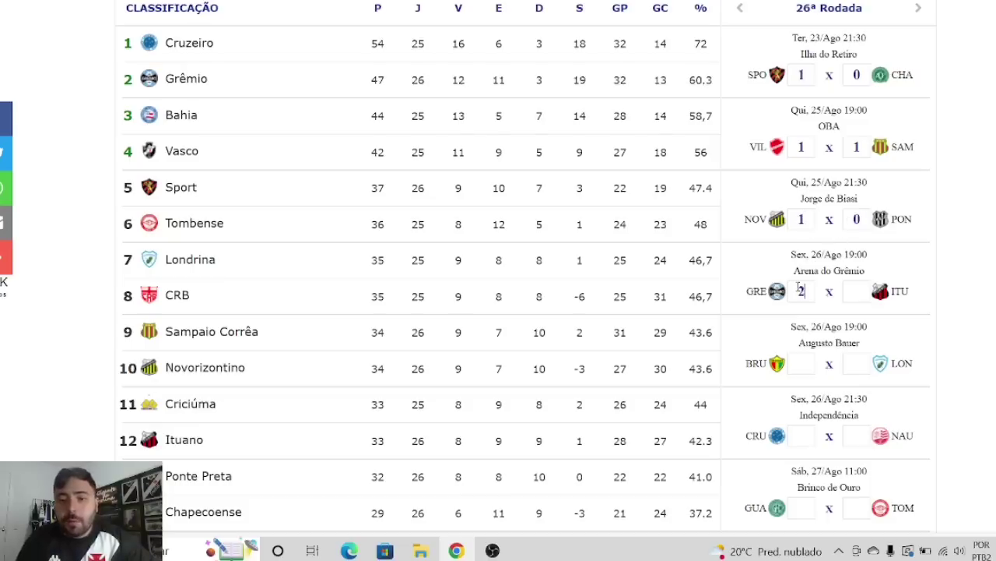
{"action": "left_click", "coordinate": [855, 290]}
{"action": "type", "text": "0"}
Step: Set the round 26 results to Brusque 1–1 Londrina and Cruzeiro 2–0 Náutico
{"action": "left_click", "coordinate": [808, 366]}
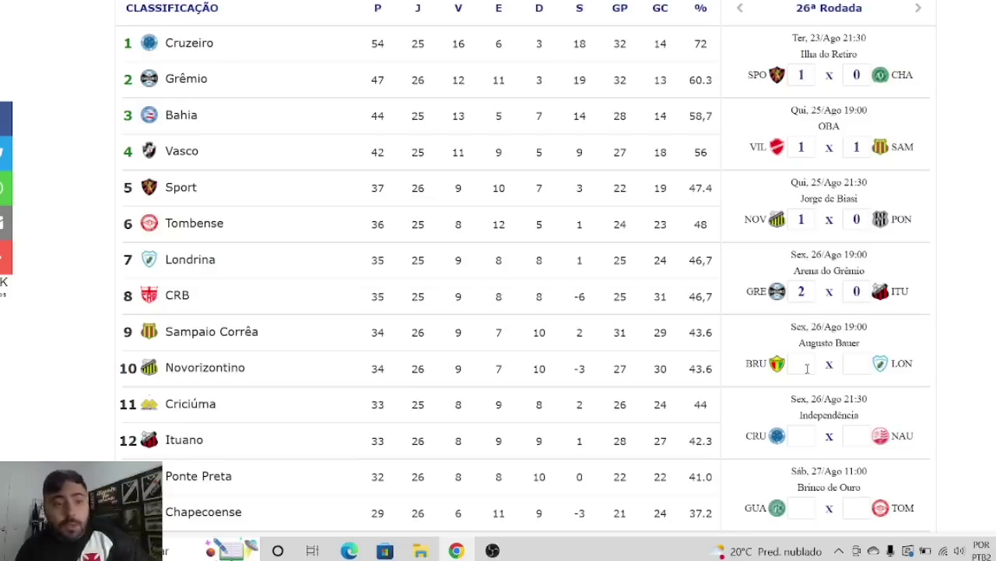
{"action": "type", "text": "1"}
{"action": "left_click", "coordinate": [855, 364]}
{"action": "type", "text": "1"}
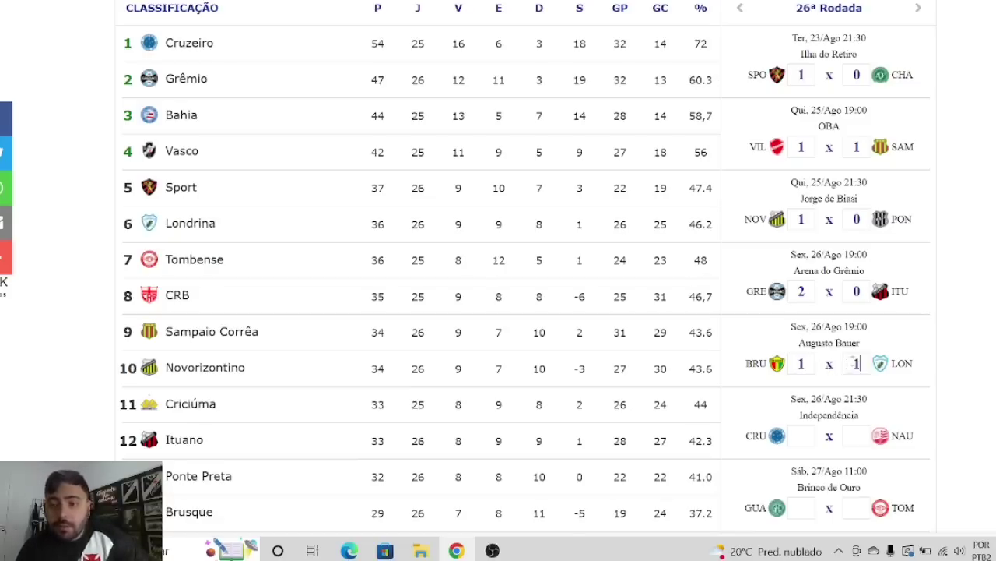
{"action": "left_click", "coordinate": [801, 438]}
{"action": "type", "text": "2"}
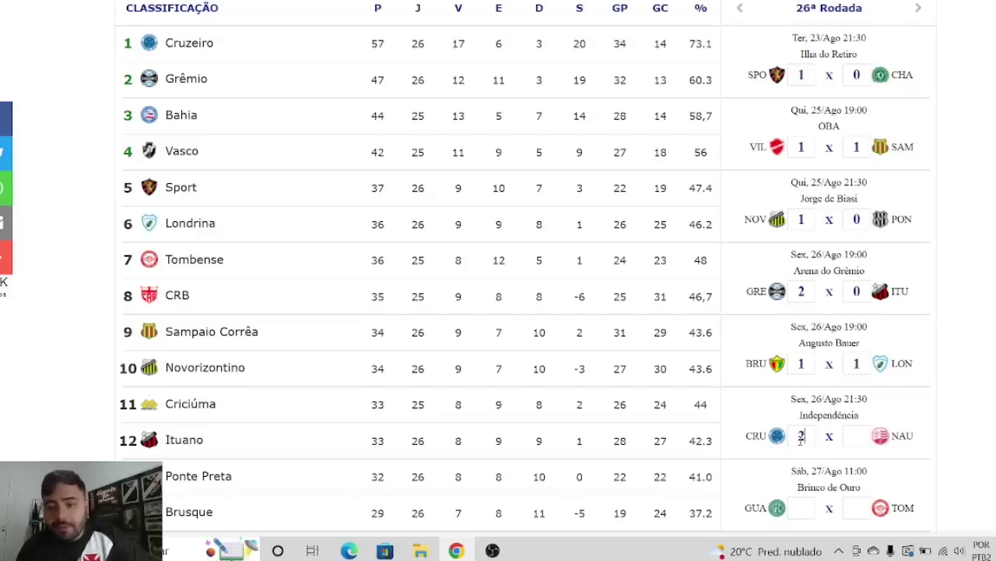
{"action": "left_click", "coordinate": [856, 436]}
{"action": "type", "text": "0"}
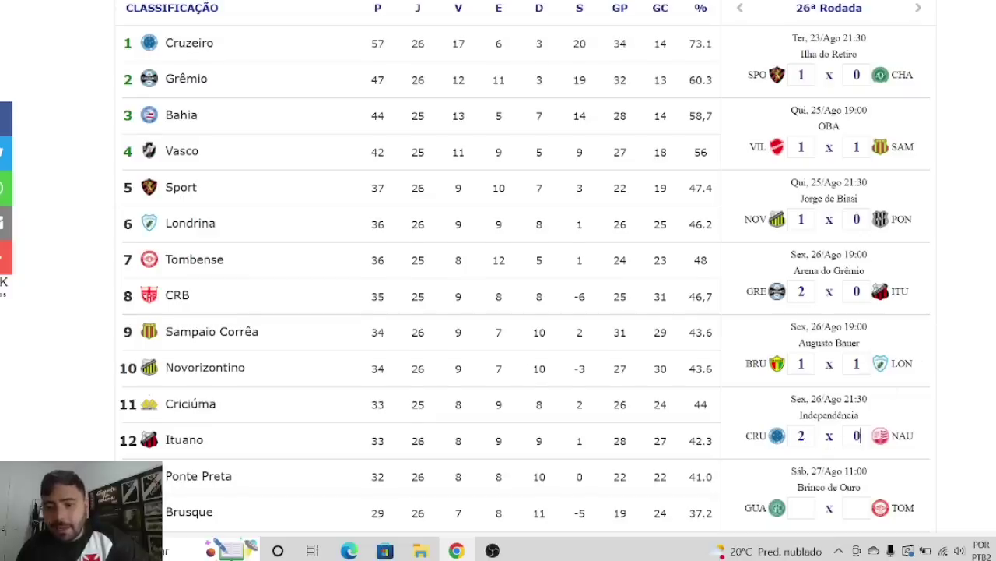
Step: Enter the round 26 scores Guarani 1–1 Tombense and CRB 2–0 Criciúma
{"action": "scroll", "coordinate": [827, 350], "scroll_direction": "down", "scroll_amount": 2}
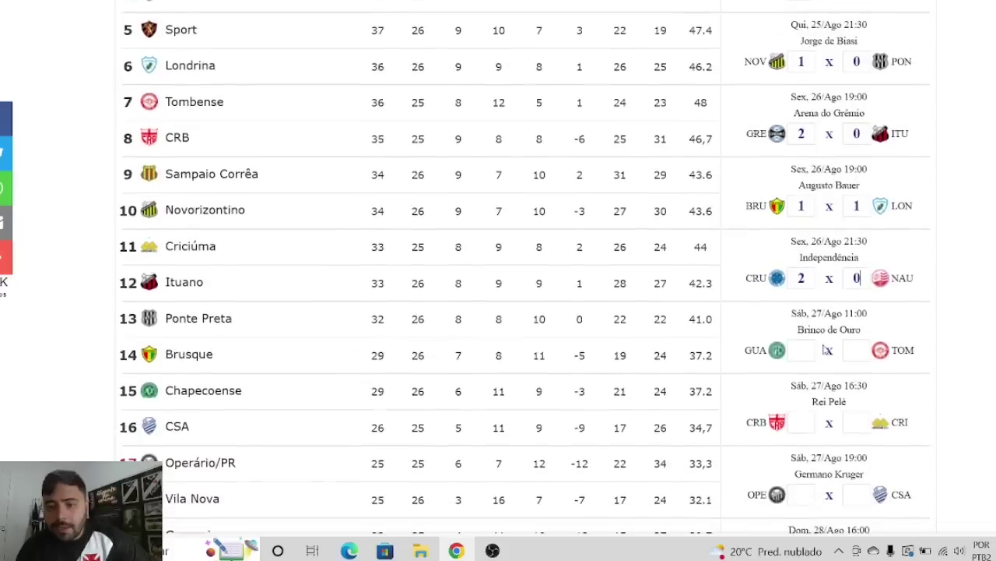
{"action": "left_click", "coordinate": [808, 351]}
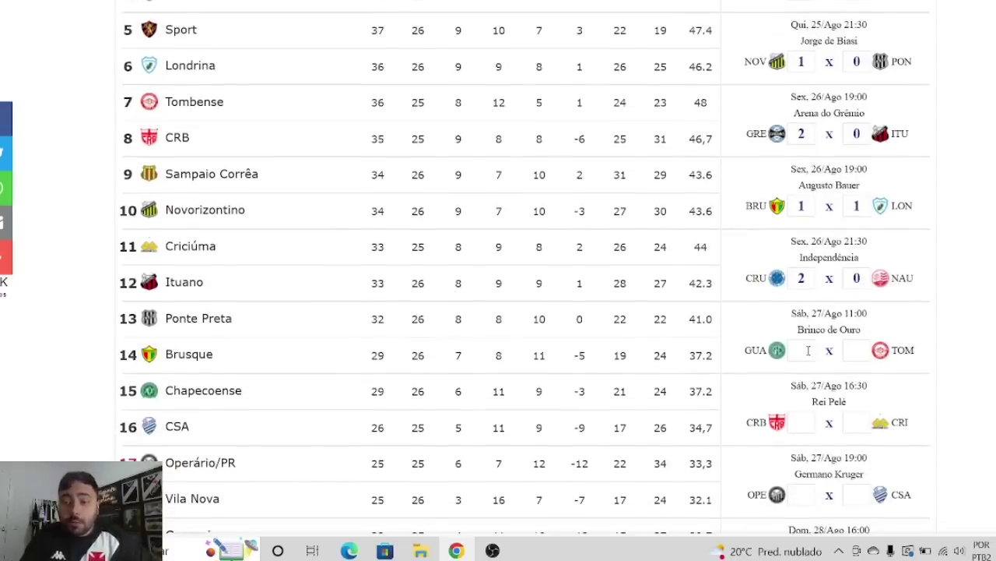
{"action": "type", "text": "1"}
{"action": "left_click", "coordinate": [846, 354]}
{"action": "type", "text": "1"}
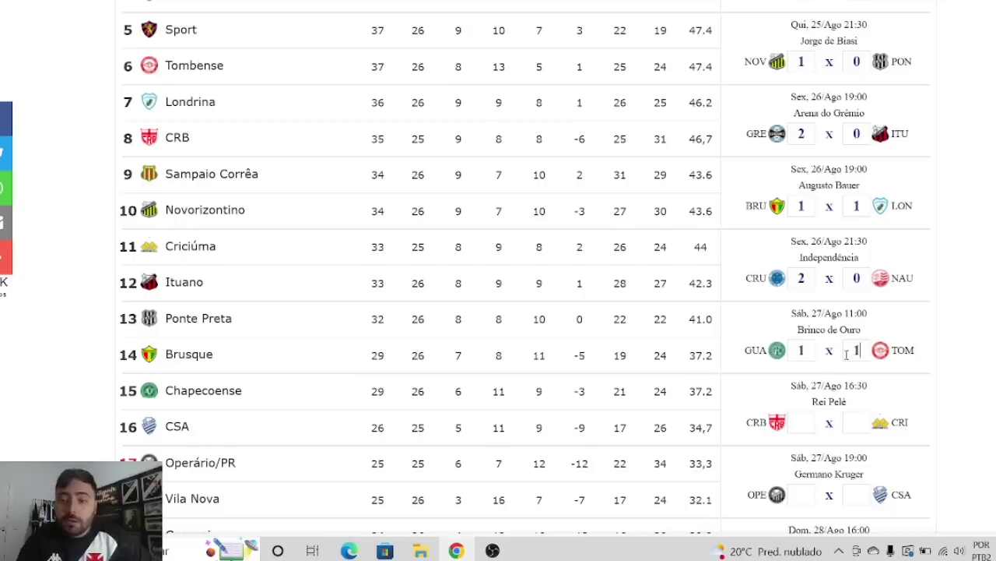
{"action": "left_click", "coordinate": [798, 423]}
{"action": "type", "text": "2"}
{"action": "left_click", "coordinate": [855, 423]}
{"action": "type", "text": "0"}
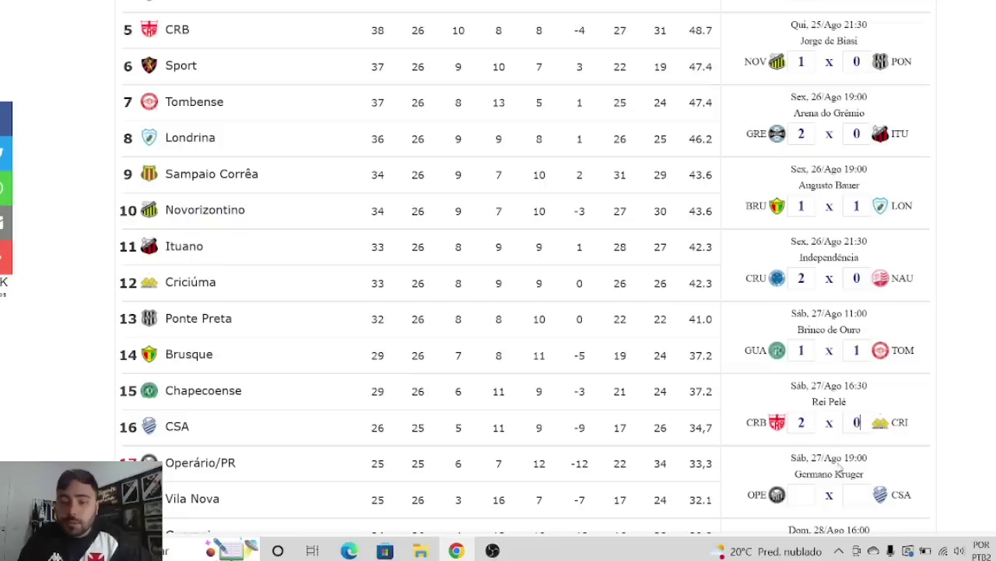
Step: Complete round 26 with the scores Operário/PR 2–0 CSA and Bahia 1–0 Vasco
{"action": "left_click", "coordinate": [801, 494]}
{"action": "type", "text": "2"}
{"action": "left_click", "coordinate": [856, 494]}
{"action": "type", "text": "0"}
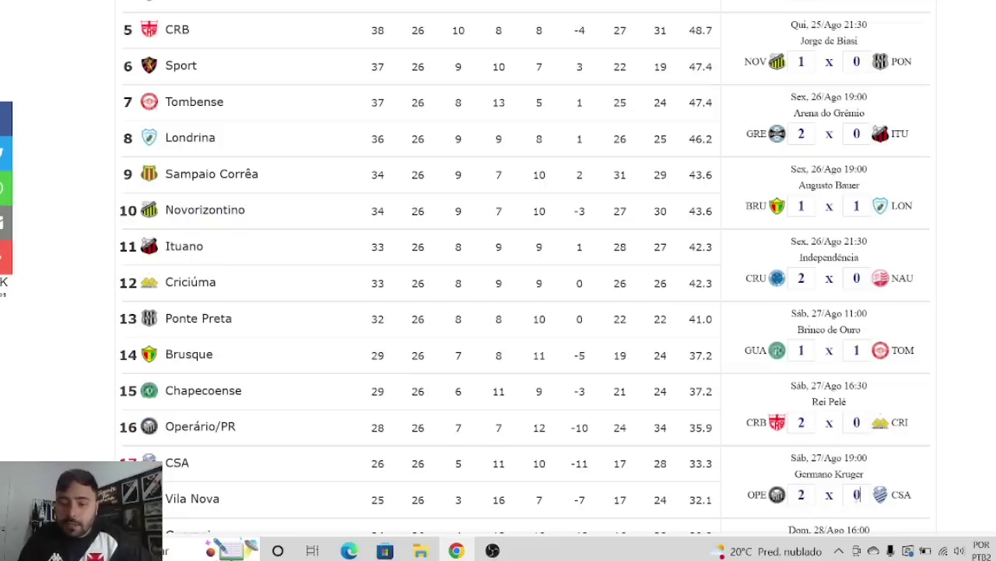
{"action": "scroll", "coordinate": [873, 365], "scroll_direction": "down", "scroll_amount": 2}
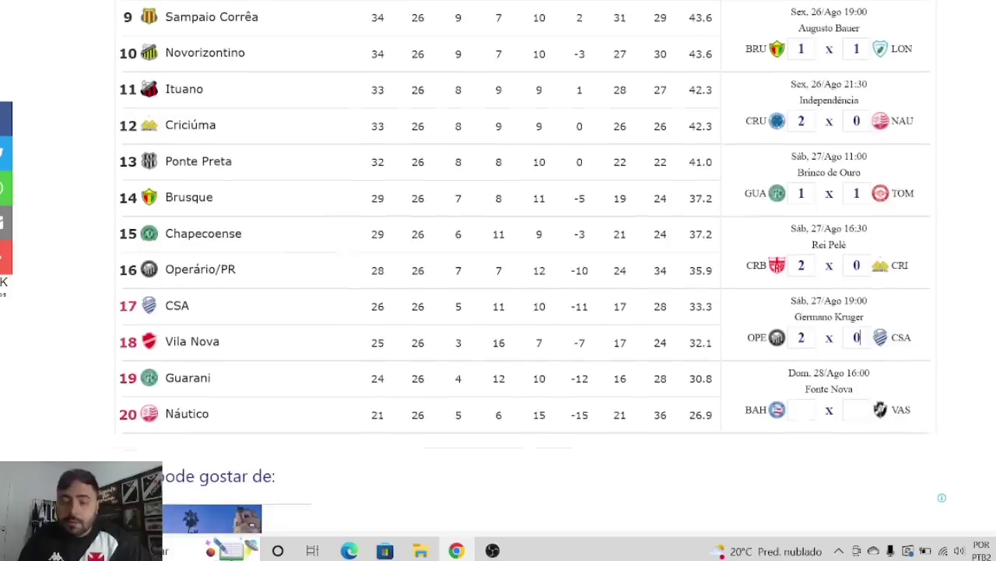
{"action": "scroll", "coordinate": [966, 373], "scroll_direction": "up", "scroll_amount": 1}
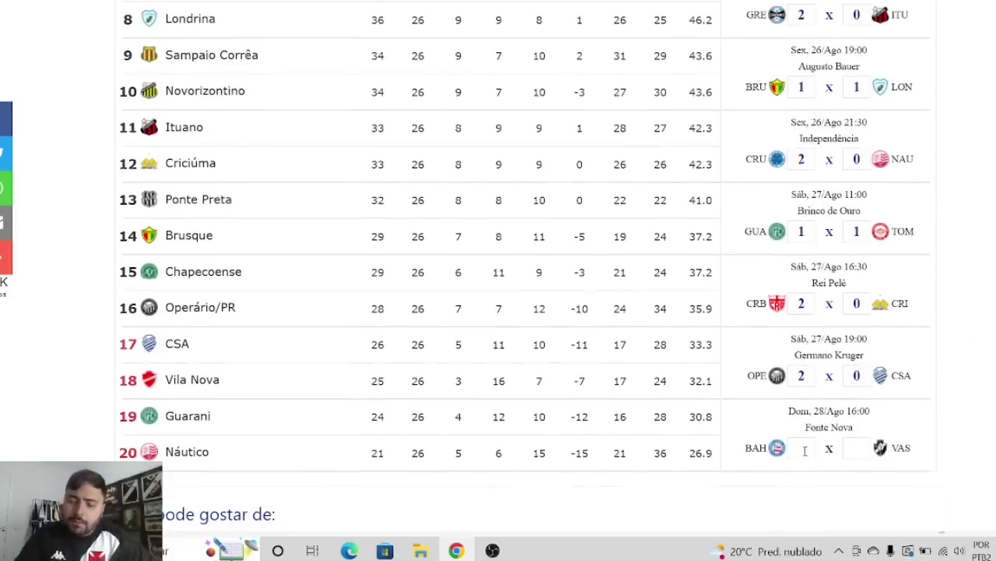
{"action": "type", "text": "1"}
{"action": "key", "text": "Tab"}
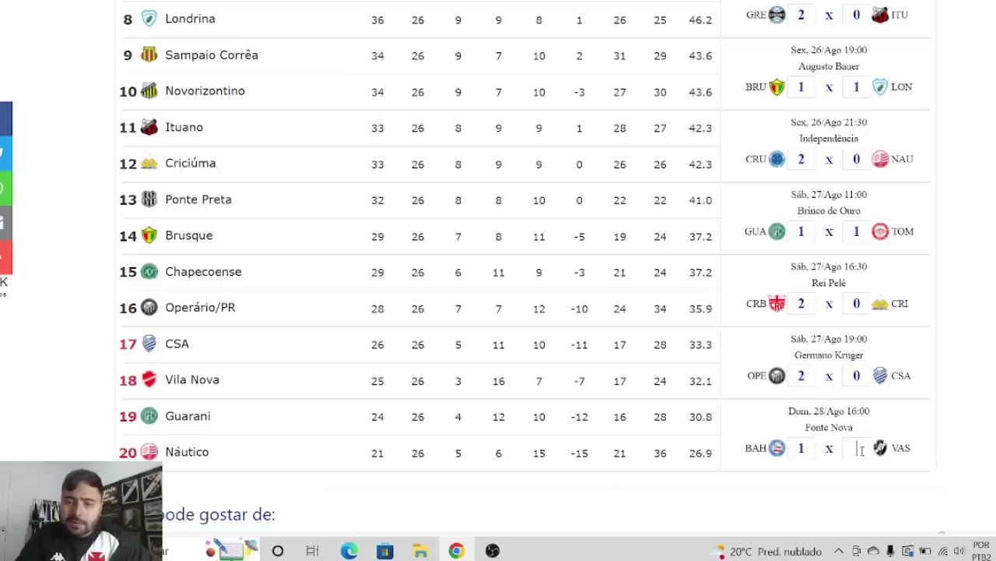
{"action": "type", "text": "0"}
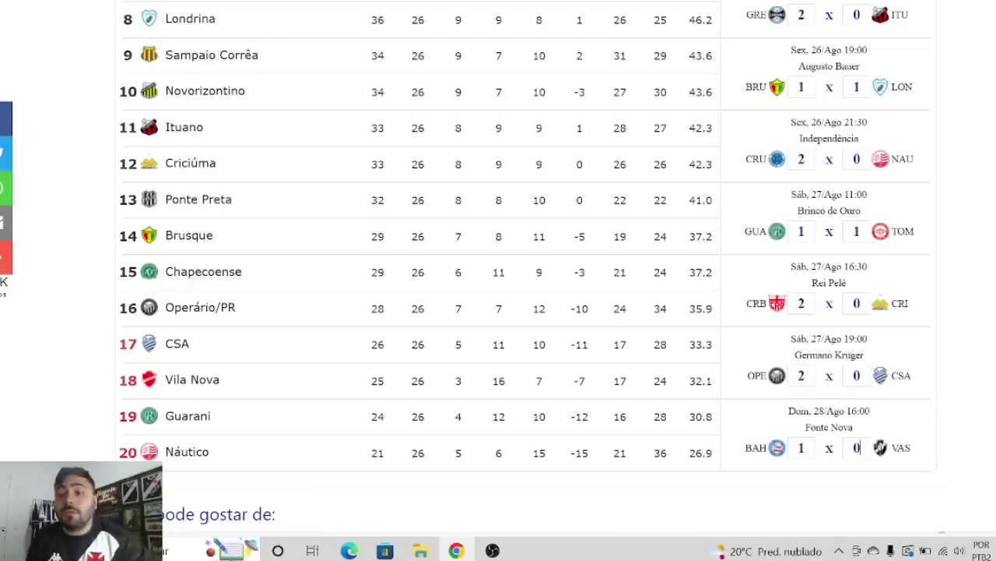
Step: Go to round 27 and enter the scores Chapecoense 1–0 Vila Nova and Londrina 1–0 CRB
{"action": "scroll", "coordinate": [943, 42], "scroll_direction": "up", "scroll_amount": 4}
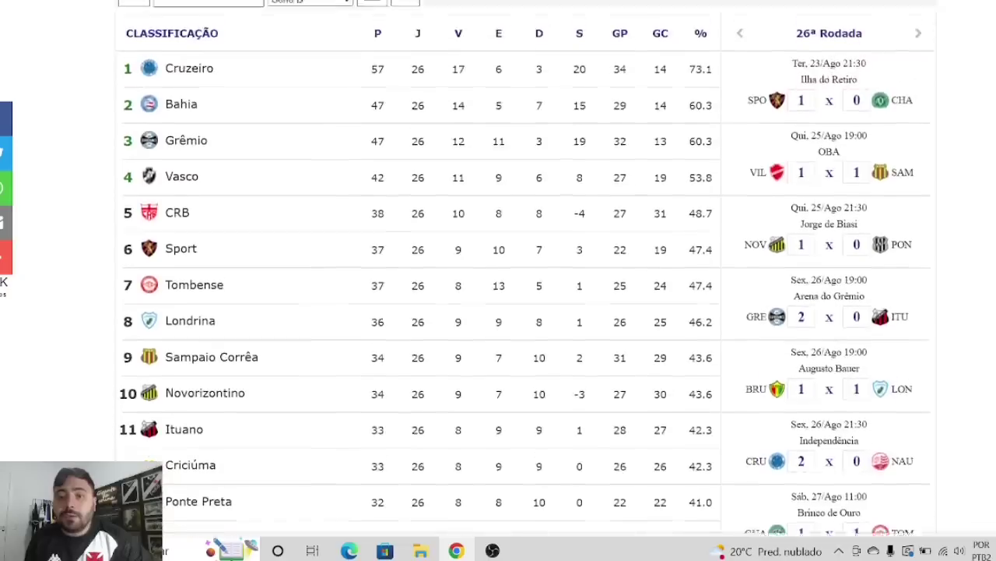
{"action": "left_click", "coordinate": [919, 43]}
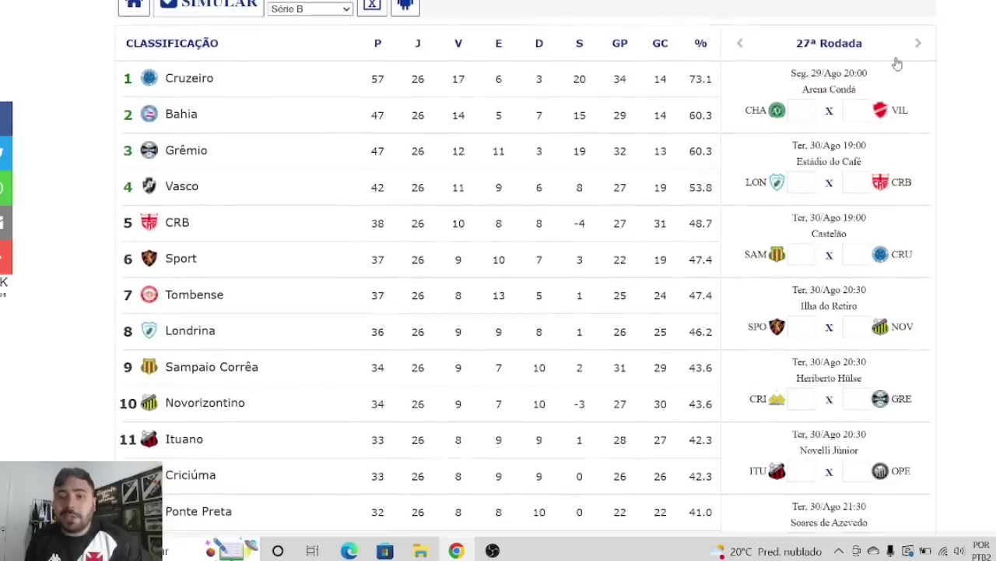
{"action": "left_click", "coordinate": [808, 112]}
{"action": "type", "text": "1"}
{"action": "left_click", "coordinate": [853, 113]}
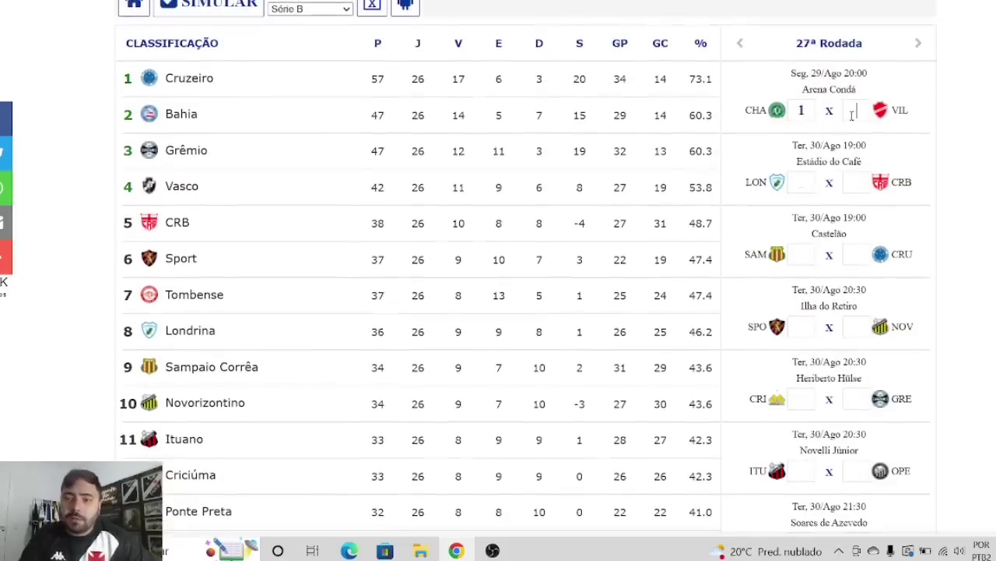
{"action": "type", "text": "0"}
{"action": "left_click", "coordinate": [802, 183]}
{"action": "type", "text": "1"}
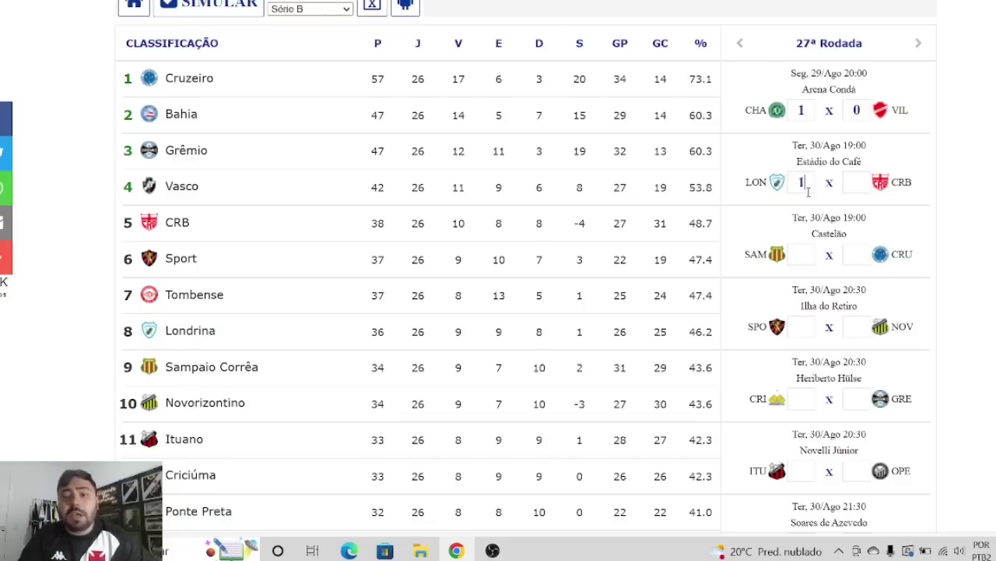
{"action": "left_click", "coordinate": [855, 184]}
{"action": "type", "text": "0"}
Step: Fill in the round 27 scores Sampaio Corrêa 1–1 Cruzeiro and Sport 2–0 Novorizontino
{"action": "left_click", "coordinate": [809, 257]}
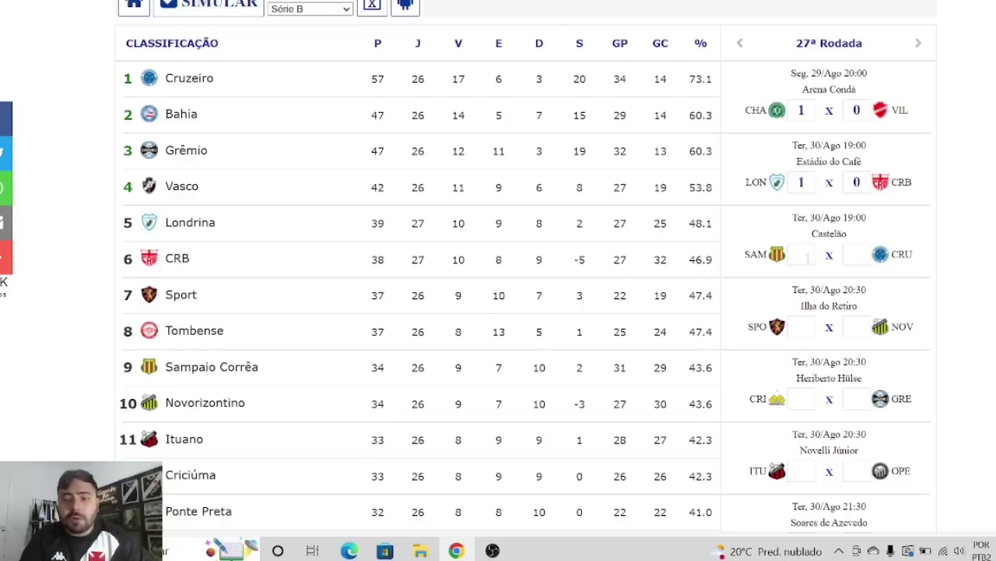
{"action": "type", "text": "1"}
{"action": "left_click", "coordinate": [854, 255]}
{"action": "type", "text": "1"}
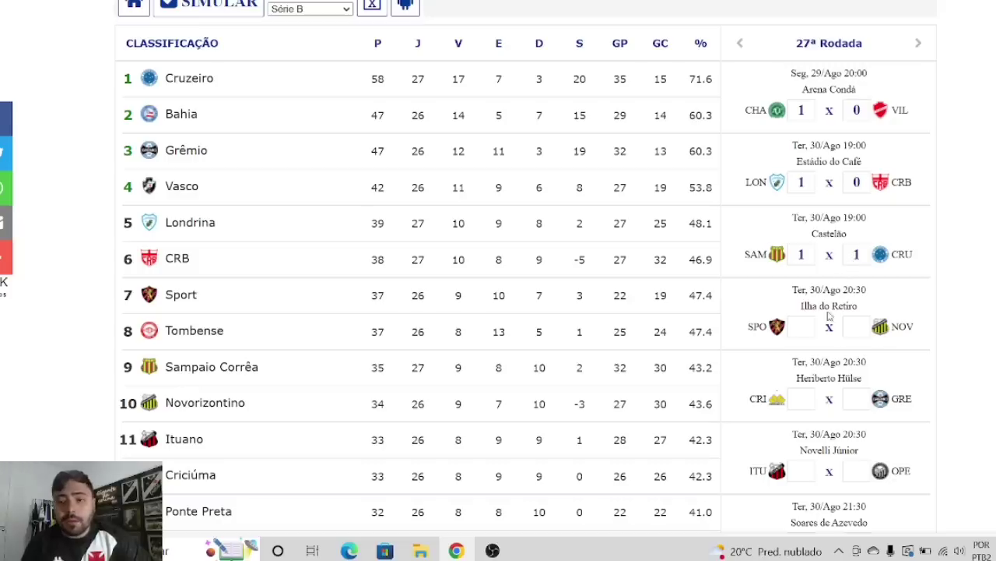
{"action": "left_click", "coordinate": [815, 336]}
{"action": "type", "text": "2"}
{"action": "key", "text": "Tab"}
{"action": "type", "text": "0"}
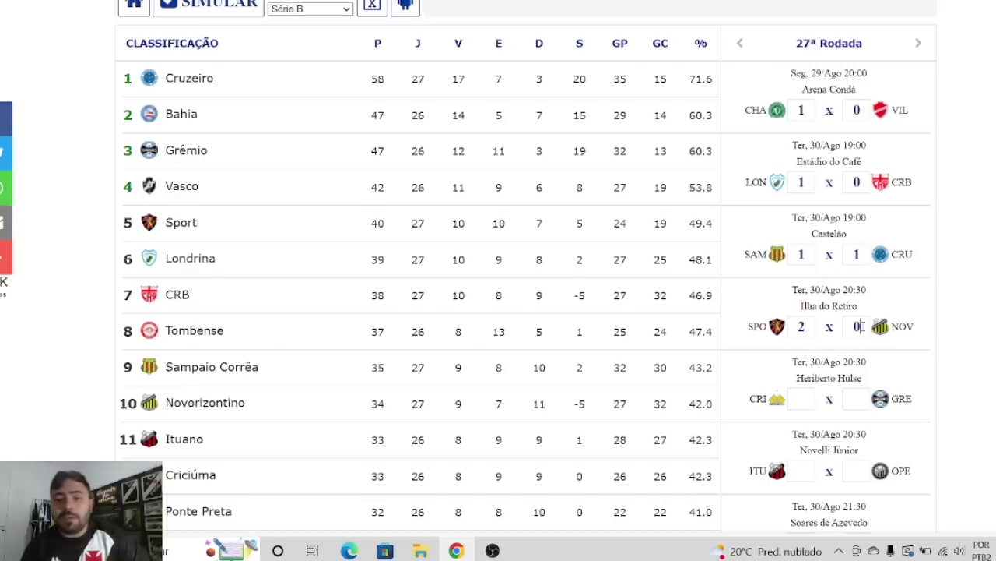
Step: Set the round 27 results to Criciúma 1–1 Grêmio and Ituano 1–0 Operário/PR
{"action": "left_click", "coordinate": [814, 396]}
{"action": "type", "text": "1"}
{"action": "left_click", "coordinate": [855, 398]}
{"action": "type", "text": "1"}
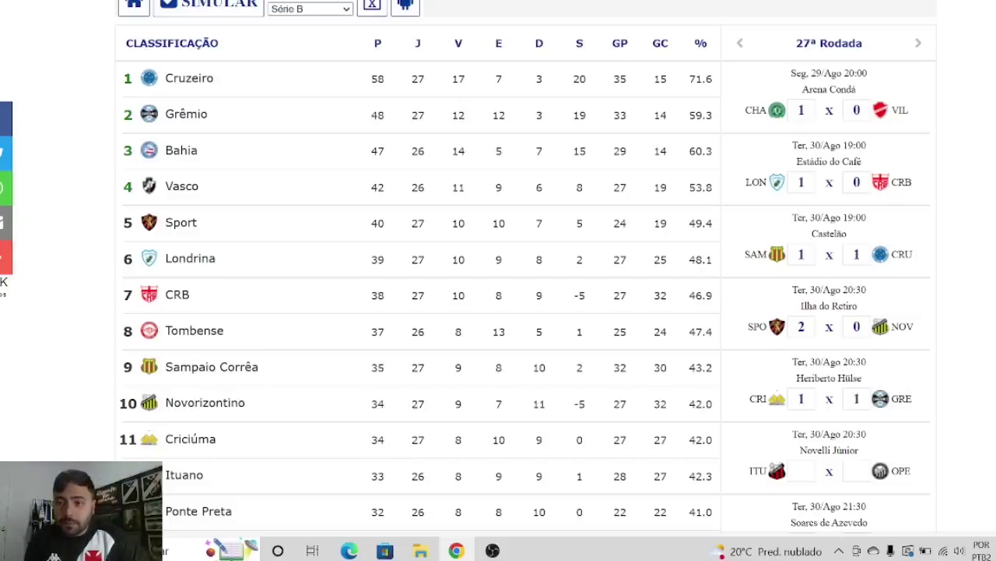
{"action": "scroll", "coordinate": [895, 311], "scroll_direction": "down", "scroll_amount": 2}
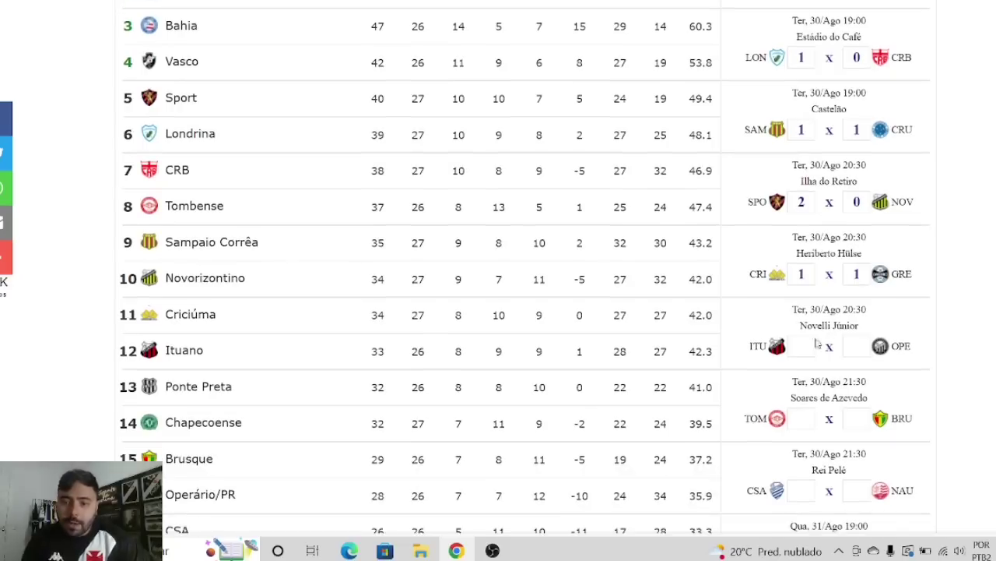
{"action": "left_click", "coordinate": [807, 346]}
{"action": "type", "text": "1"}
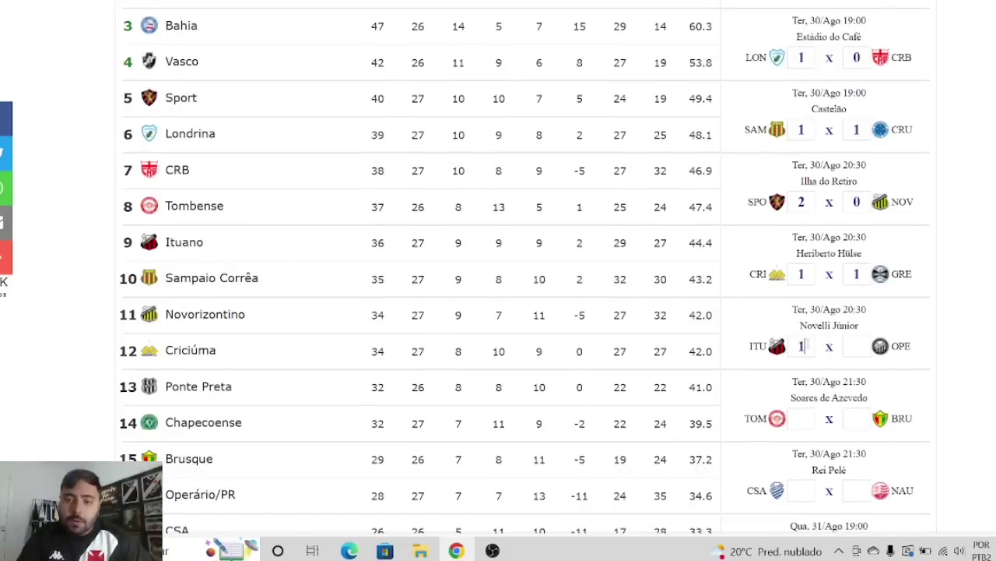
{"action": "left_click", "coordinate": [857, 346]}
{"action": "type", "text": "0"}
Step: Enter the round 27 scores Tombense 2–0 Brusque and CSA 2–0 Náutico
{"action": "left_click", "coordinate": [802, 418]}
{"action": "type", "text": "2"}
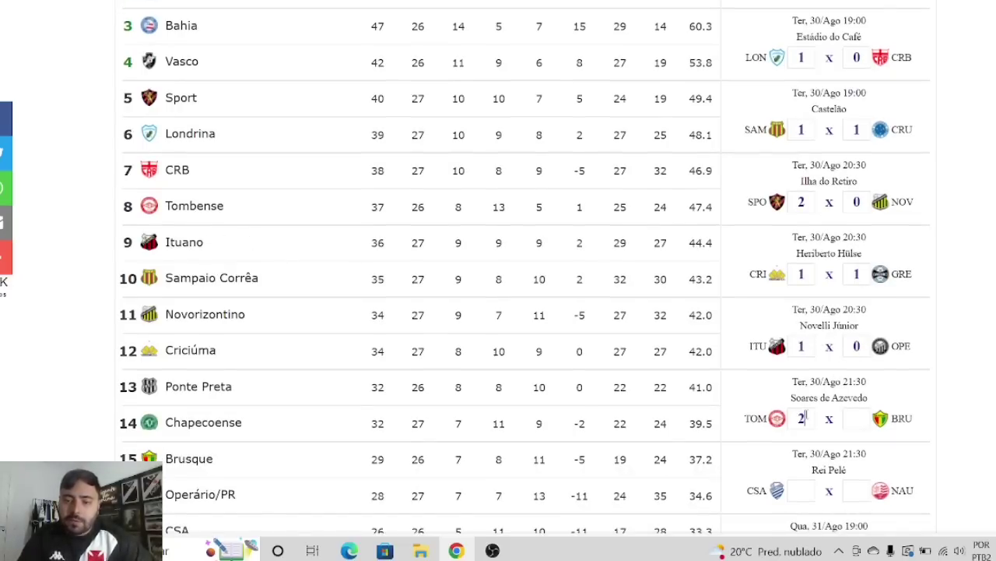
{"action": "left_click", "coordinate": [856, 418]}
{"action": "type", "text": "0"}
{"action": "left_click", "coordinate": [803, 488]}
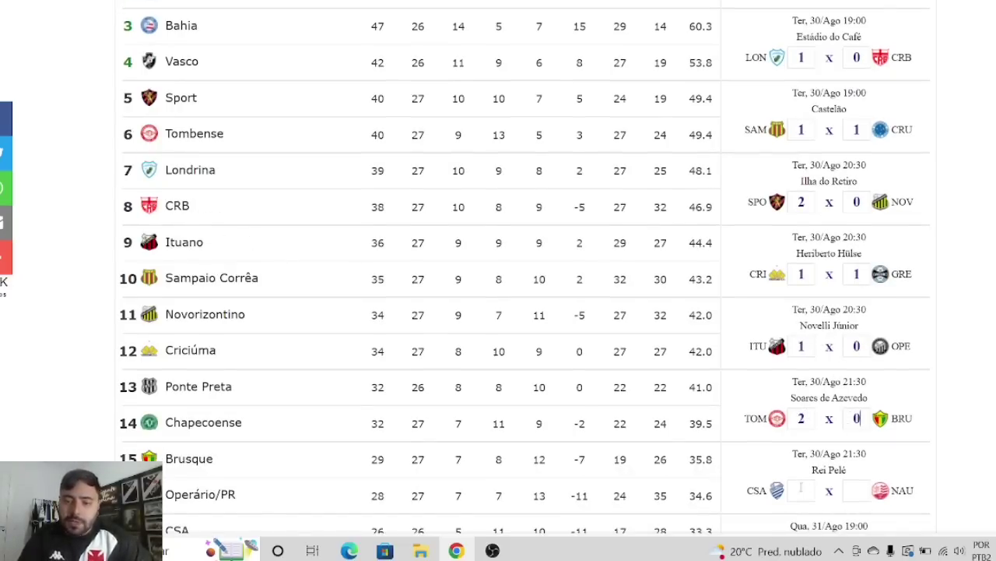
{"action": "type", "text": "2"}
{"action": "left_click", "coordinate": [855, 490]}
{"action": "type", "text": "0"}
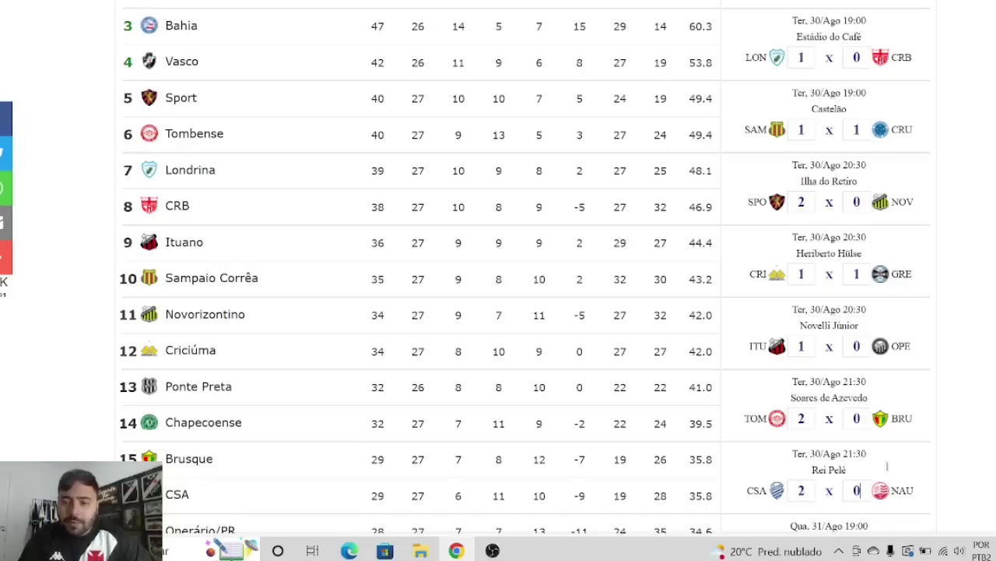
Step: Complete round 27 with the scores Vasco 2–0 Guarani and Ponte Preta 1–0 Bahia
{"action": "scroll", "coordinate": [856, 335], "scroll_direction": "down", "scroll_amount": 2}
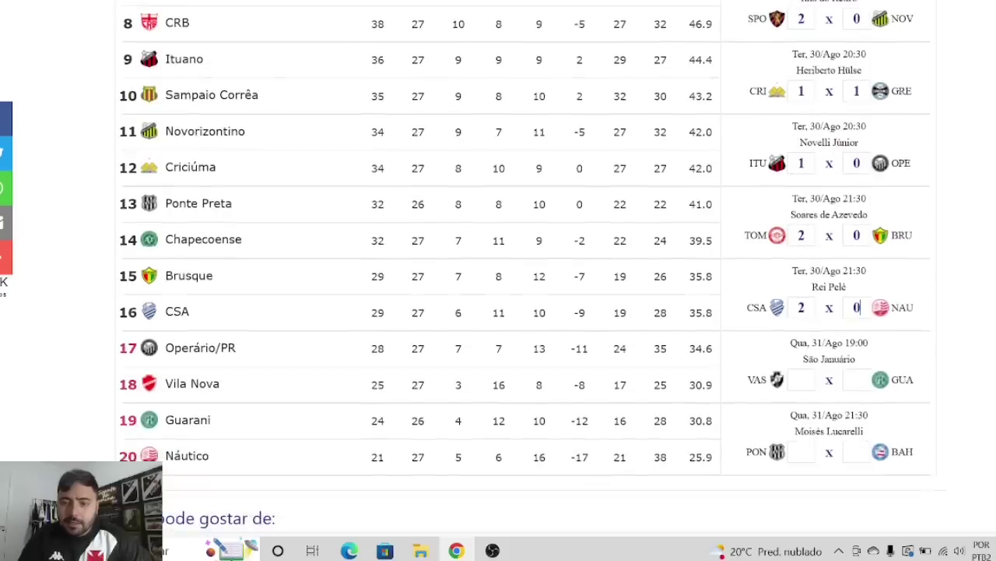
{"action": "left_click", "coordinate": [808, 382]}
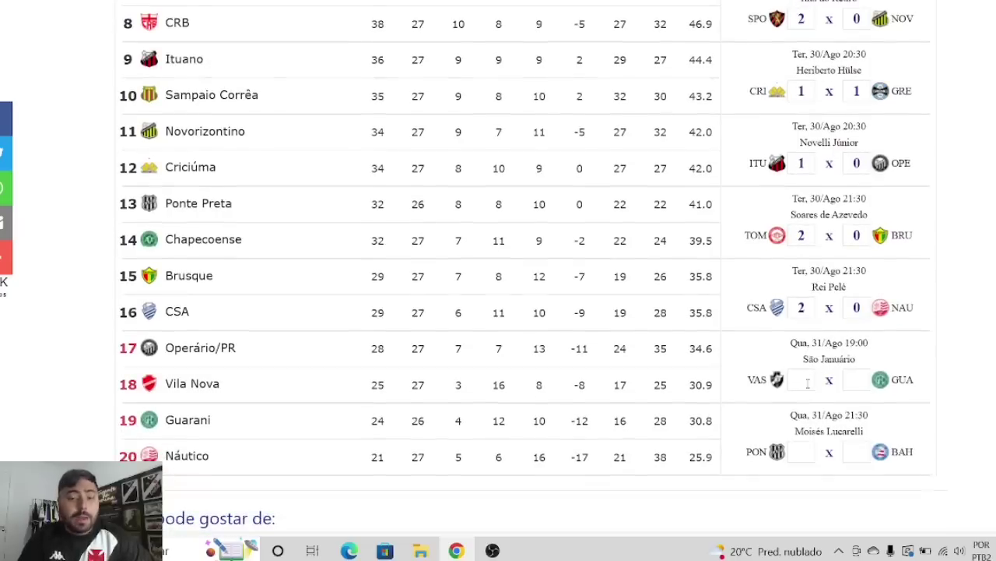
{"action": "type", "text": "2"}
{"action": "left_click", "coordinate": [862, 383]}
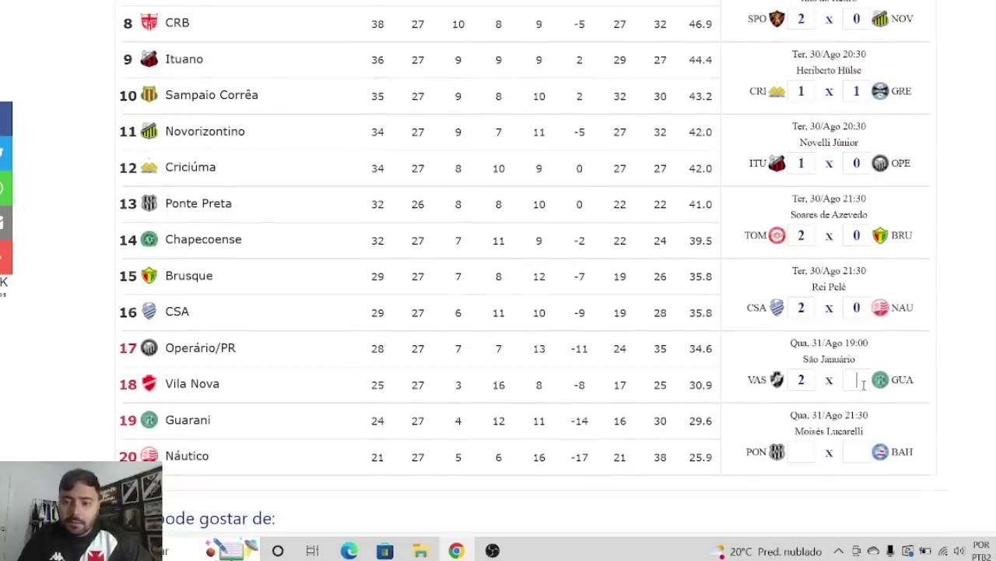
{"action": "type", "text": "0"}
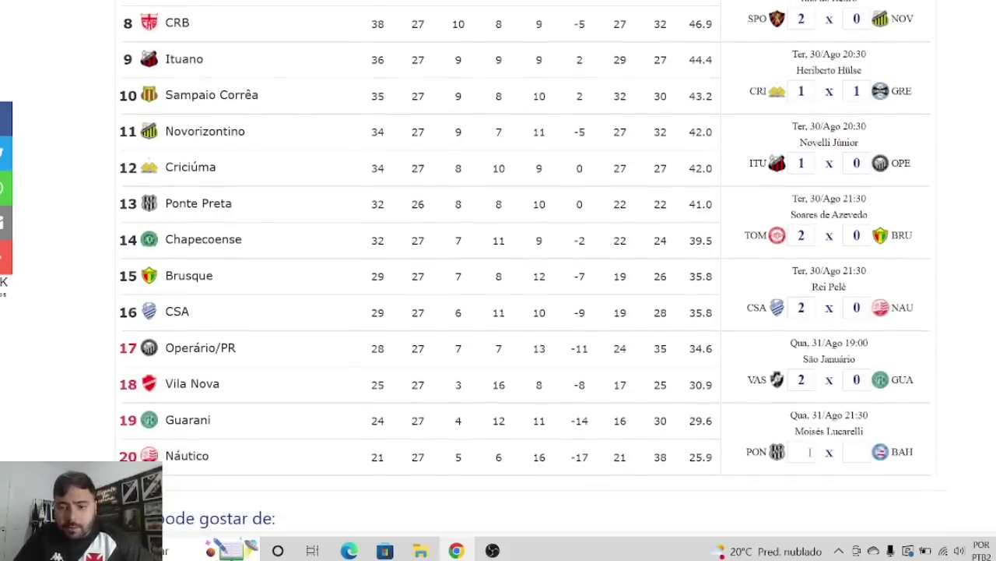
{"action": "left_click", "coordinate": [810, 454]}
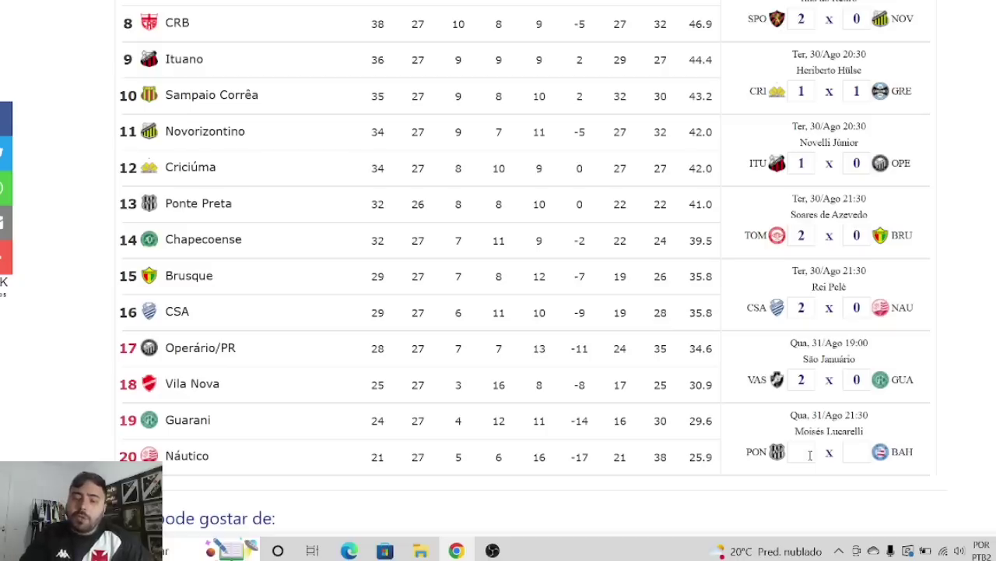
{"action": "type", "text": "1"}
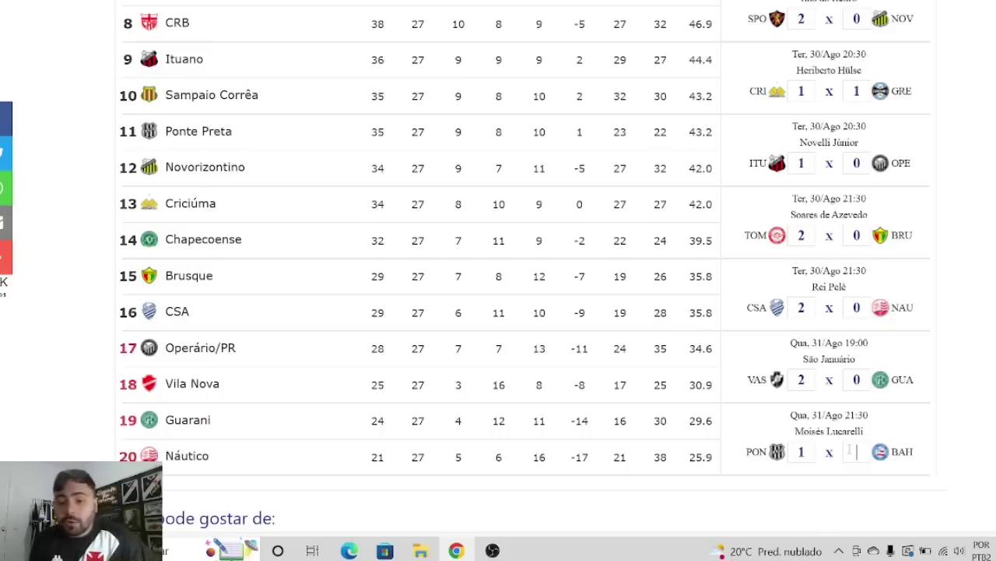
{"action": "left_click", "coordinate": [850, 450]}
{"action": "type", "text": "0"}
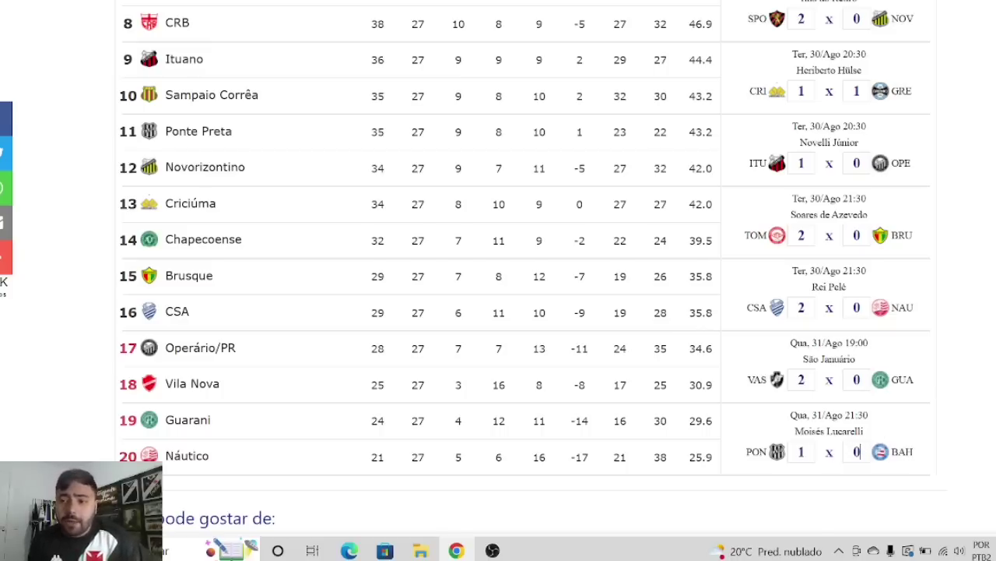
Step: Go to round 28 and enter the scores Náutico 2–0 Ituano and Grêmio 2–0 Vila Nova
{"action": "scroll", "coordinate": [526, 268], "scroll_direction": "up", "scroll_amount": 4}
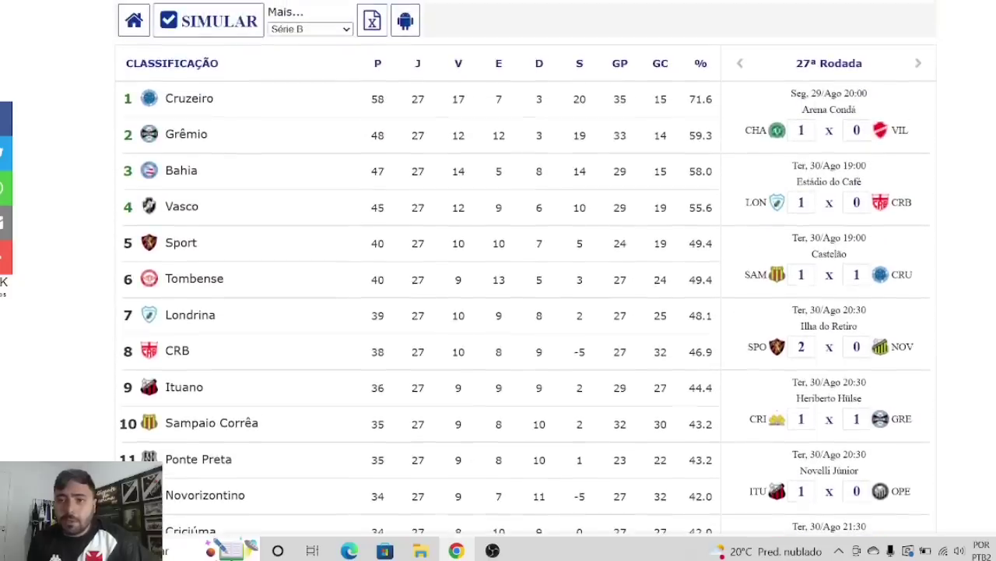
{"action": "left_click", "coordinate": [920, 67]}
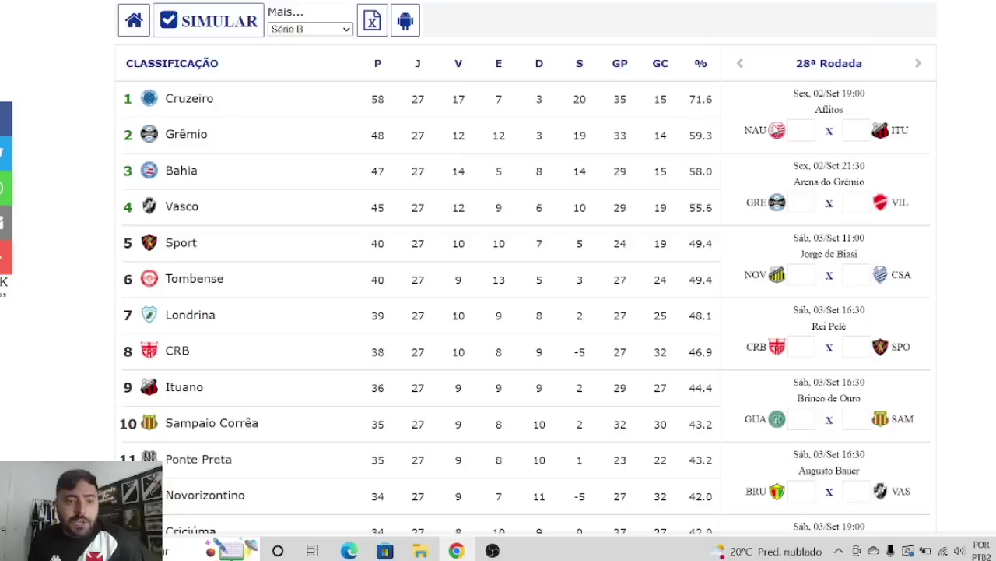
{"action": "left_click", "coordinate": [799, 128]}
{"action": "type", "text": "2"}
{"action": "left_click", "coordinate": [847, 130]}
{"action": "type", "text": "0"}
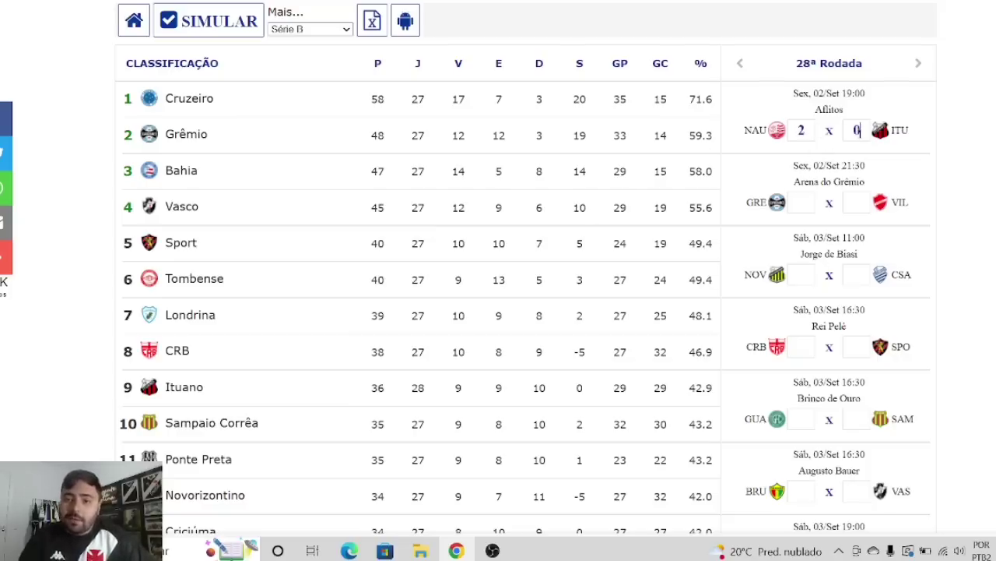
{"action": "left_click", "coordinate": [802, 203]}
{"action": "type", "text": "2"}
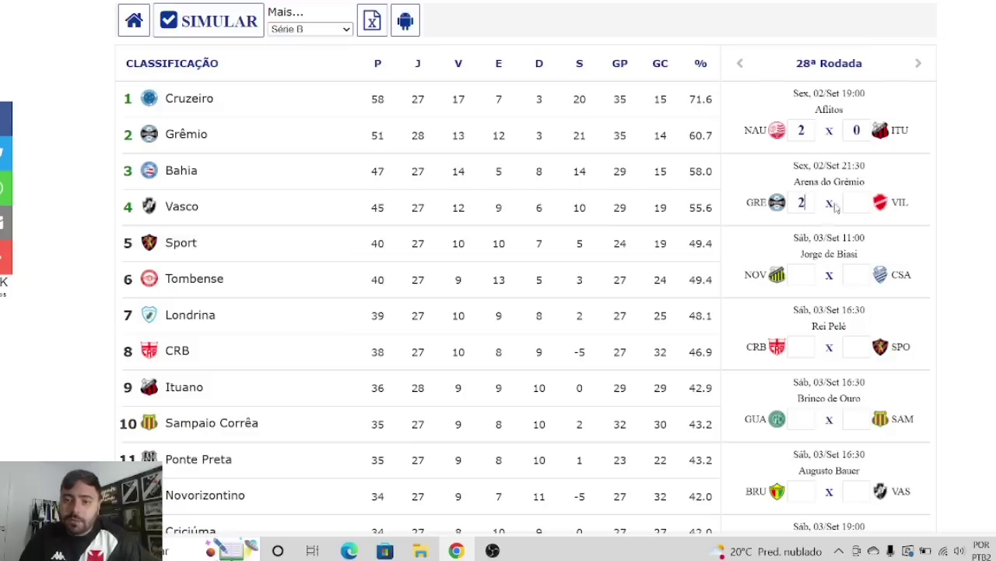
{"action": "left_click", "coordinate": [852, 202]}
{"action": "type", "text": "0"}
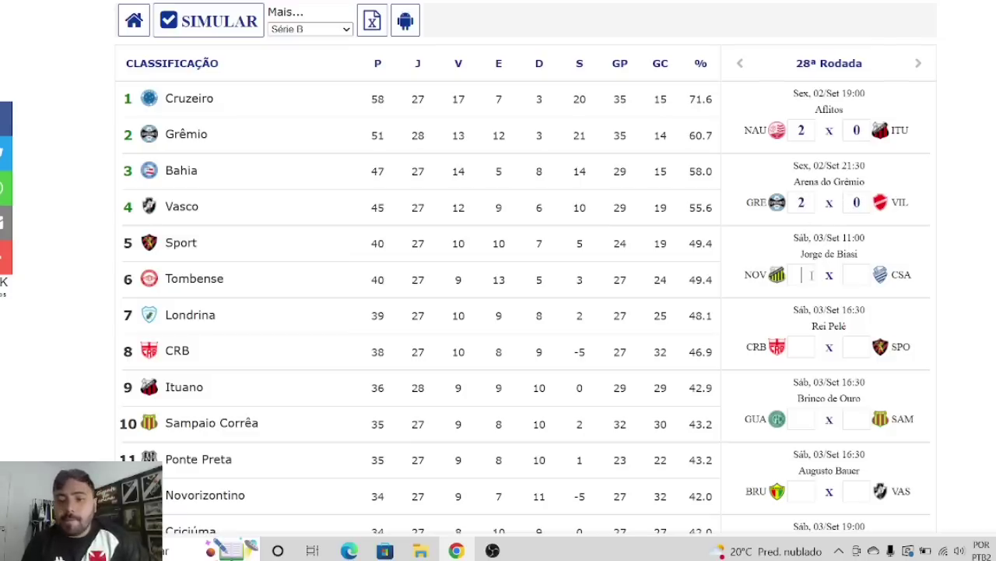
Step: Fill in the round 28 scores Novorizontino 1–1 CSA and CRB 2–1 Sport
{"action": "type", "text": "1"}
{"action": "left_click", "coordinate": [852, 274]}
{"action": "type", "text": "1"}
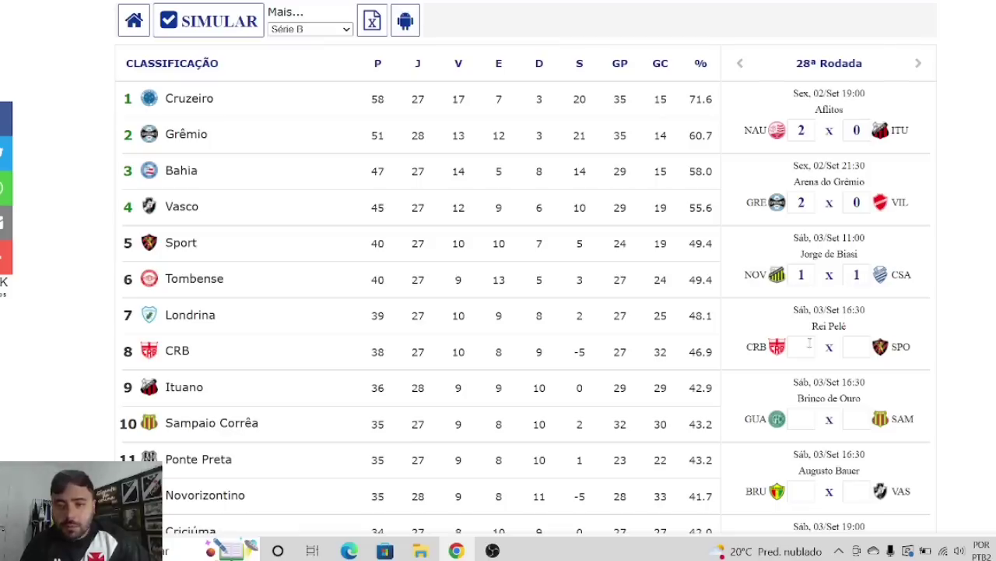
{"action": "left_click", "coordinate": [809, 343]}
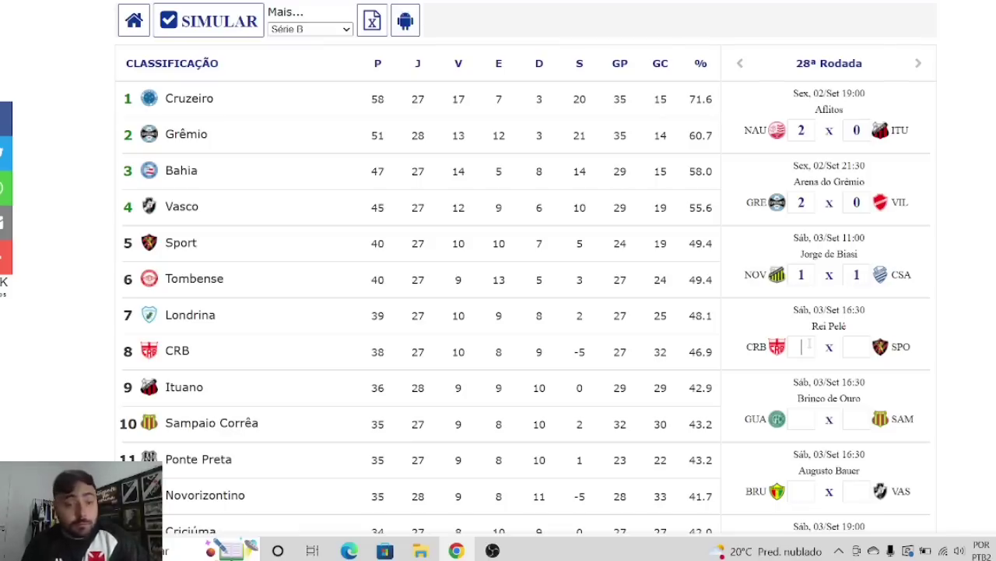
{"action": "type", "text": "2"}
{"action": "left_click", "coordinate": [851, 347]}
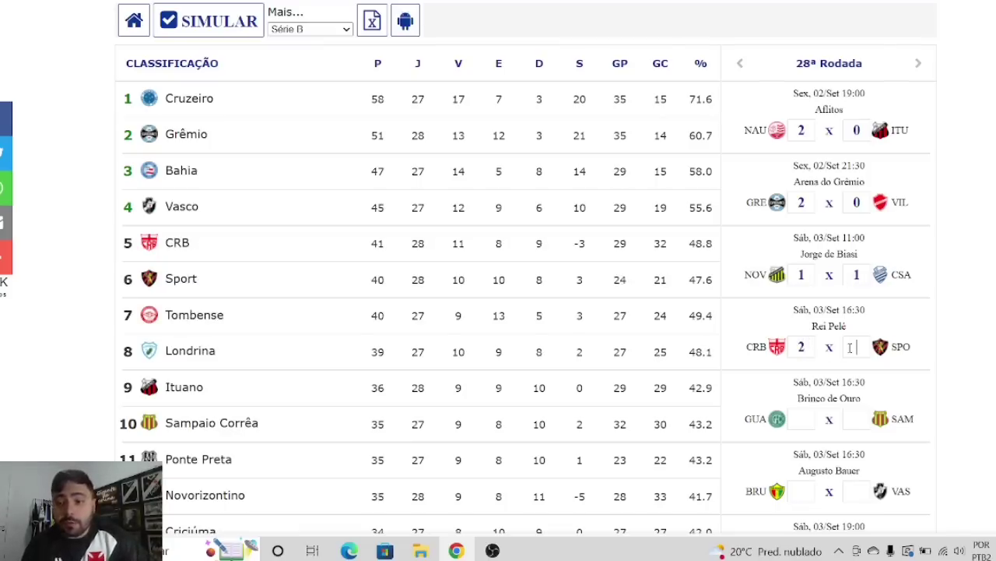
{"action": "type", "text": "1"}
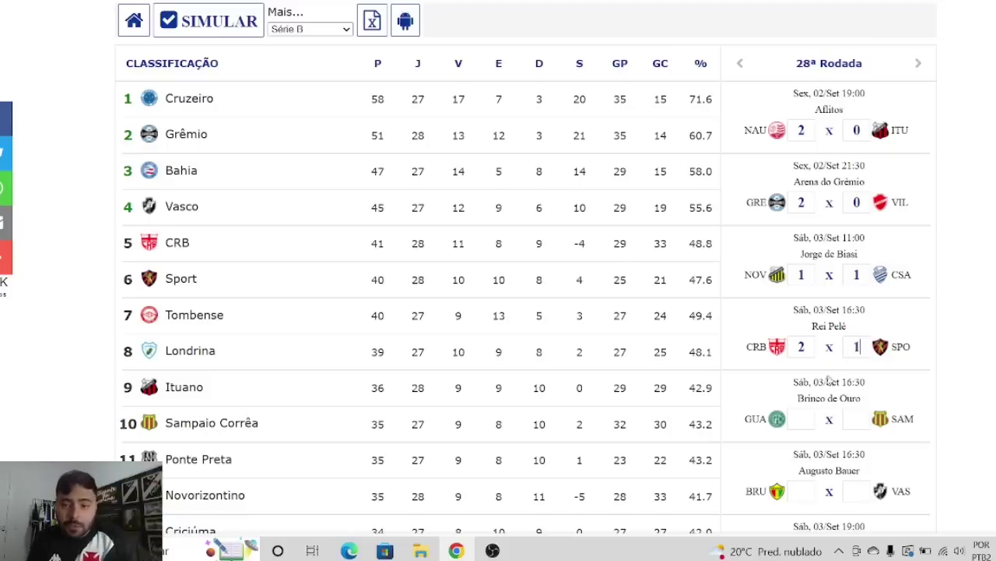
Step: Set the round 28 results to Guarani 1–0 Sampaio Corrêa and Brusque 0–1 Vasco
{"action": "left_click", "coordinate": [805, 419]}
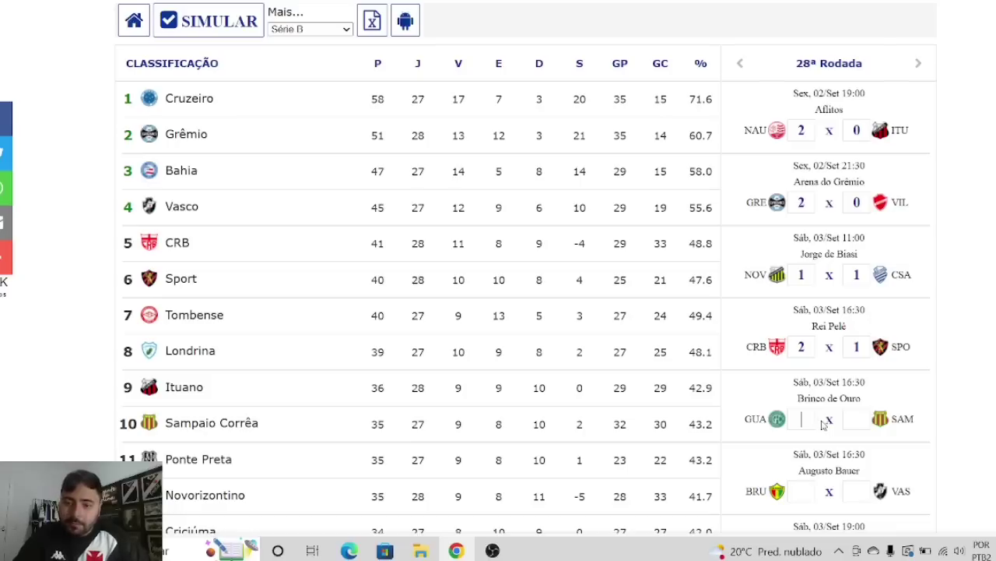
{"action": "type", "text": "1"}
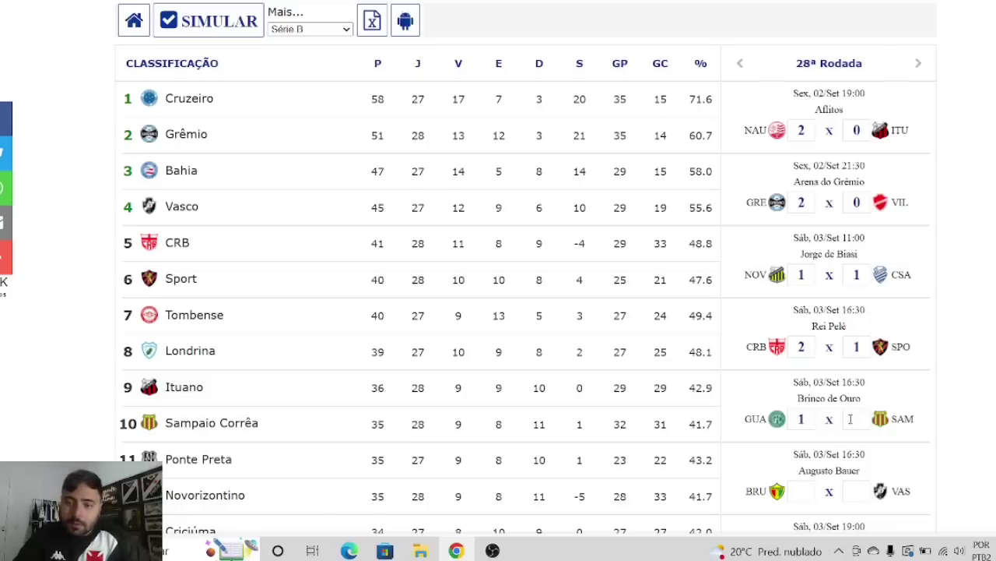
{"action": "left_click", "coordinate": [850, 419]}
{"action": "type", "text": "0"}
{"action": "scroll", "coordinate": [873, 343], "scroll_direction": "down", "scroll_amount": 3}
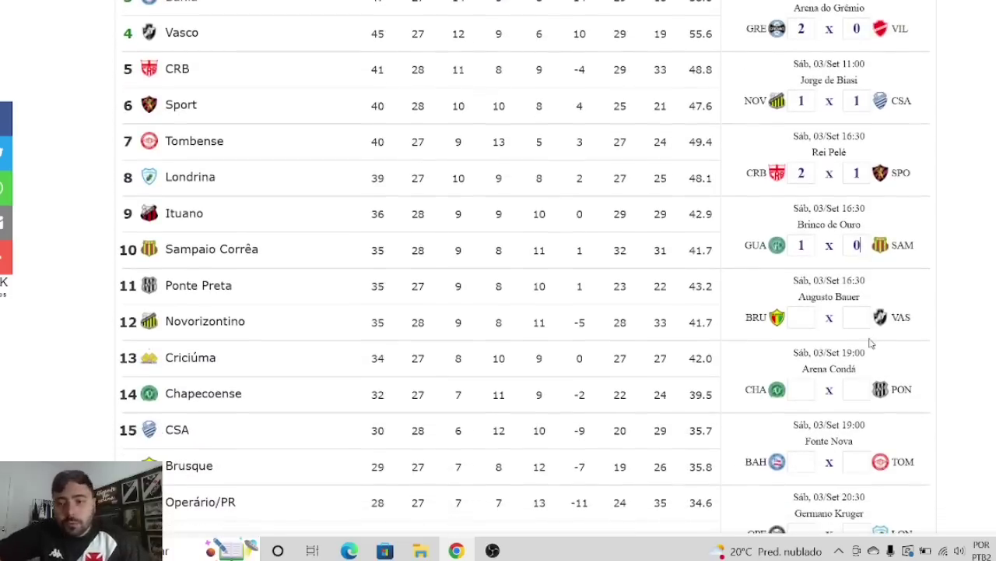
{"action": "left_click", "coordinate": [803, 318]}
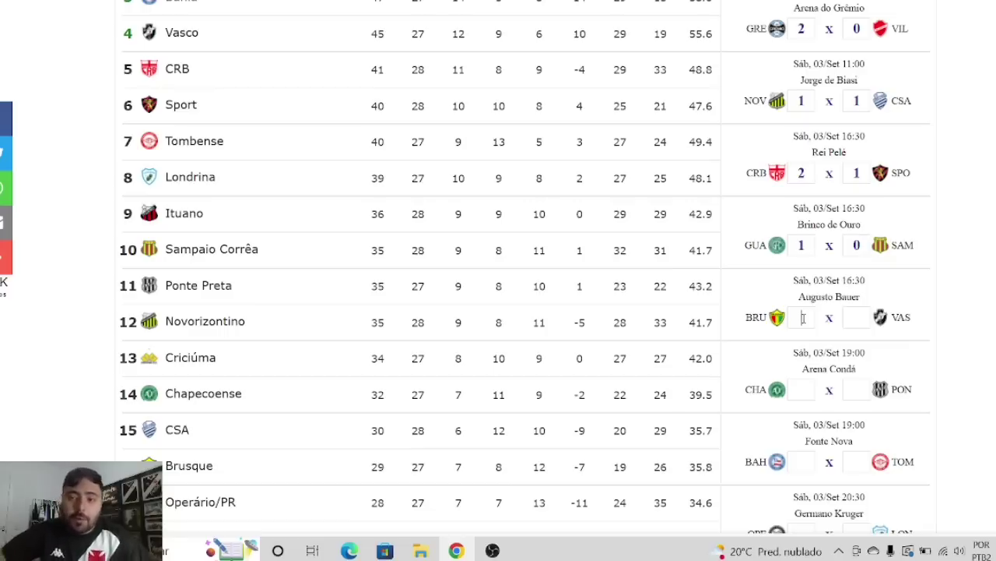
{"action": "type", "text": "0"}
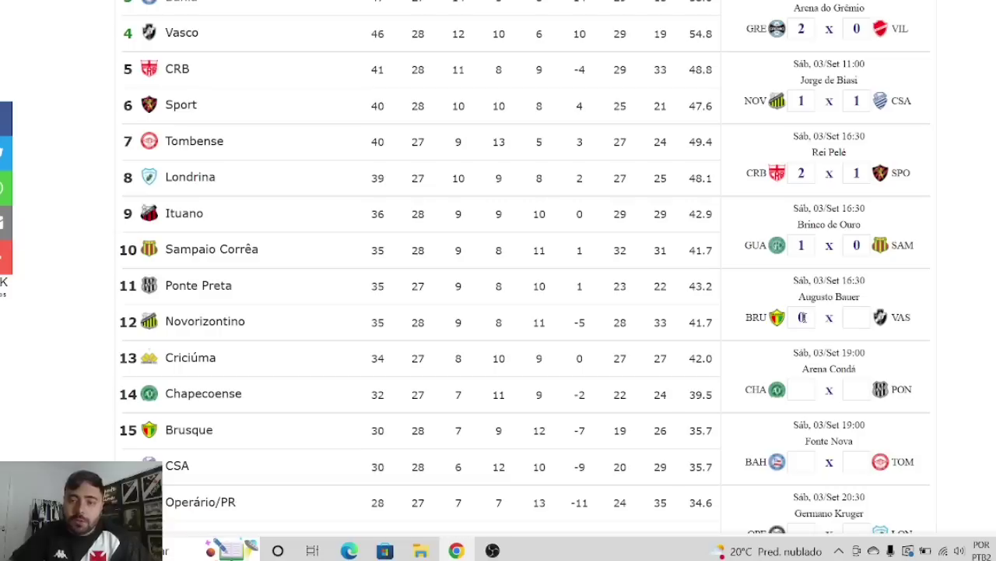
{"action": "left_click", "coordinate": [856, 317]}
{"action": "type", "text": "1"}
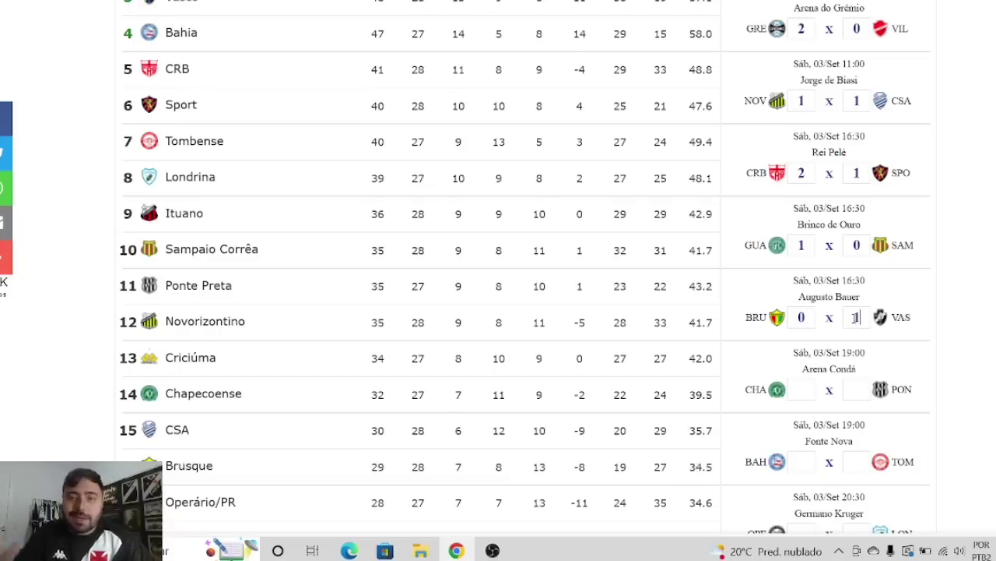
Step: Enter the round 28 scores Chapecoense 1–0 Ponte Preta and Bahia 2–0 Tombense
{"action": "left_click", "coordinate": [802, 389]}
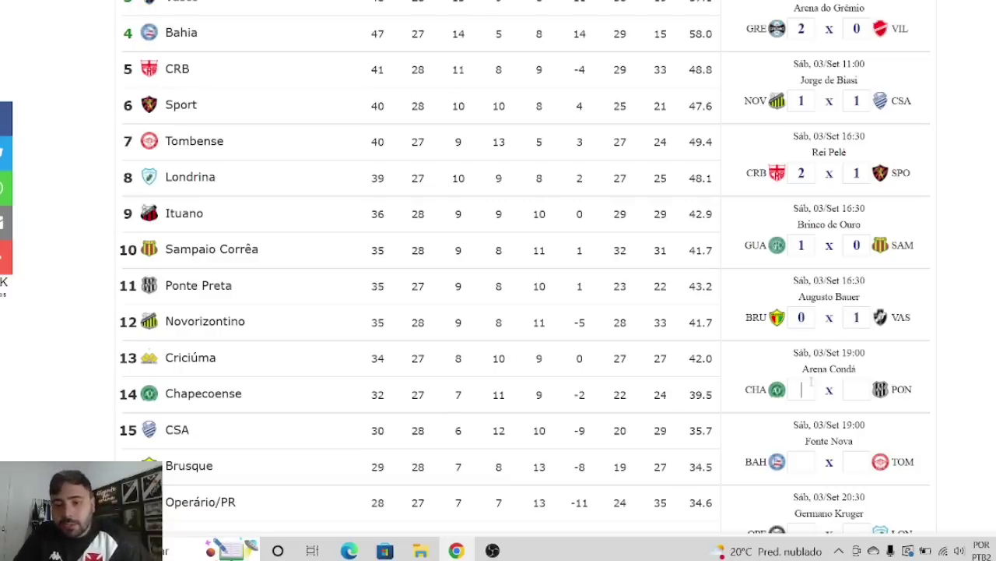
{"action": "type", "text": "1"}
{"action": "left_click", "coordinate": [856, 389]}
{"action": "type", "text": "0"}
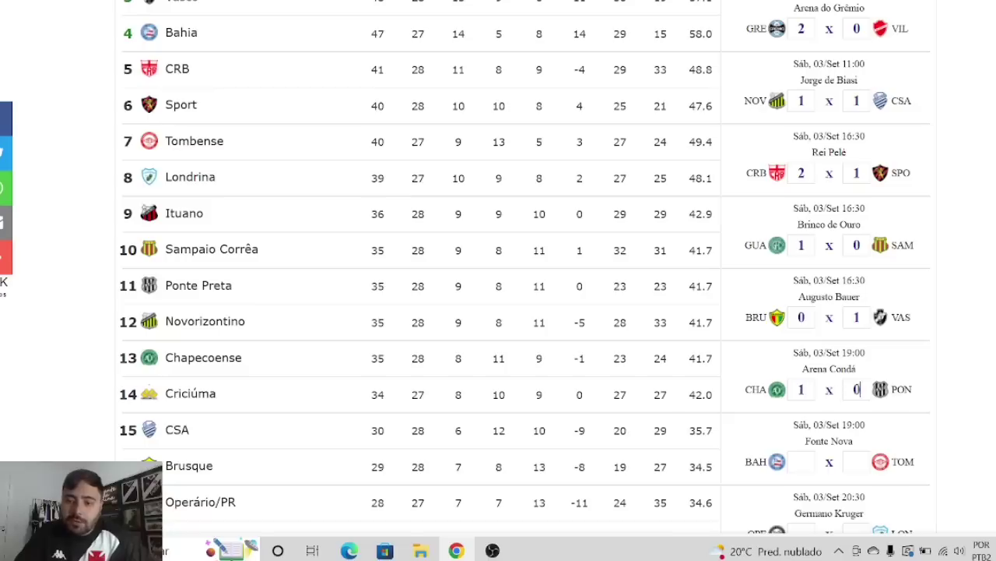
{"action": "left_click", "coordinate": [805, 463]}
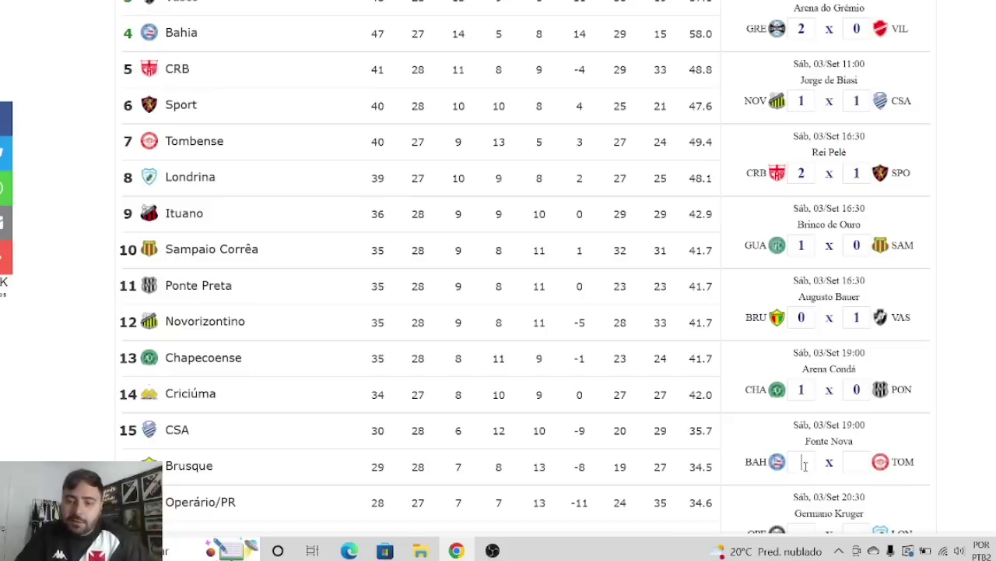
{"action": "type", "text": "2"}
{"action": "left_click", "coordinate": [856, 462]}
{"action": "type", "text": "0"}
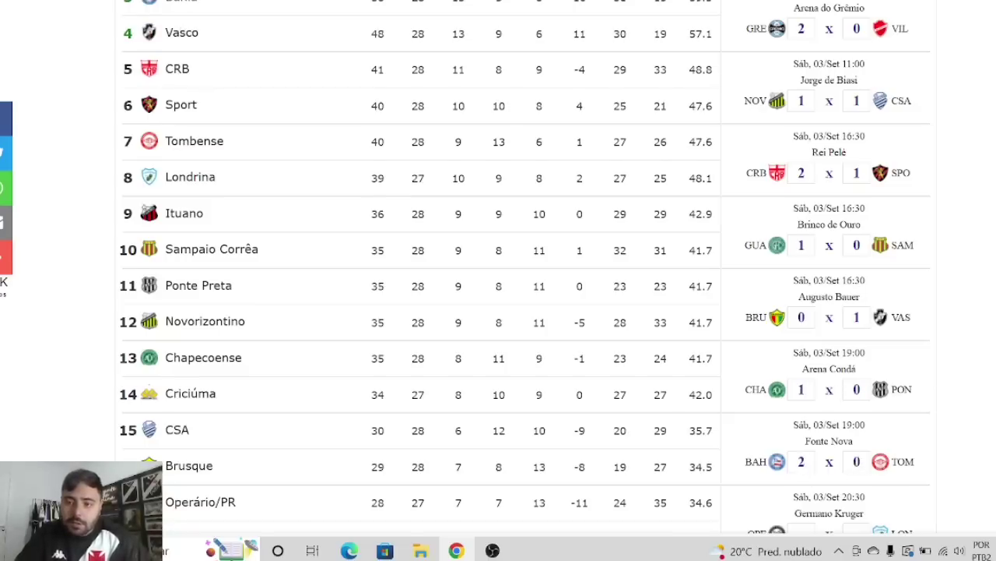
Step: Complete round 28 with the scores Operário/PR 1–0 Londrina and Cruzeiro 2–0 Criciúma
{"action": "scroll", "coordinate": [830, 312], "scroll_direction": "down", "scroll_amount": 2}
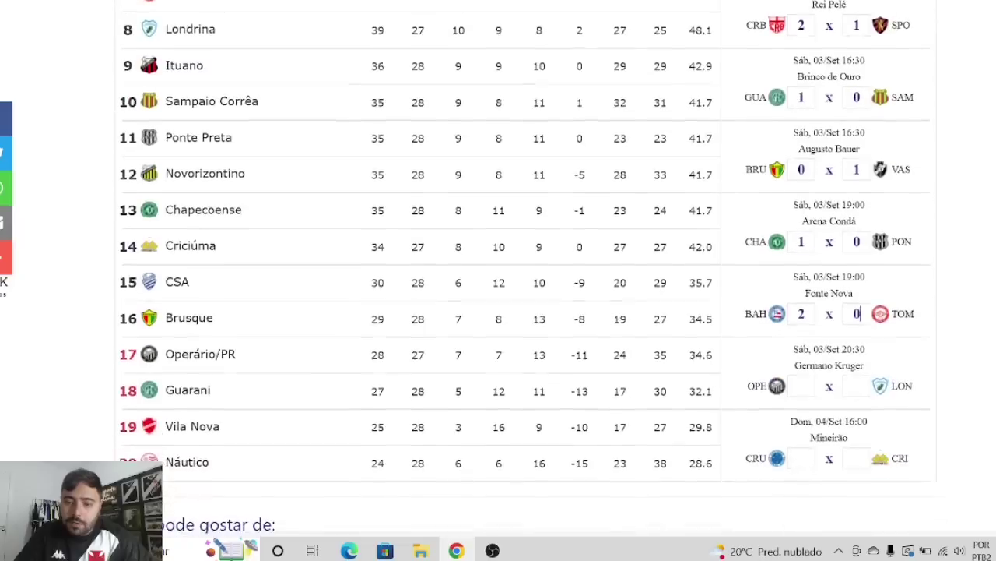
{"action": "left_click", "coordinate": [800, 386]}
{"action": "type", "text": "1"}
{"action": "left_click", "coordinate": [860, 388]}
{"action": "type", "text": "0"}
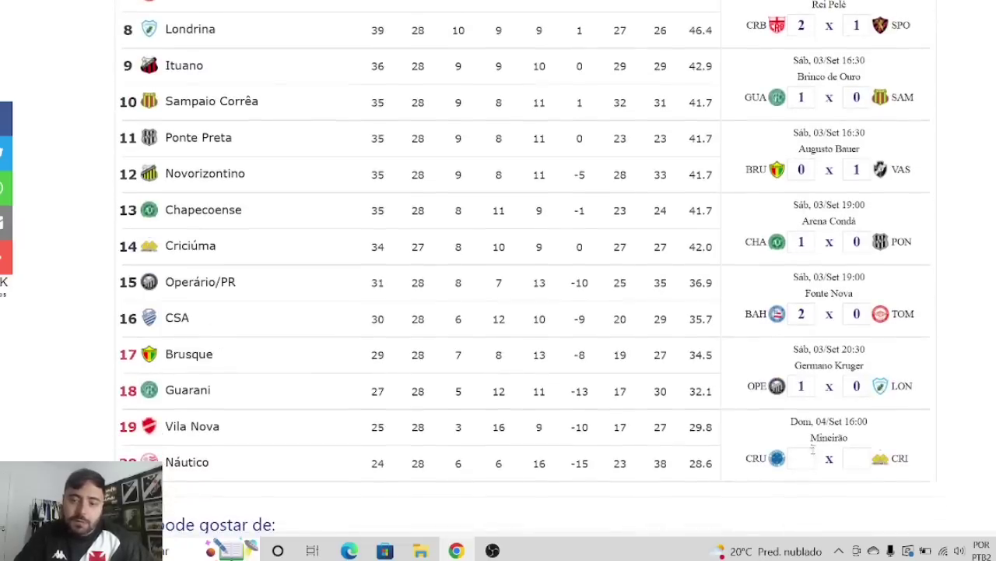
{"action": "left_click", "coordinate": [802, 459]}
{"action": "type", "text": "2"}
{"action": "left_click", "coordinate": [856, 459]}
{"action": "type", "text": "0"}
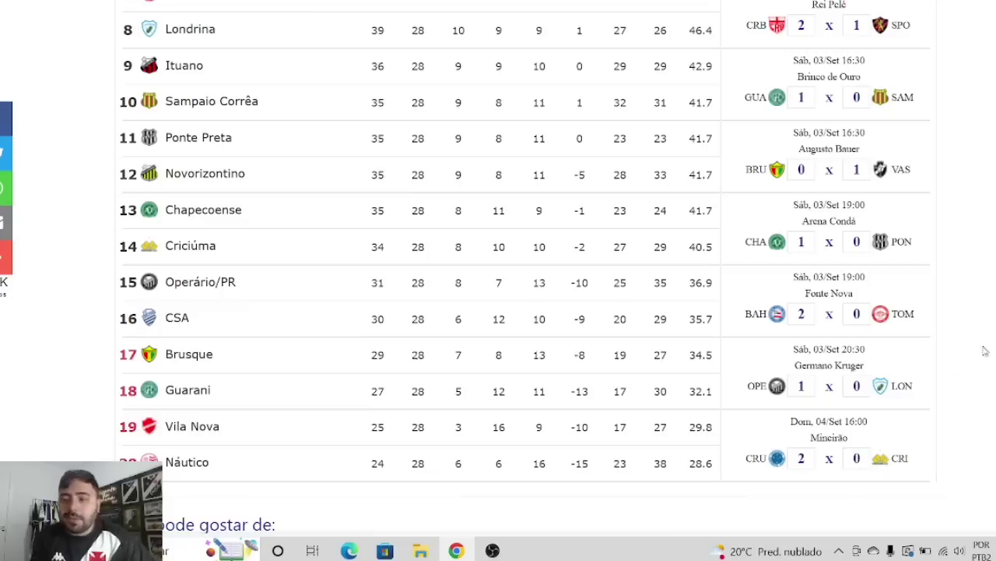
Step: Go to round 29 and enter the scores Vila Nova 1–0 Guarani and Ponte Preta 1–1 Sport
{"action": "scroll", "coordinate": [526, 269], "scroll_direction": "up", "scroll_amount": 5}
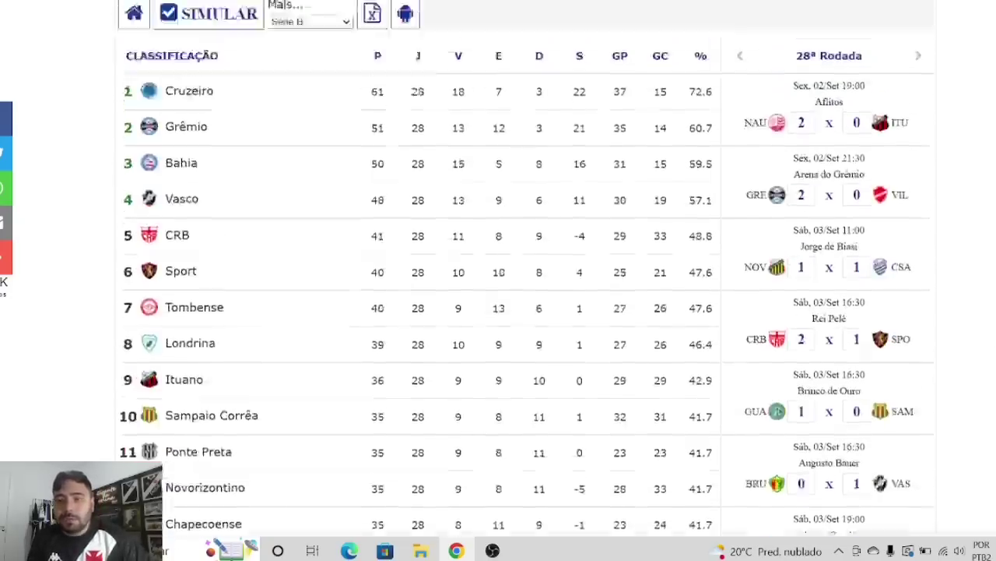
{"action": "left_click", "coordinate": [918, 145]}
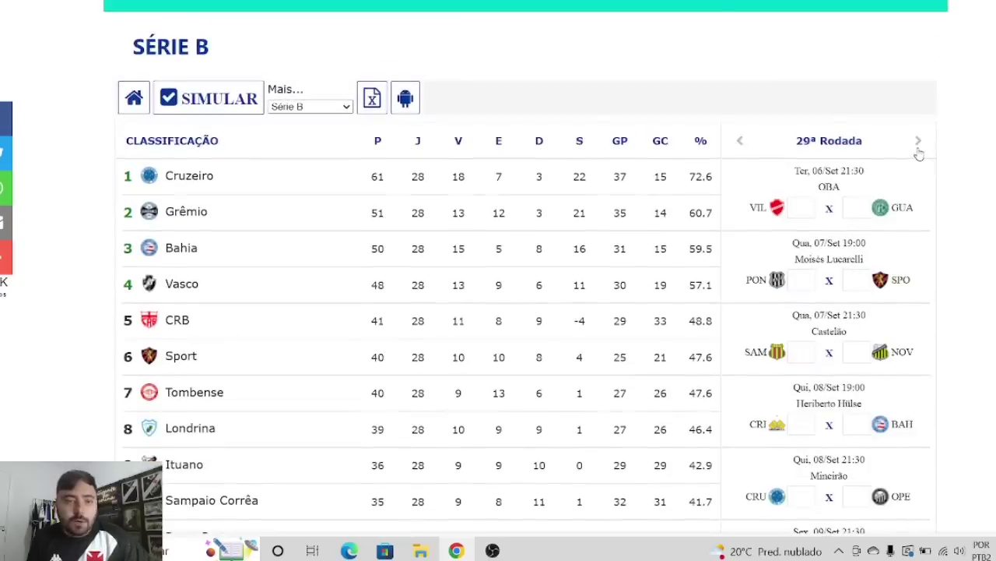
{"action": "left_click", "coordinate": [798, 212]}
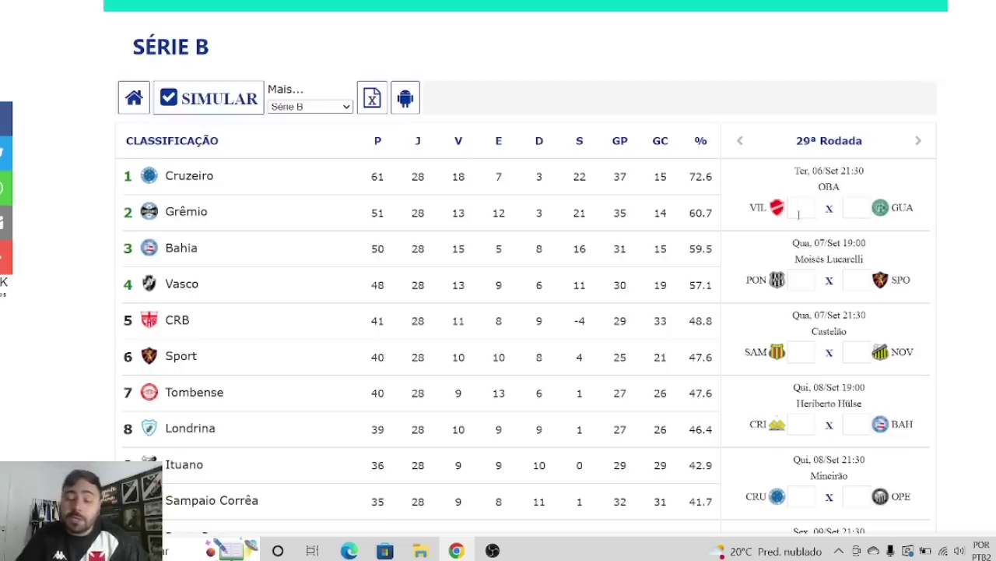
{"action": "type", "text": "1"}
{"action": "left_click", "coordinate": [845, 214]}
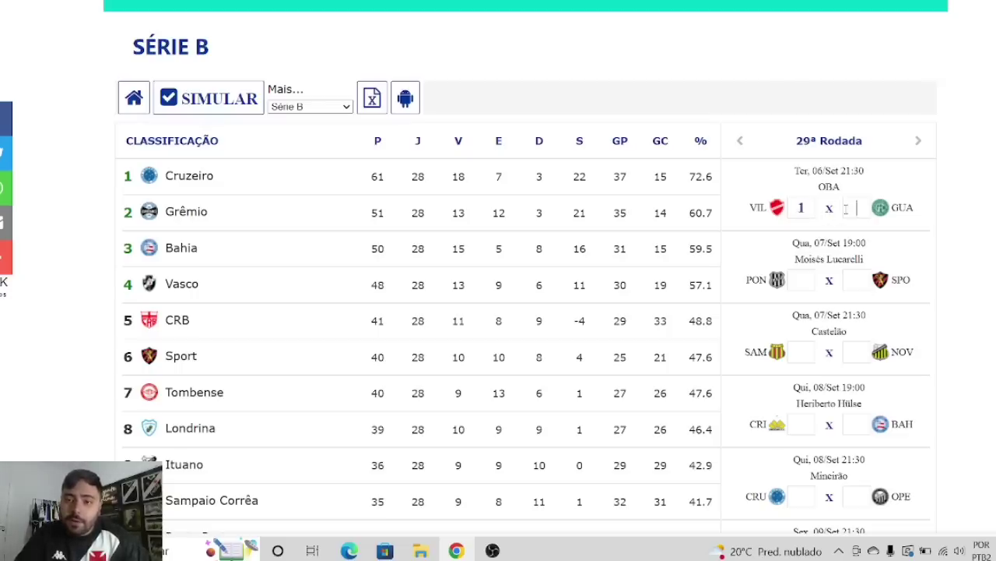
{"action": "type", "text": "0"}
{"action": "left_click", "coordinate": [812, 278]}
{"action": "type", "text": "1"}
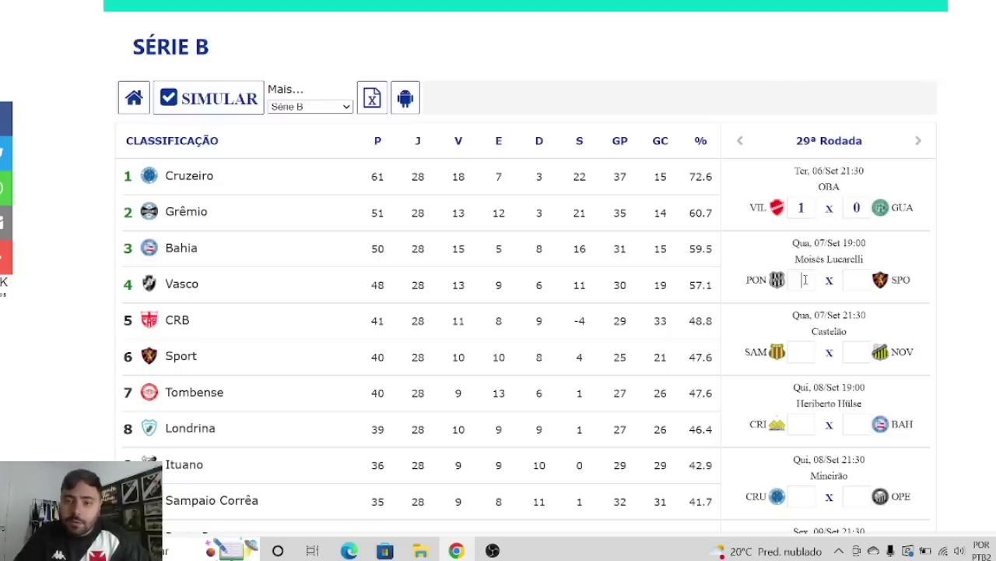
{"action": "left_click", "coordinate": [848, 282]}
{"action": "type", "text": "1"}
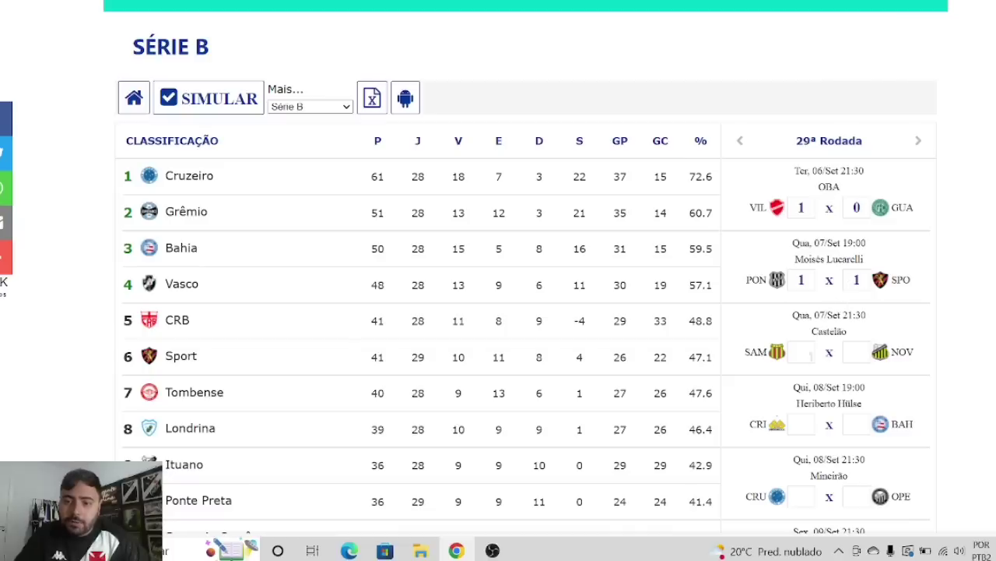
Step: Enter the round 29 scores Sampaio Corrêa 1–0 Novorizontino and Criciúma 1–0 Bahia
{"action": "left_click", "coordinate": [805, 355]}
{"action": "type", "text": "1"}
{"action": "left_click", "coordinate": [850, 355]}
{"action": "type", "text": "0"}
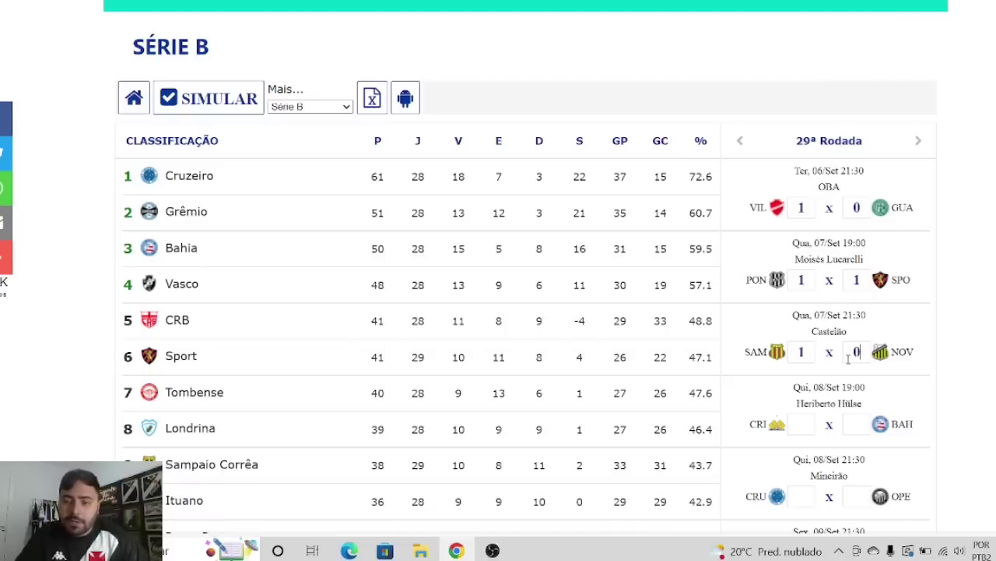
{"action": "left_click", "coordinate": [807, 425]}
{"action": "type", "text": "1"}
{"action": "left_click", "coordinate": [850, 425]}
{"action": "type", "text": "0"}
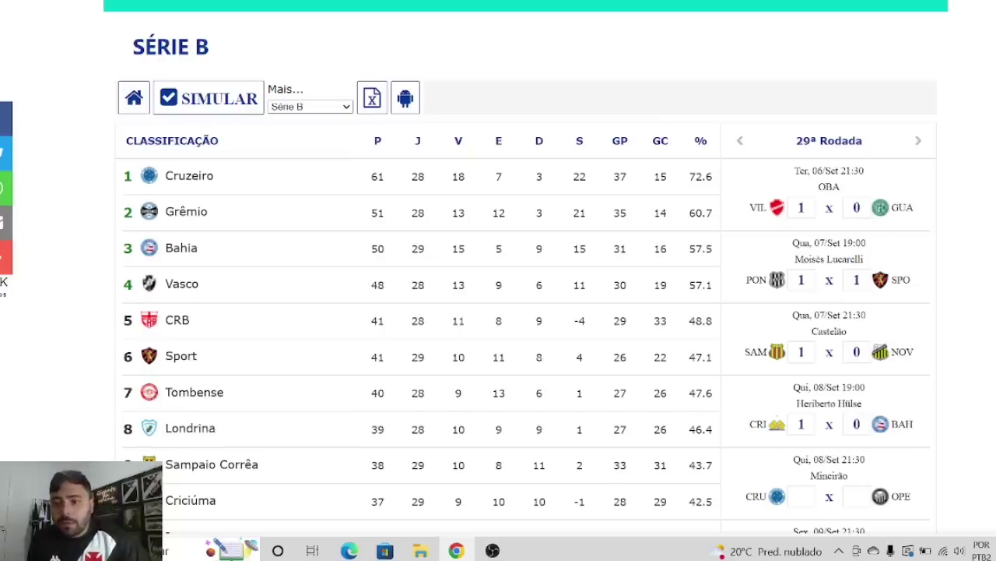
Step: Set the round 29 results to Cruzeiro 2–0 Operário/PR and Náutico 2–1 Brusque
{"action": "scroll", "coordinate": [949, 234], "scroll_direction": "down", "scroll_amount": 3}
{"action": "left_click", "coordinate": [801, 290]}
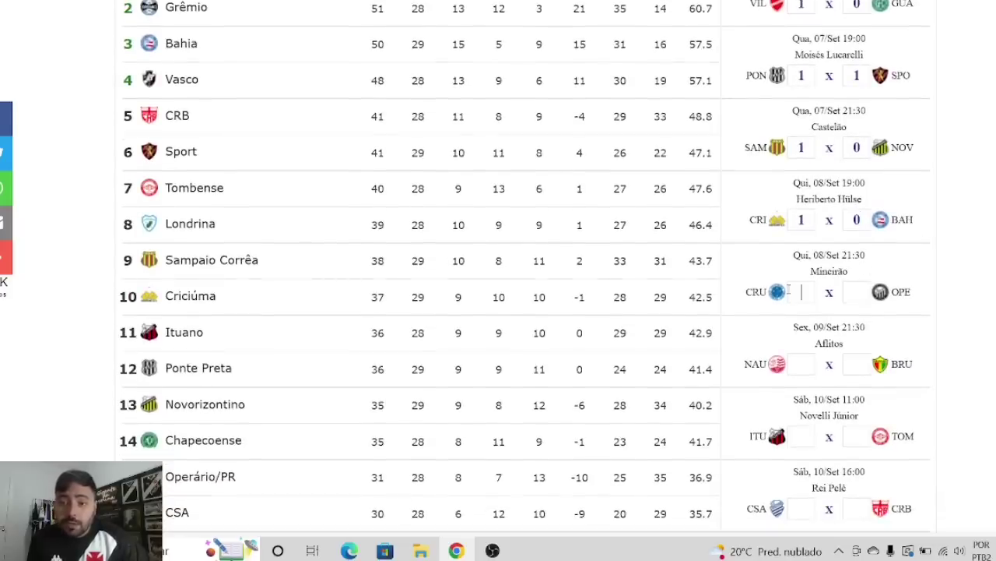
{"action": "type", "text": "2"}
{"action": "key", "text": "Tab"}
{"action": "type", "text": "0"}
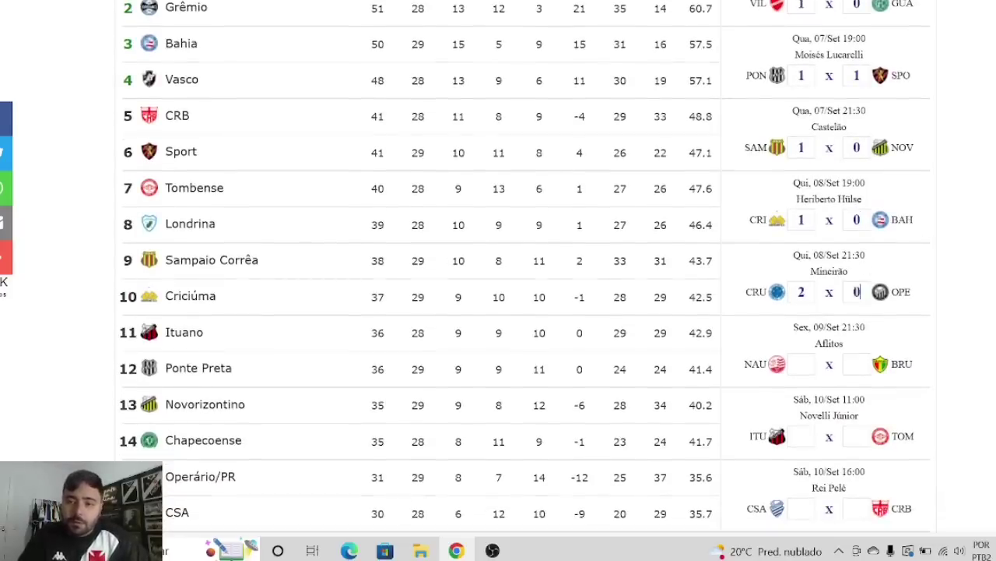
{"action": "scroll", "coordinate": [526, 267], "scroll_direction": "up", "scroll_amount": 2}
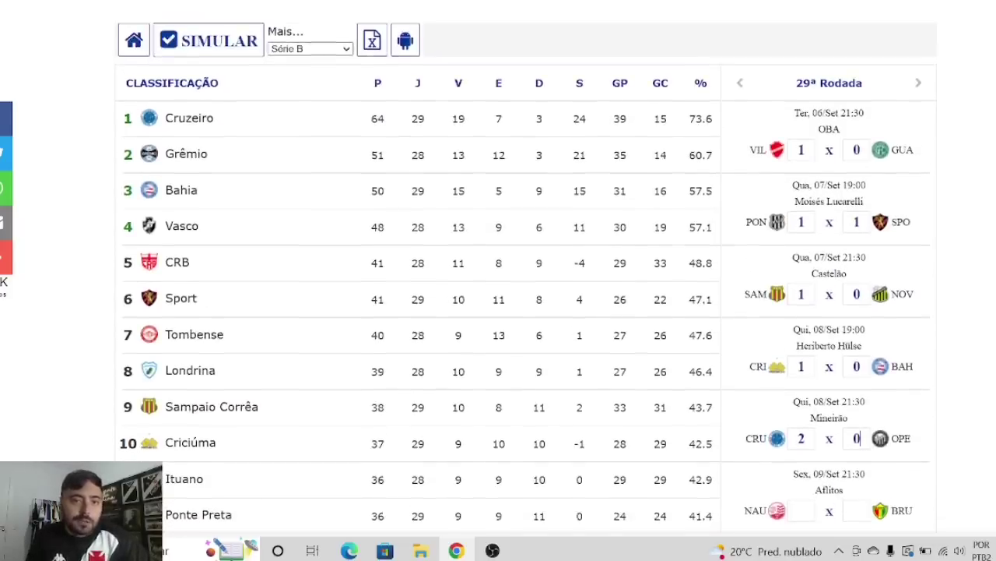
{"action": "scroll", "coordinate": [527, 272], "scroll_direction": "down", "scroll_amount": 1}
{"action": "scroll", "coordinate": [526, 273], "scroll_direction": "up", "scroll_amount": 1}
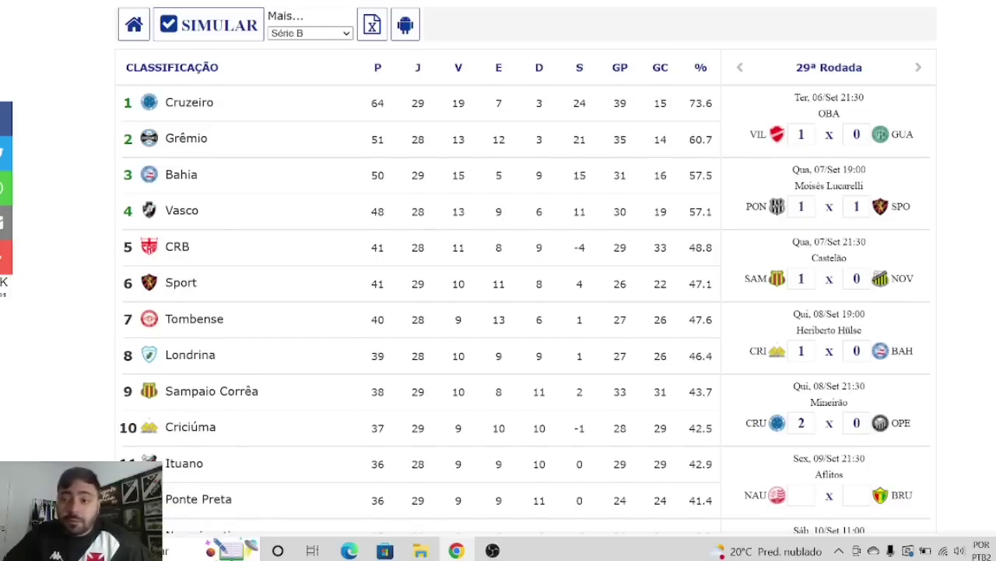
{"action": "scroll", "coordinate": [810, 327], "scroll_direction": "down", "scroll_amount": 2}
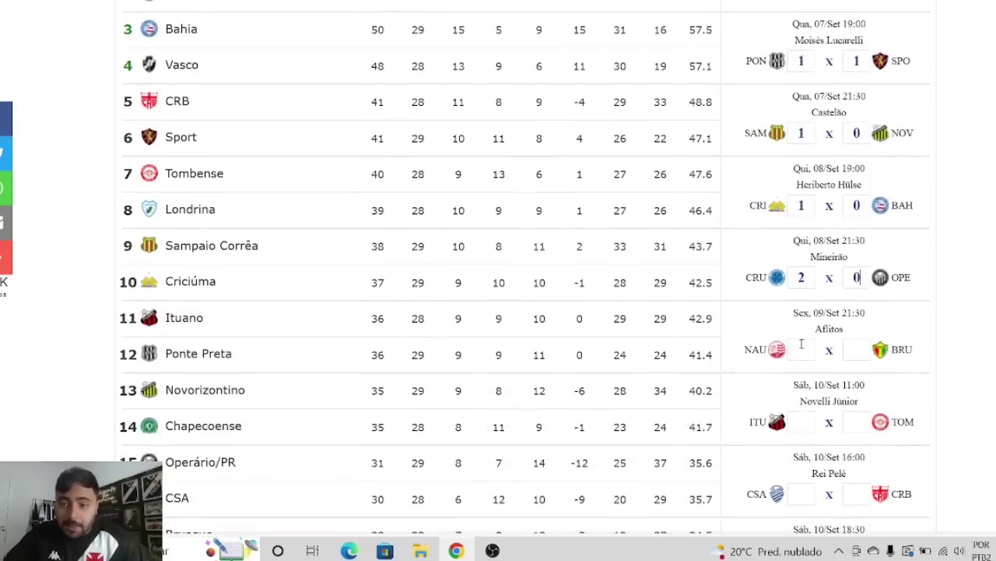
{"action": "left_click", "coordinate": [801, 350]}
{"action": "type", "text": "2"}
{"action": "left_click", "coordinate": [857, 350]}
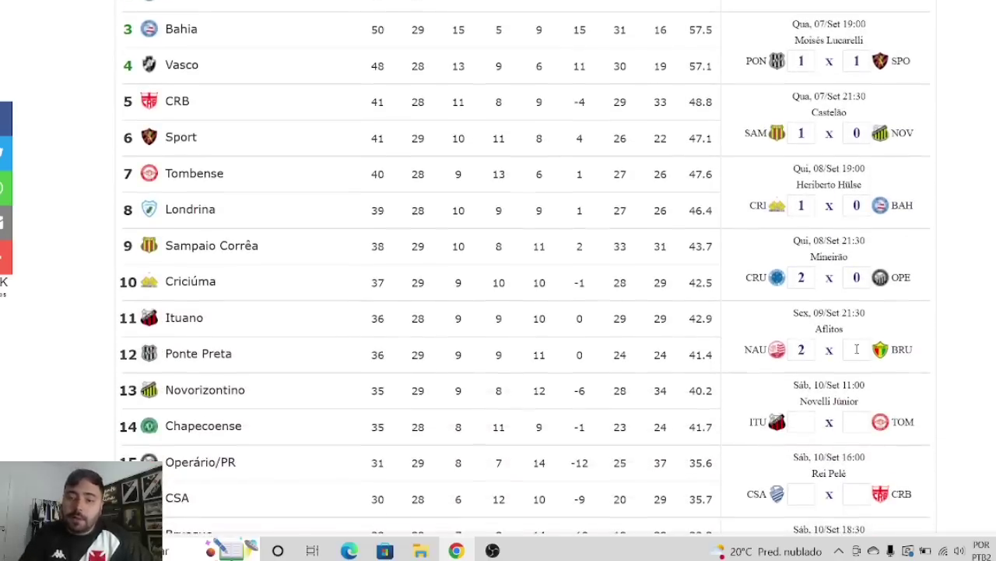
{"action": "type", "text": "1"}
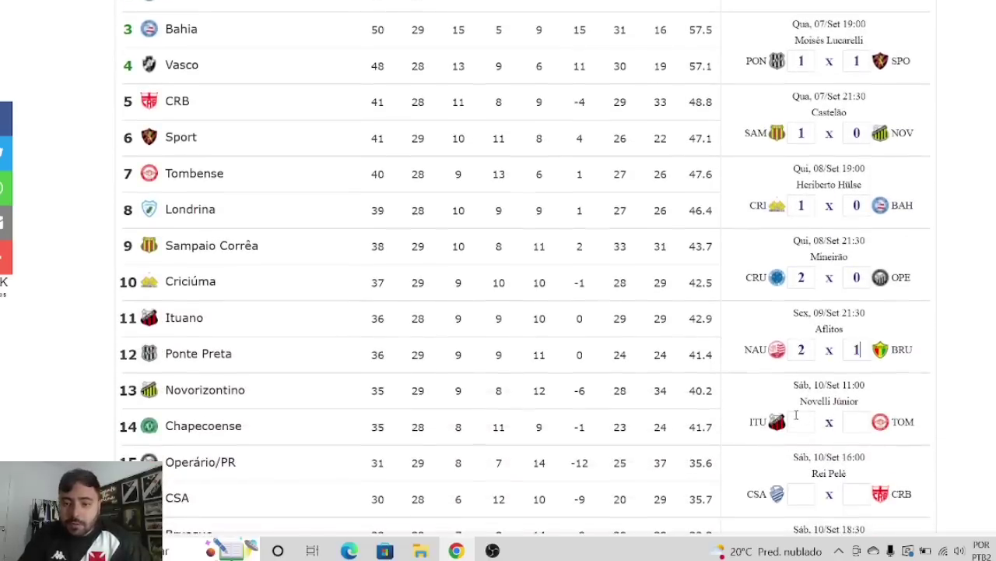
Step: Enter the round 29 scores Ituano 1–0 Tombense and CSA 1–1 CRB
{"action": "left_click", "coordinate": [799, 421]}
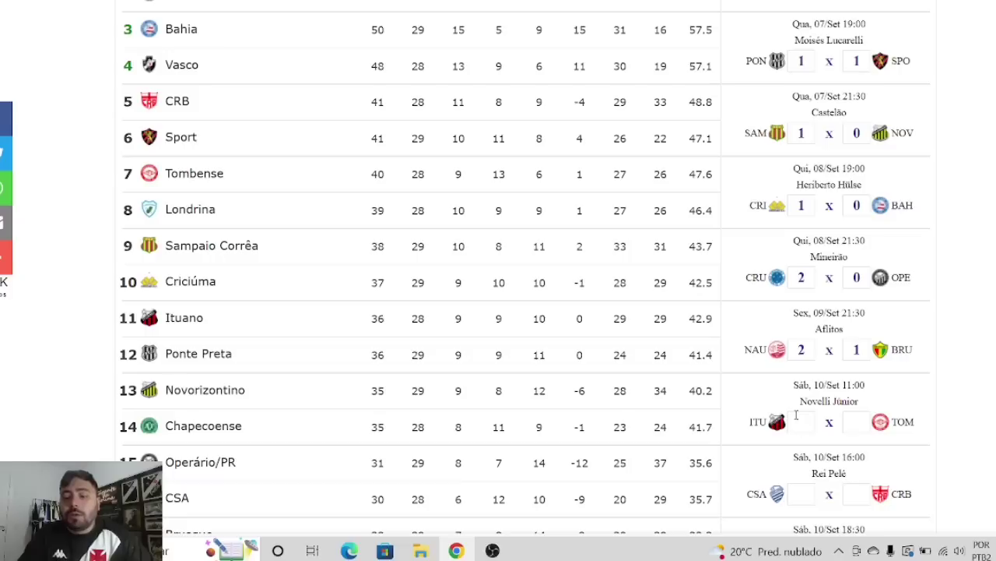
{"action": "type", "text": "1"}
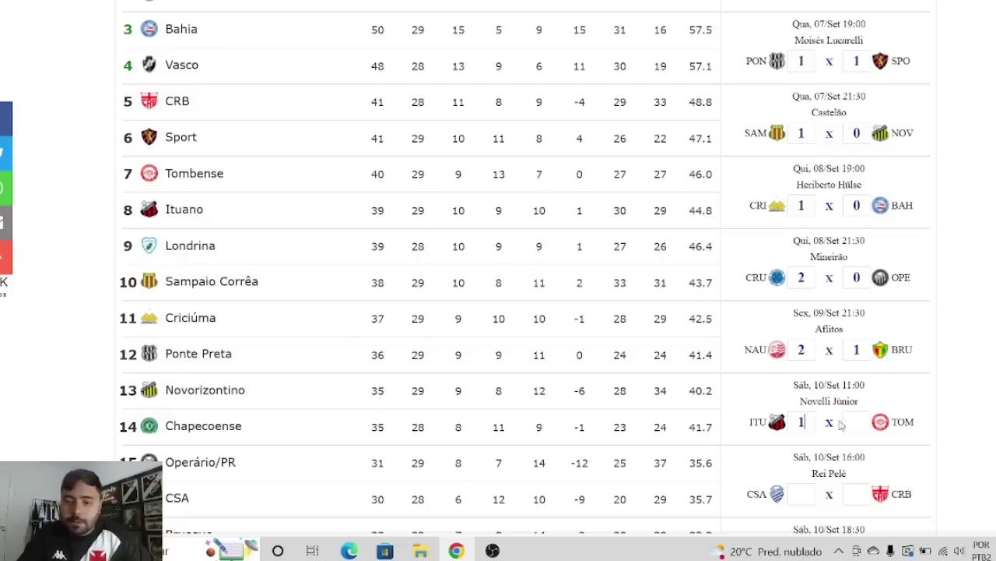
{"action": "left_click", "coordinate": [857, 421]}
{"action": "type", "text": "0"}
{"action": "left_click", "coordinate": [808, 497]}
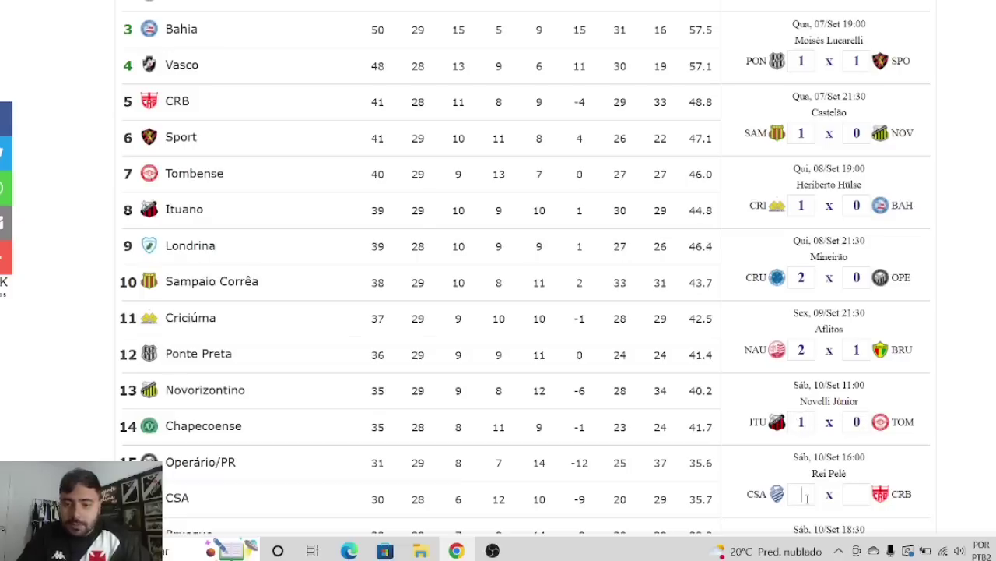
{"action": "type", "text": "1"}
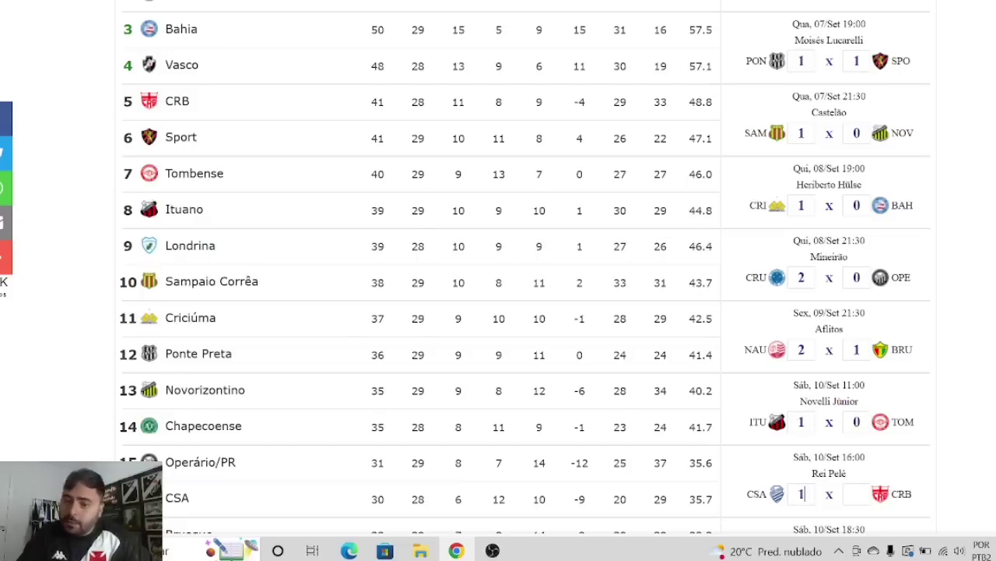
{"action": "left_click", "coordinate": [857, 494]}
{"action": "type", "text": "1"}
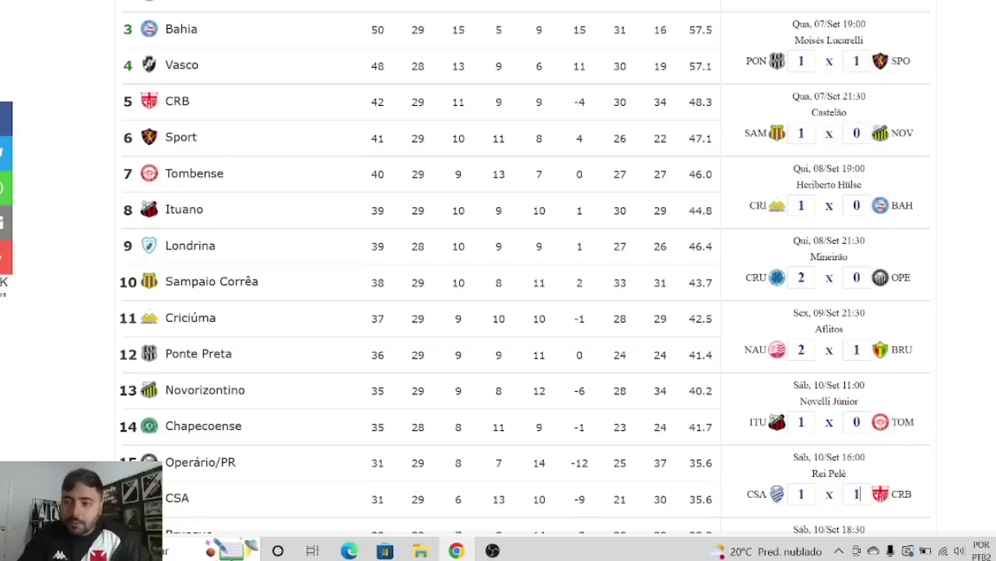
Step: Complete round 29 with the scores Londrina 2–0 Chapecoense and Grêmio 2–1 Vasco
{"action": "scroll", "coordinate": [803, 346], "scroll_direction": "down", "scroll_amount": 3}
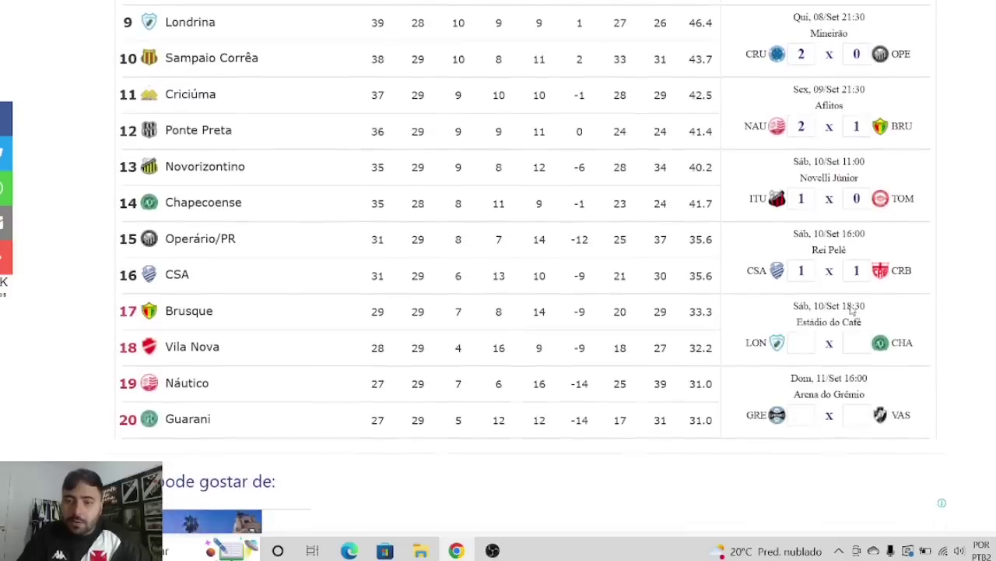
{"action": "left_click", "coordinate": [803, 345]}
{"action": "type", "text": "2"}
{"action": "left_click", "coordinate": [857, 344]}
{"action": "type", "text": "0"}
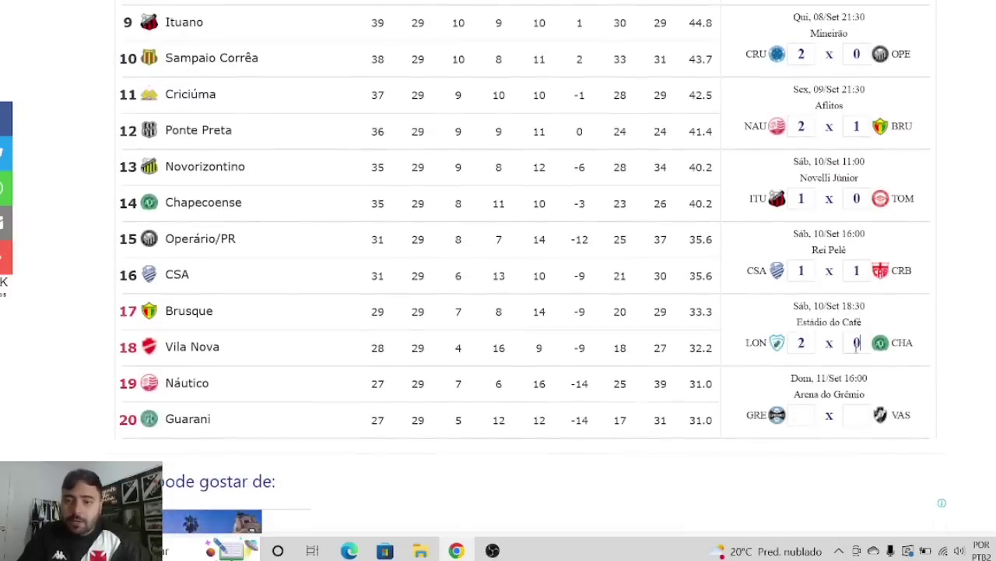
{"action": "type", "text": "2"}
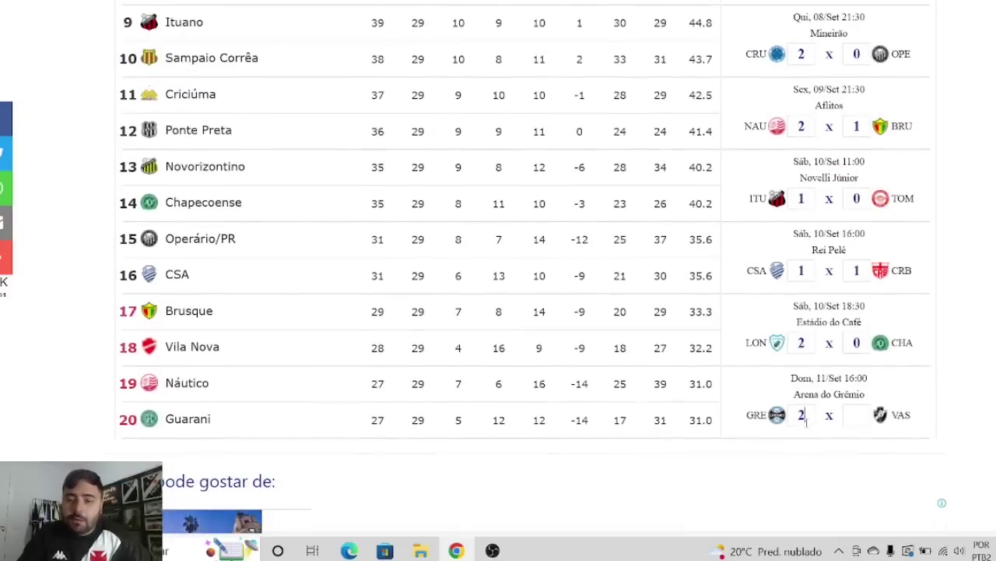
{"action": "left_click", "coordinate": [861, 421]}
{"action": "type", "text": "1"}
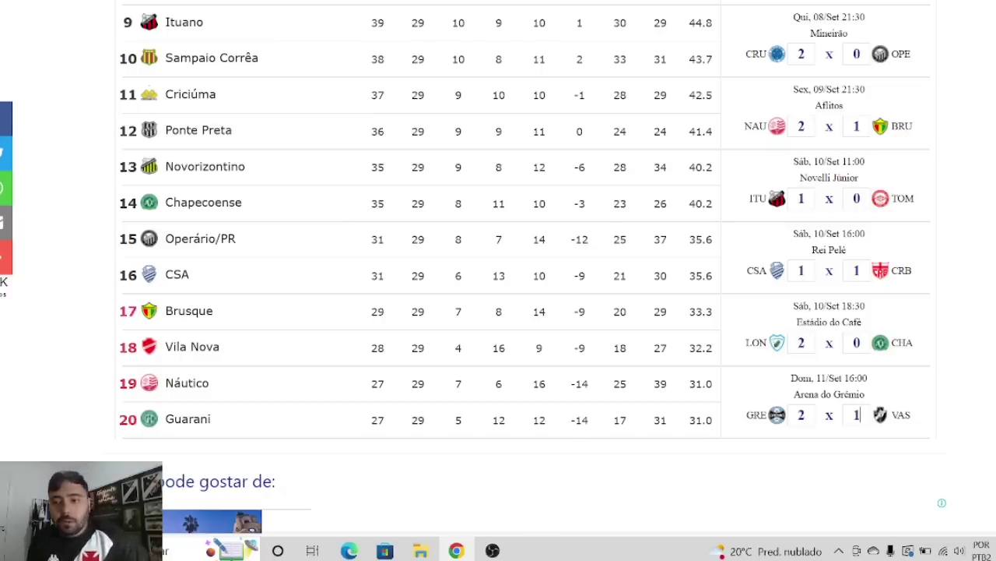
Step: Go to round 30 and enter the scores Sport 2–0 Bahia and Operário/PR 2–1 Guarani
{"action": "scroll", "coordinate": [534, 267], "scroll_direction": "up", "scroll_amount": 5}
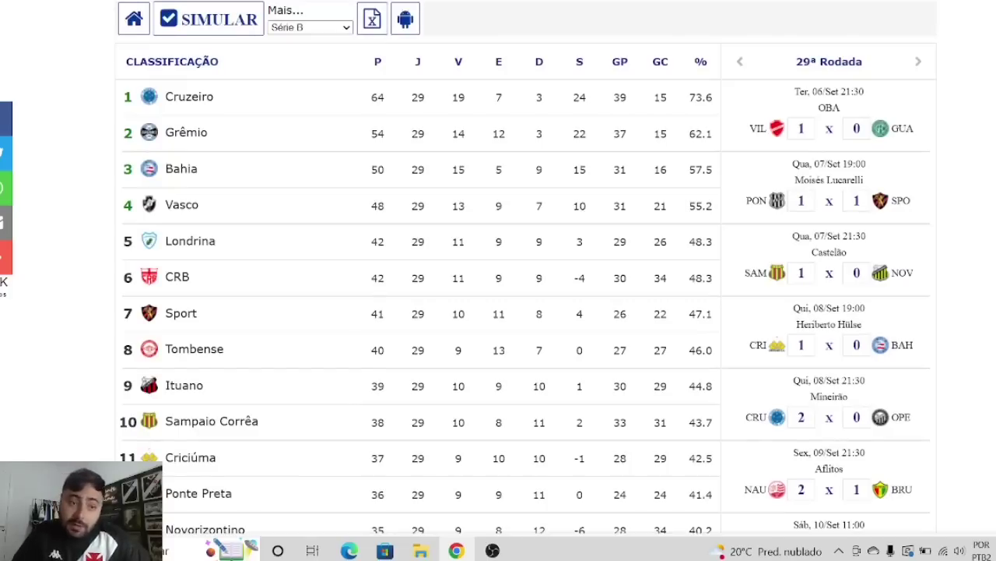
{"action": "left_click", "coordinate": [922, 63]}
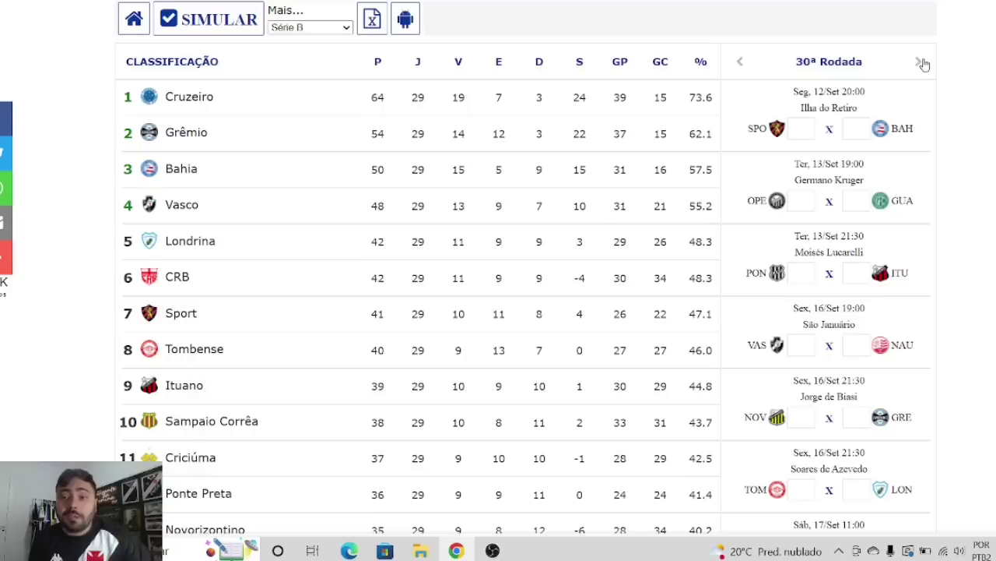
{"action": "left_click", "coordinate": [798, 131]}
{"action": "type", "text": "2"}
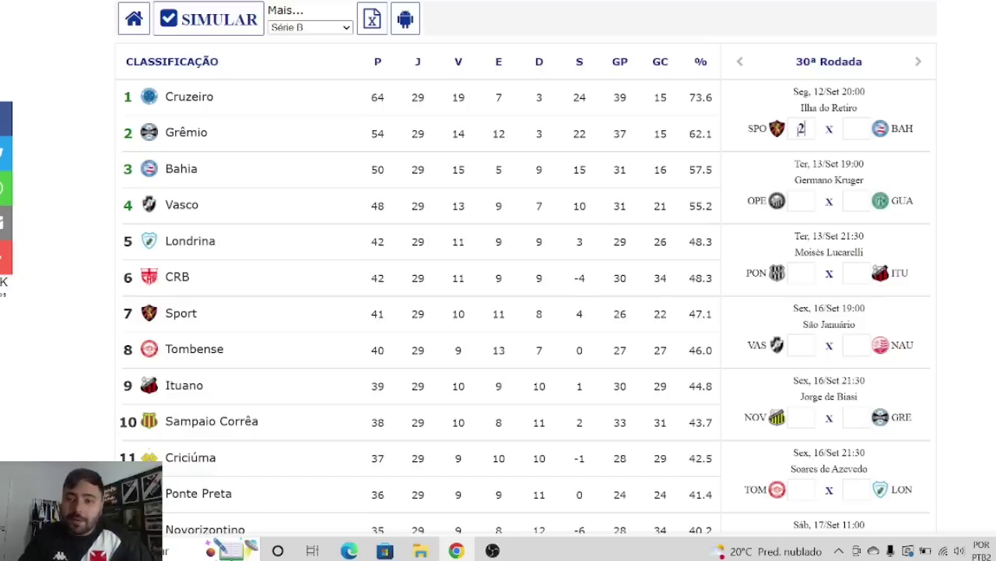
{"action": "left_click", "coordinate": [856, 133]}
{"action": "type", "text": "0"}
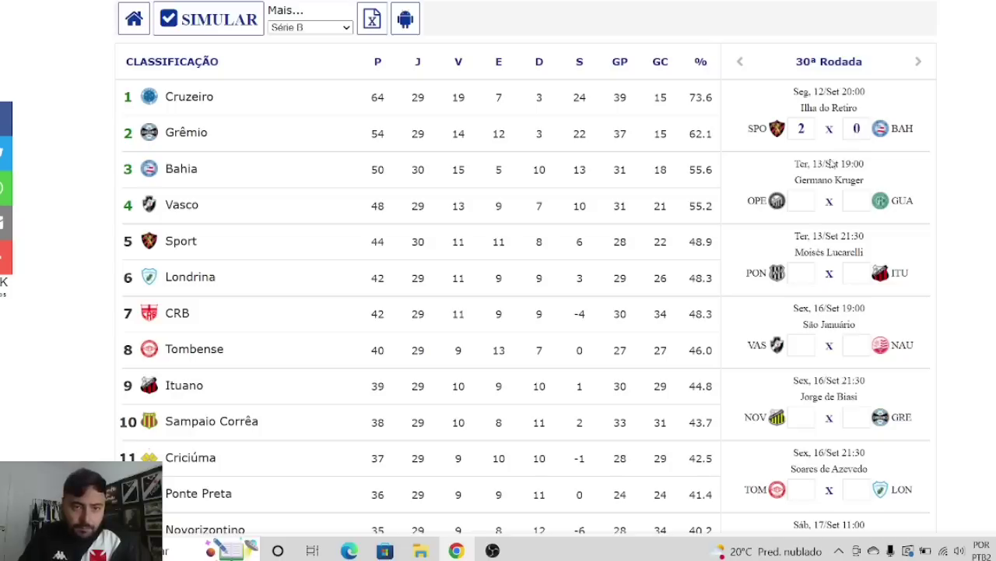
{"action": "left_click", "coordinate": [809, 200]}
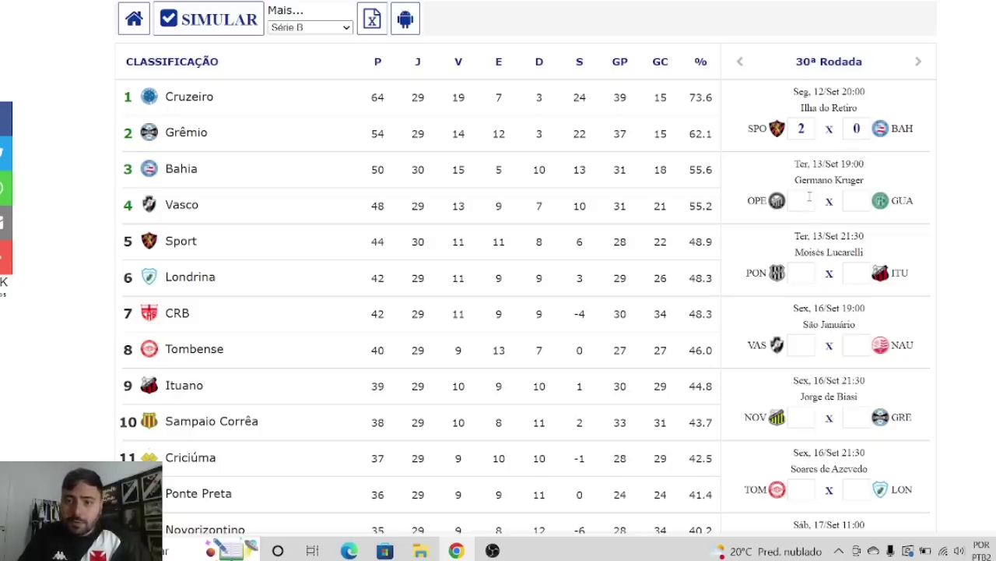
{"action": "type", "text": "2"}
{"action": "left_click", "coordinate": [853, 201]}
{"action": "type", "text": "1"}
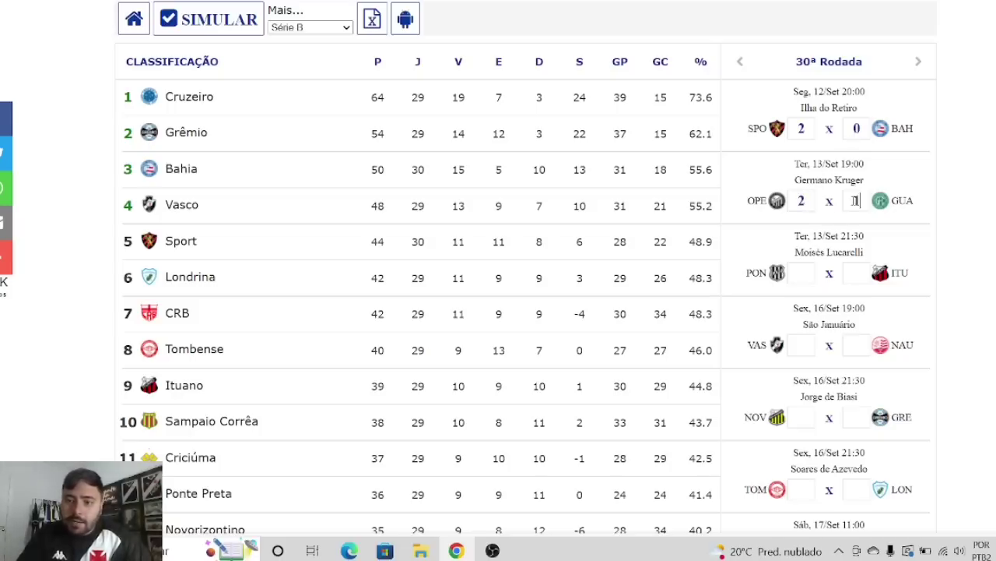
Step: Set the round 30 results to Ponte Preta 1–0 Ituano and Vasco 1–0 Náutico
{"action": "left_click", "coordinate": [804, 269]}
{"action": "type", "text": "1"}
{"action": "left_click", "coordinate": [854, 273]}
{"action": "type", "text": "01"}
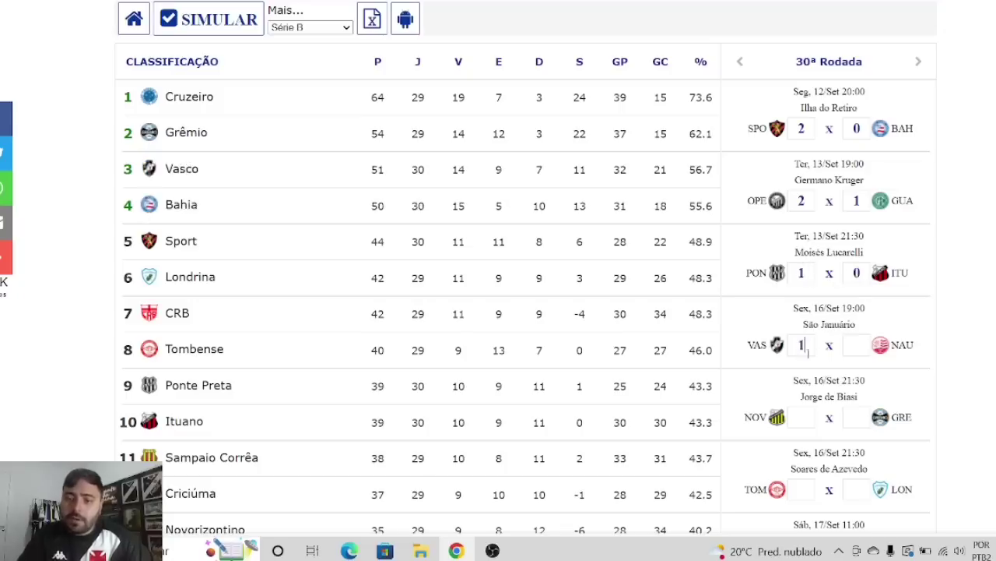
{"action": "left_click", "coordinate": [847, 350]}
{"action": "type", "text": "0"}
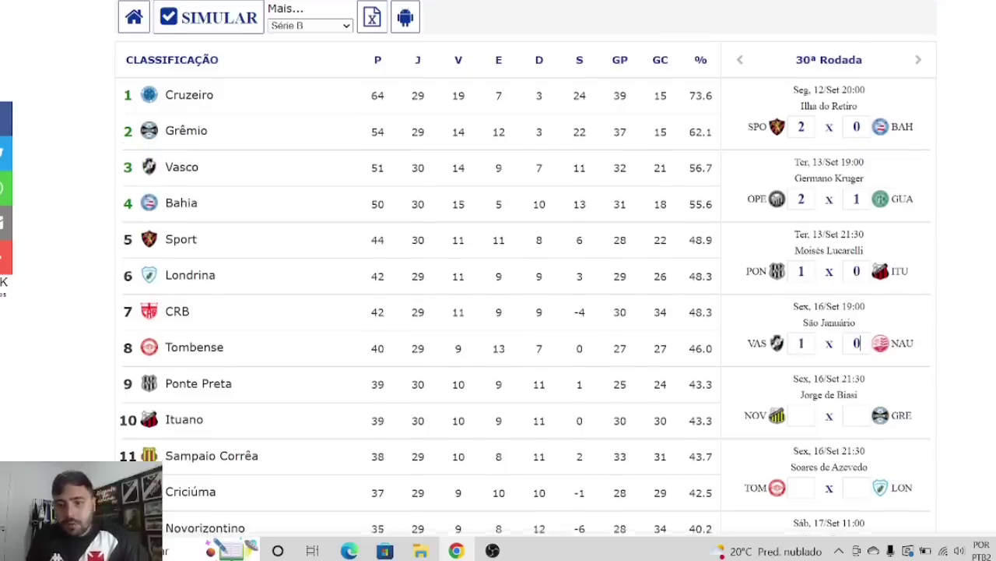
Step: Enter the round 30 scores Novorizontino 0–2 Grêmio and Tombense 2–1 Londrina
{"action": "scroll", "coordinate": [941, 282], "scroll_direction": "down", "scroll_amount": 1}
{"action": "left_click", "coordinate": [803, 336]}
{"action": "type", "text": "0"}
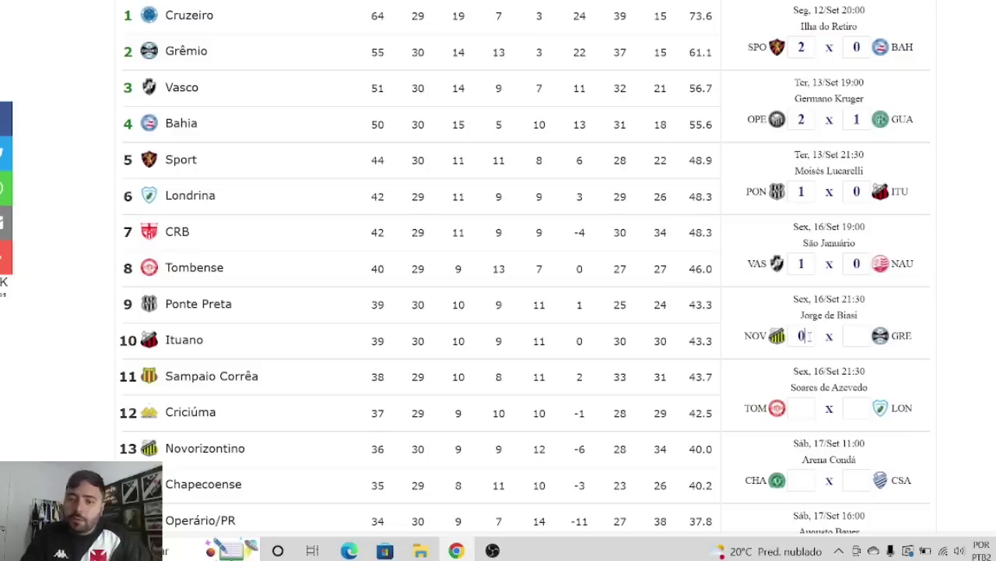
{"action": "left_click", "coordinate": [846, 336]}
{"action": "type", "text": "2"}
{"action": "left_click", "coordinate": [799, 406]}
{"action": "type", "text": "2"}
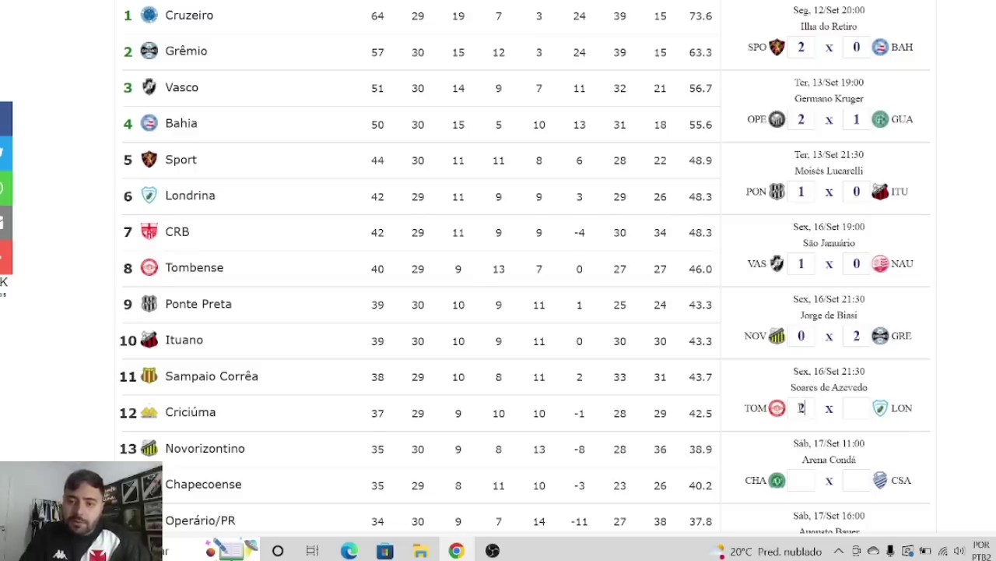
{"action": "left_click", "coordinate": [856, 407]}
{"action": "type", "text": "1"}
Step: Enter the round 30 scores Chapecoense 0–1 CSA and Brusque 1–1 Vila Nova
{"action": "left_click", "coordinate": [811, 481]}
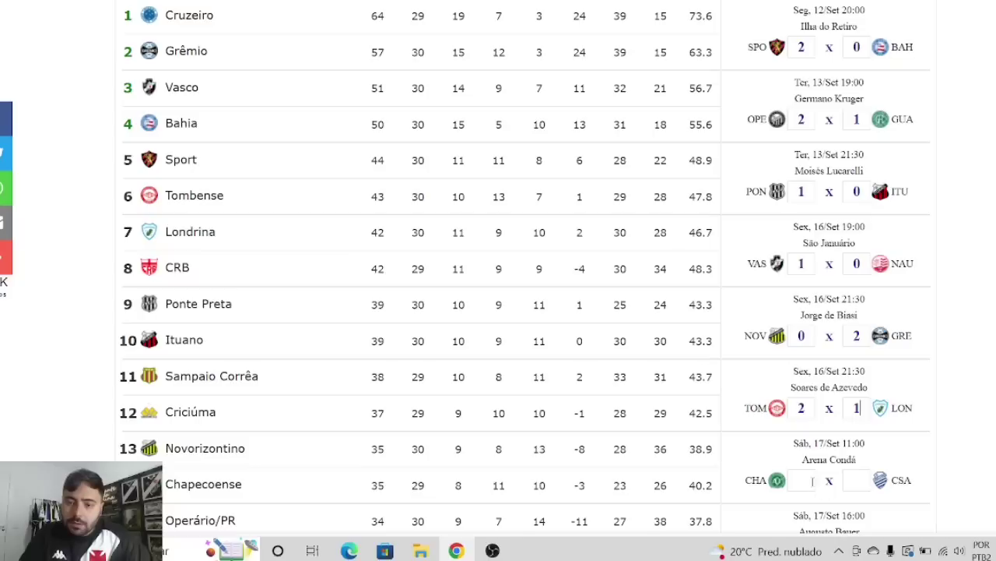
{"action": "type", "text": "0"}
{"action": "left_click", "coordinate": [856, 480]}
{"action": "type", "text": "1"}
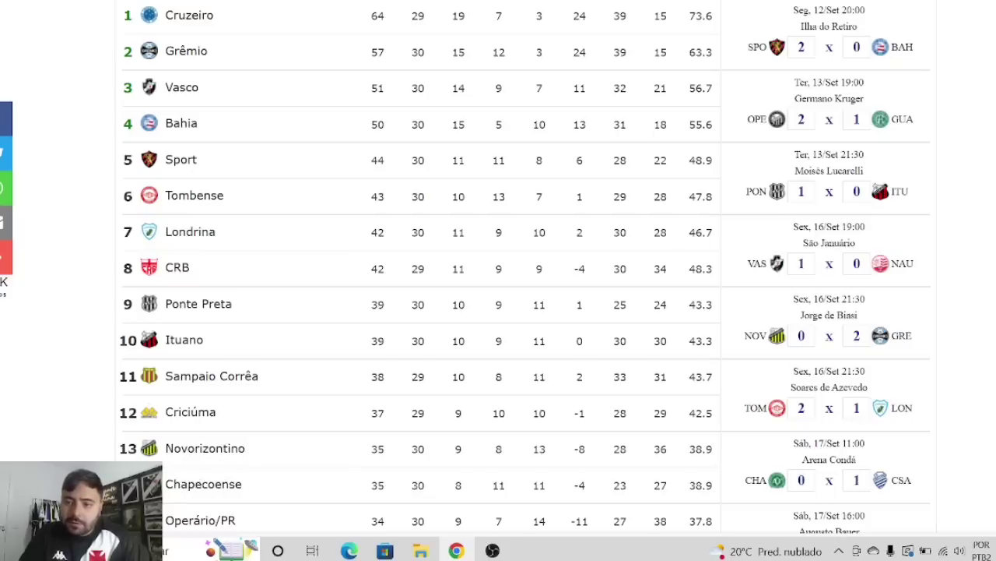
{"action": "scroll", "coordinate": [525, 267], "scroll_direction": "down", "scroll_amount": 2}
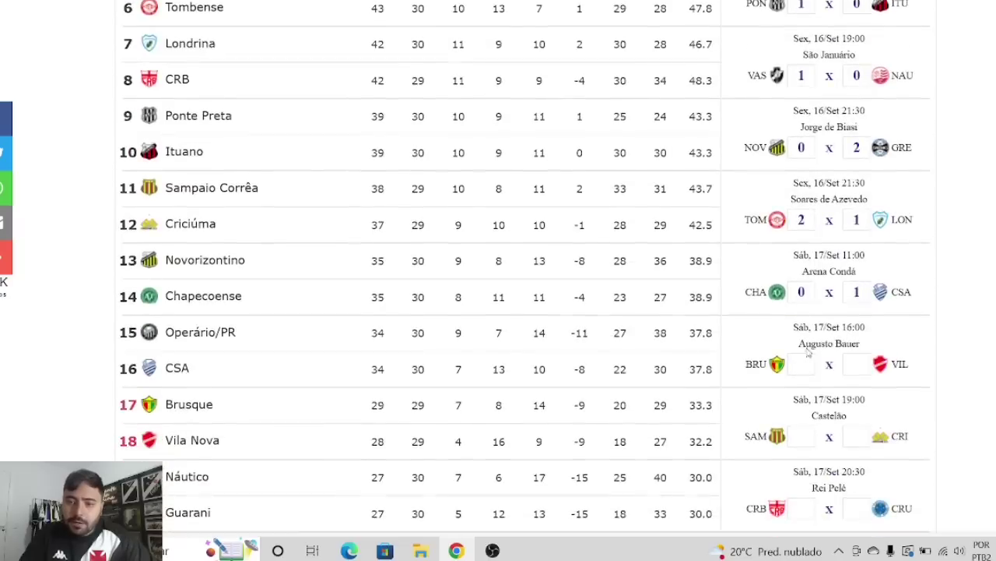
{"action": "left_click", "coordinate": [802, 364]}
{"action": "type", "text": "1"}
{"action": "left_click", "coordinate": [857, 363]}
{"action": "type", "text": "1"}
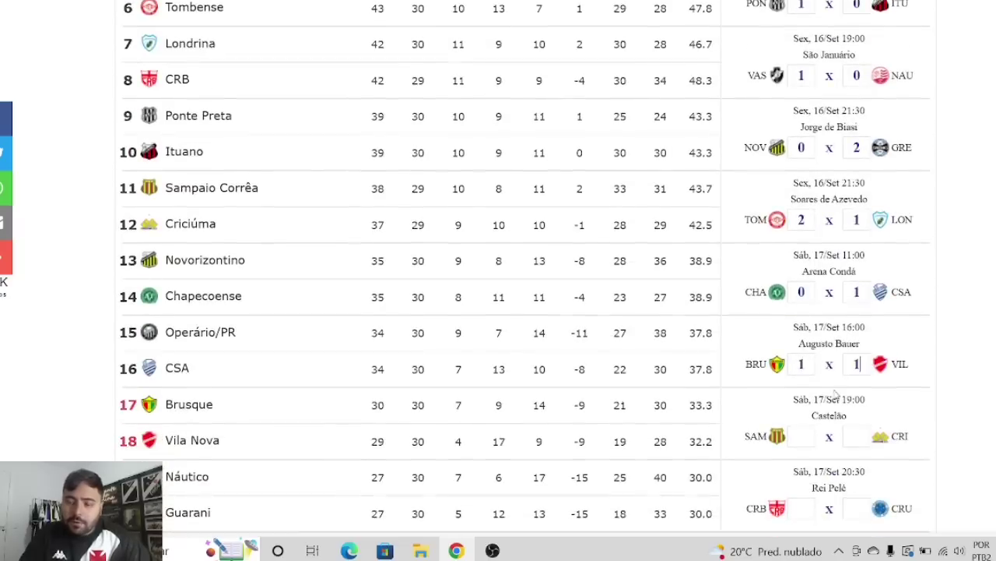
Step: Complete round 30 with the scores Sampaio Corrêa 1–0 Criciúma and CRB 0–1 Cruzeiro
{"action": "type", "text": "1"}
{"action": "left_click", "coordinate": [854, 437]}
{"action": "type", "text": "0"}
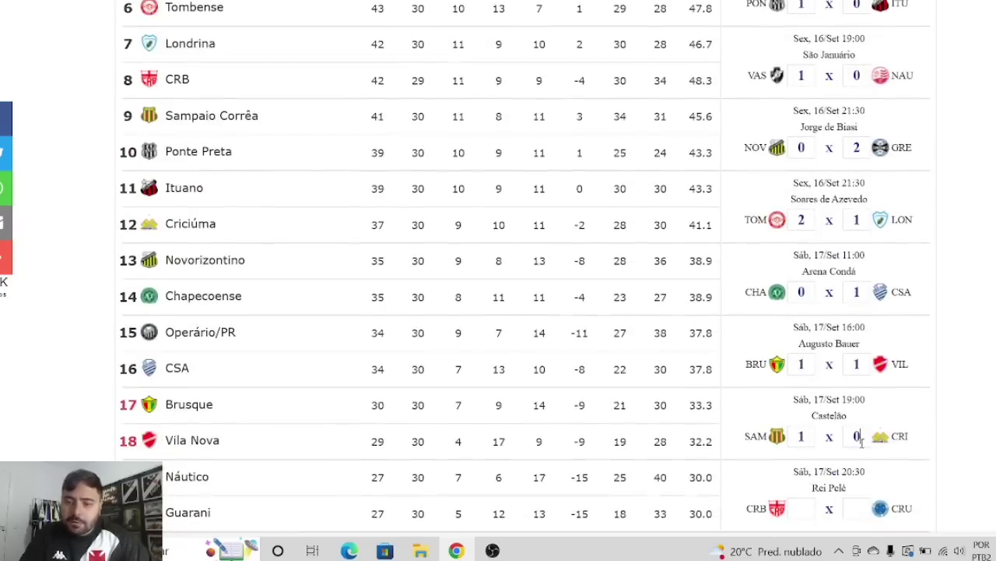
{"action": "left_click", "coordinate": [802, 508]}
{"action": "type", "text": "0"}
{"action": "left_click", "coordinate": [856, 509]}
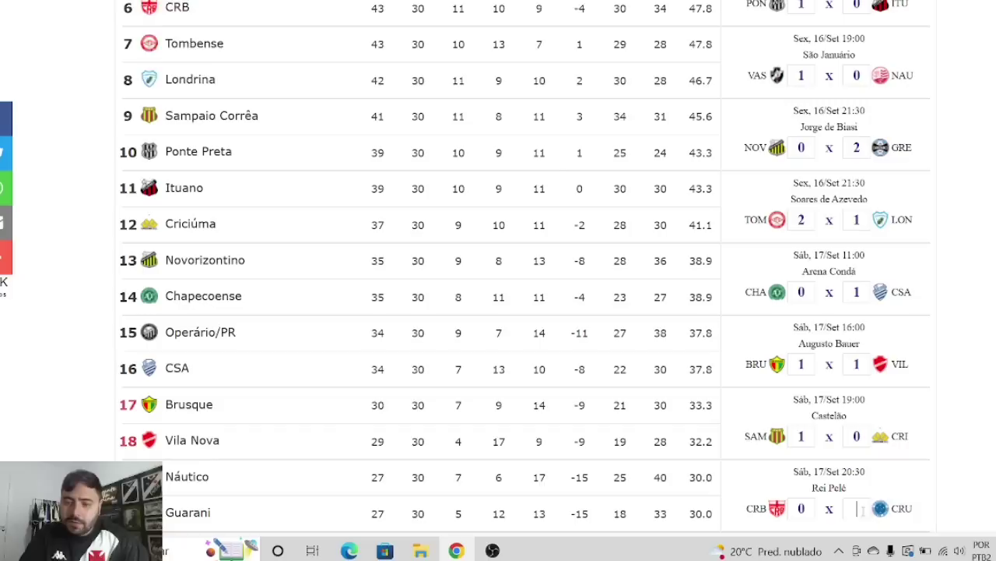
{"action": "type", "text": "1"}
{"action": "scroll", "coordinate": [527, 268], "scroll_direction": "down", "scroll_amount": 2}
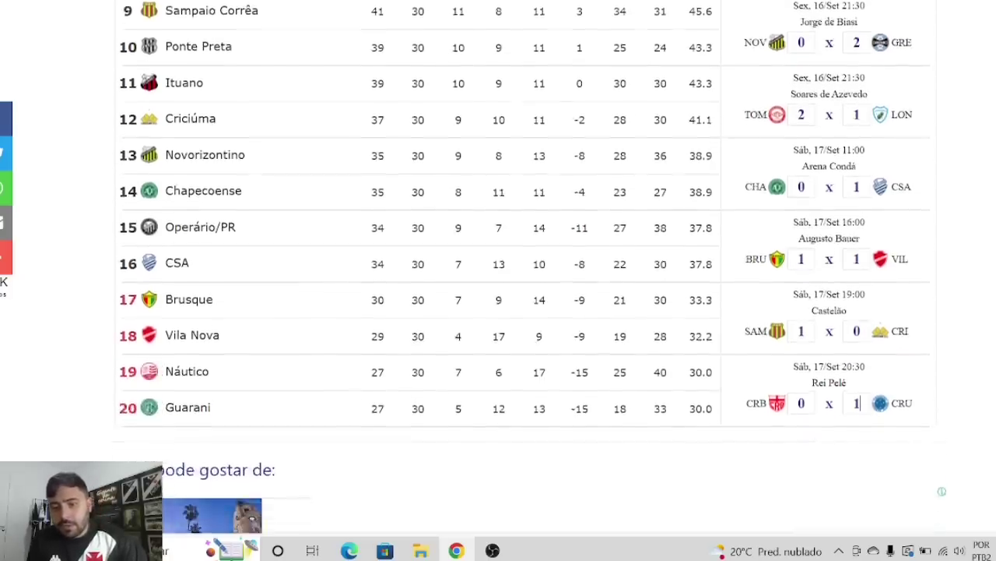
Step: Go to round 31 and enter the scores Vila Nova 1–0 CRB and Grêmio 1–0 Sport
{"action": "scroll", "coordinate": [527, 268], "scroll_direction": "up", "scroll_amount": 5}
{"action": "scroll", "coordinate": [527, 267], "scroll_direction": "up", "scroll_amount": 1}
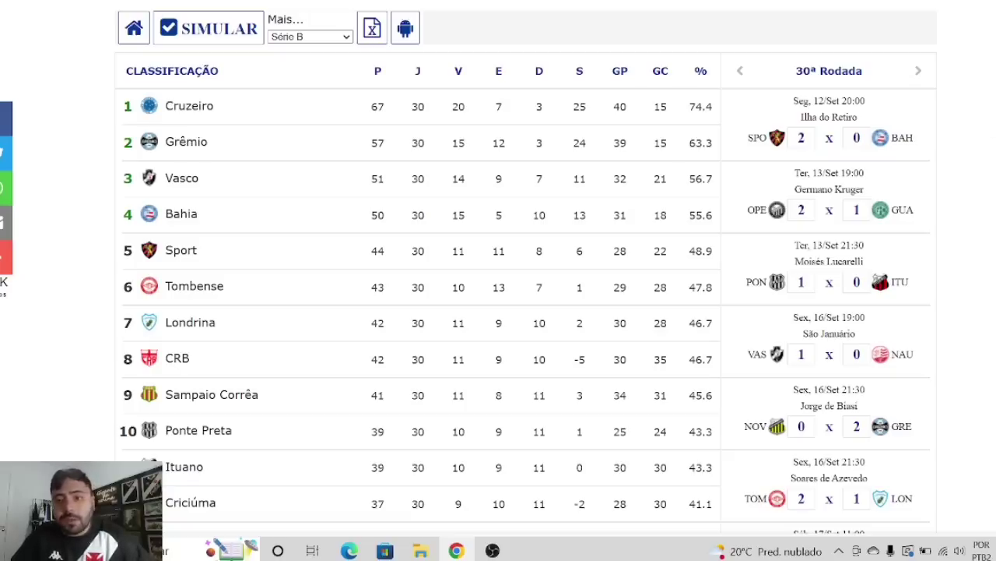
{"action": "left_click", "coordinate": [919, 71]}
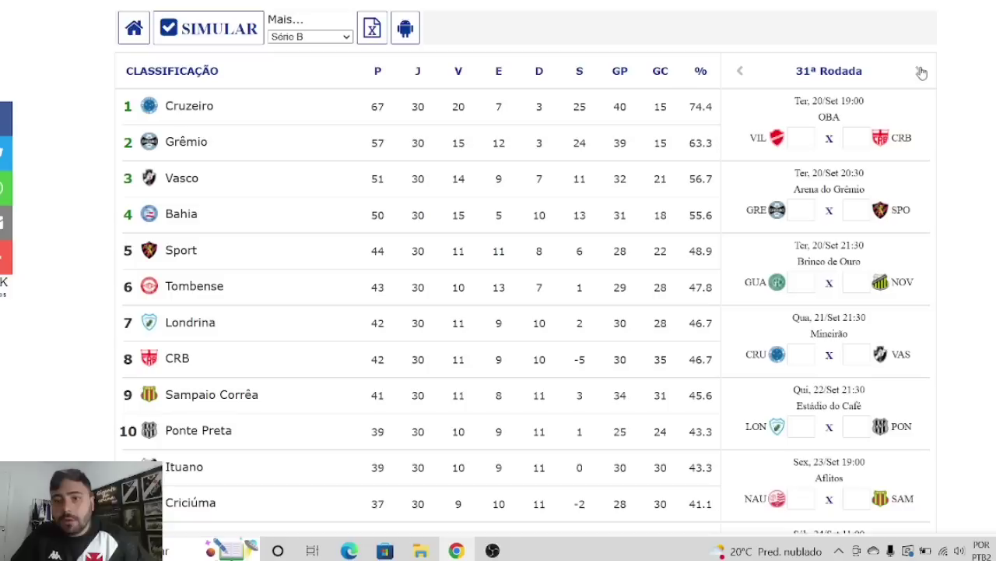
{"action": "left_click", "coordinate": [800, 140]}
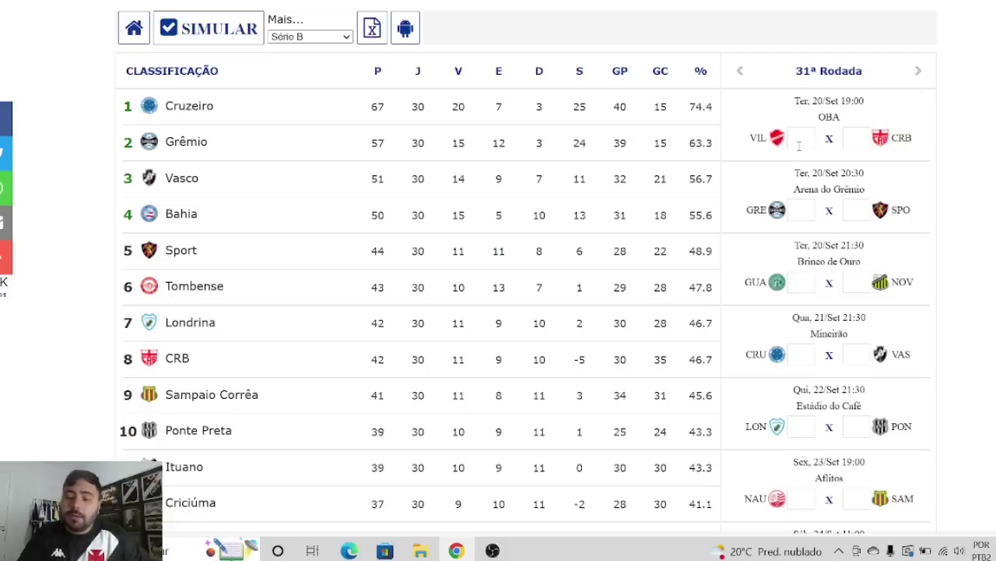
{"action": "type", "text": "1"}
{"action": "left_click", "coordinate": [857, 140]}
{"action": "type", "text": "0"}
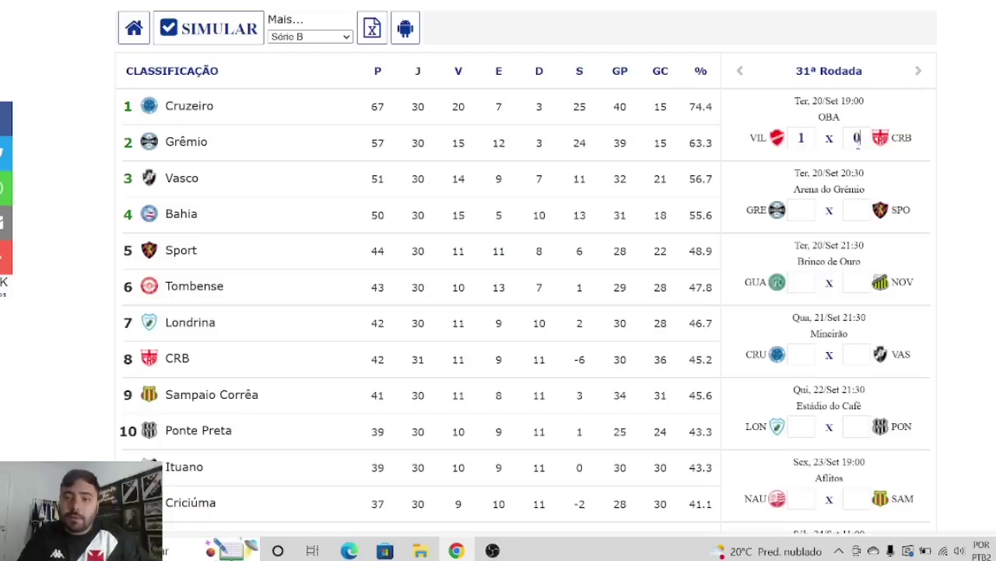
{"action": "left_click", "coordinate": [812, 212]}
{"action": "type", "text": "1"}
{"action": "left_click", "coordinate": [856, 209]}
{"action": "type", "text": "0"}
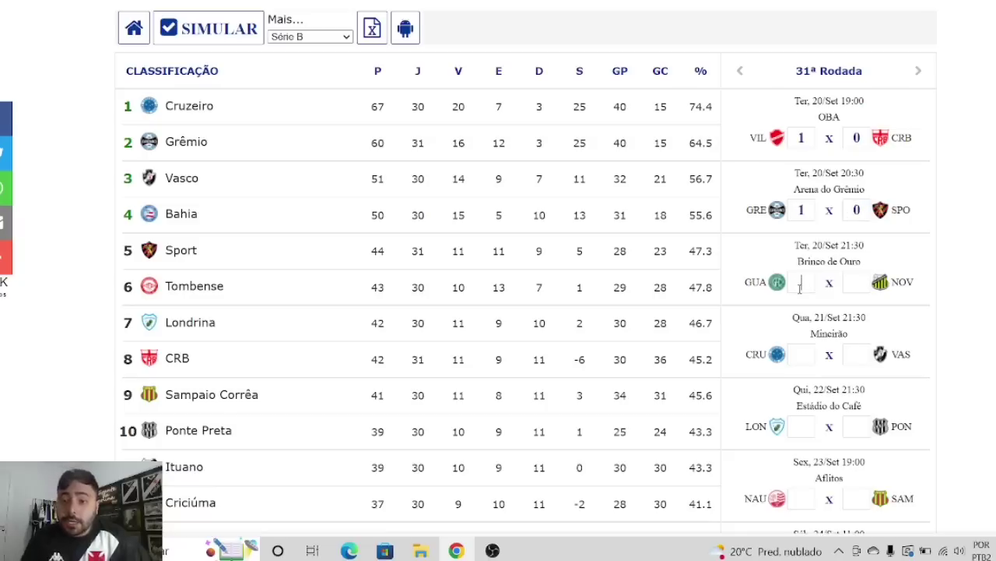
Step: Enter the round 31 scores Guarani 1–0 Novorizontino and Cruzeiro 1–0 Vasco
{"action": "type", "text": "1"}
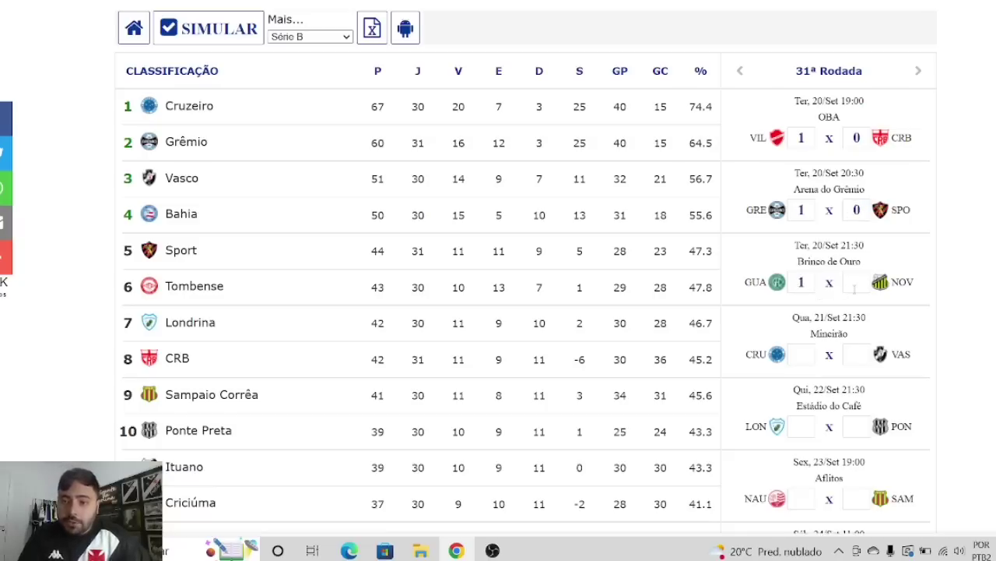
{"action": "type", "text": "0"}
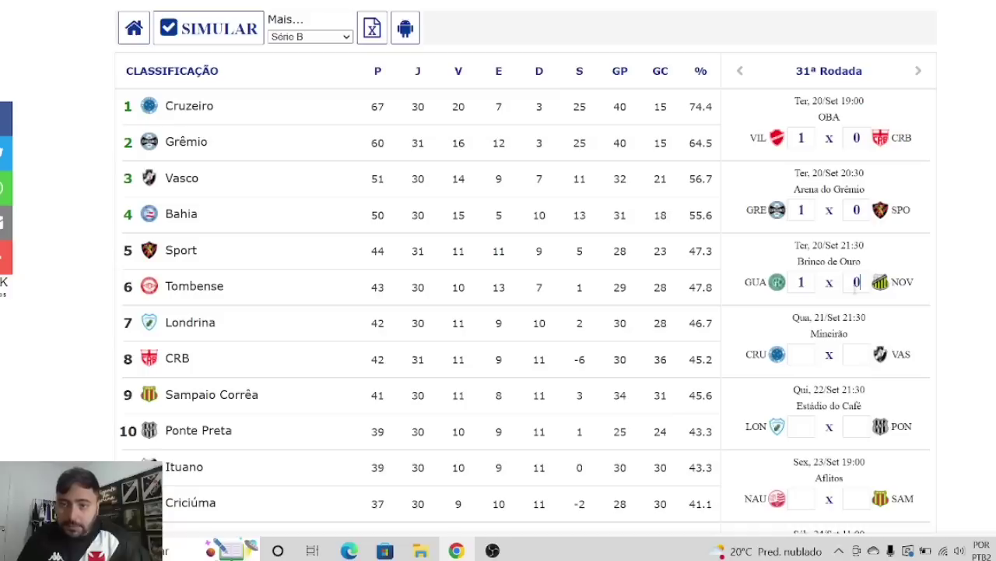
{"action": "type", "text": "1"}
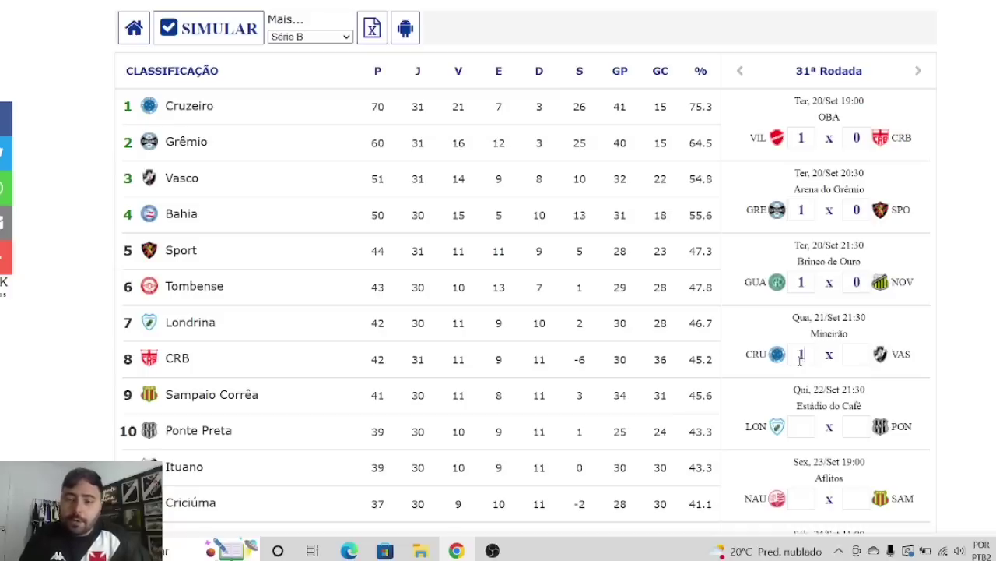
{"action": "left_click", "coordinate": [857, 357]}
{"action": "type", "text": "0"}
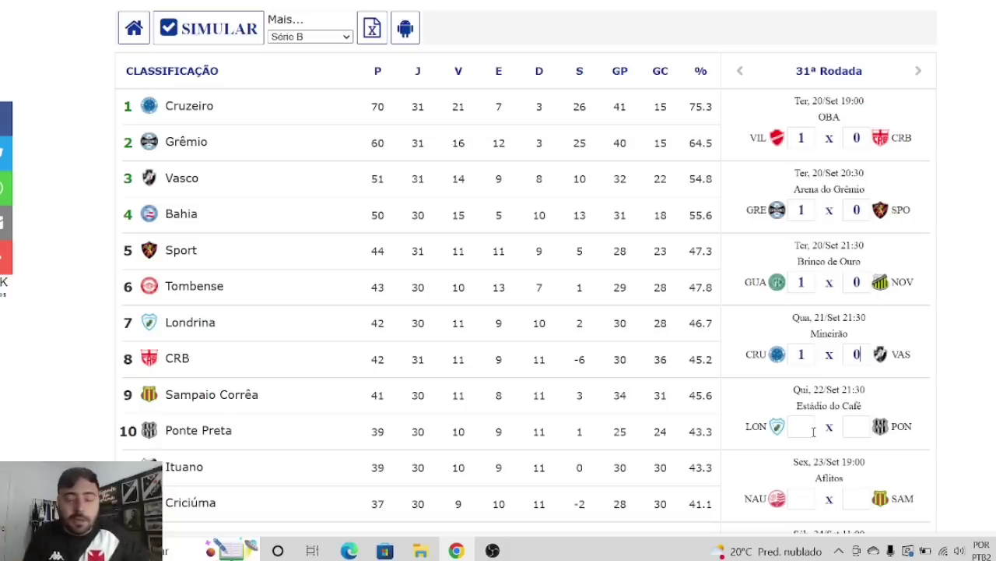
Step: Set the round 31 results to Londrina 1–0 Ponte Preta and Náutico 2–0 Sampaio Corrêa
{"action": "left_click", "coordinate": [811, 430]}
{"action": "type", "text": "1"}
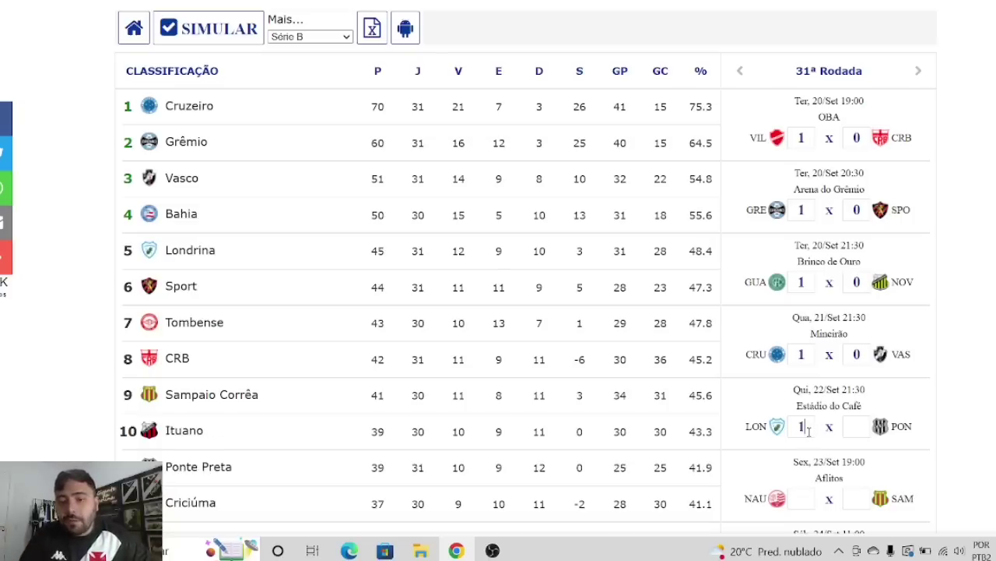
{"action": "left_click", "coordinate": [860, 427]}
{"action": "type", "text": "0"}
{"action": "left_click", "coordinate": [813, 498]}
{"action": "type", "text": "2"}
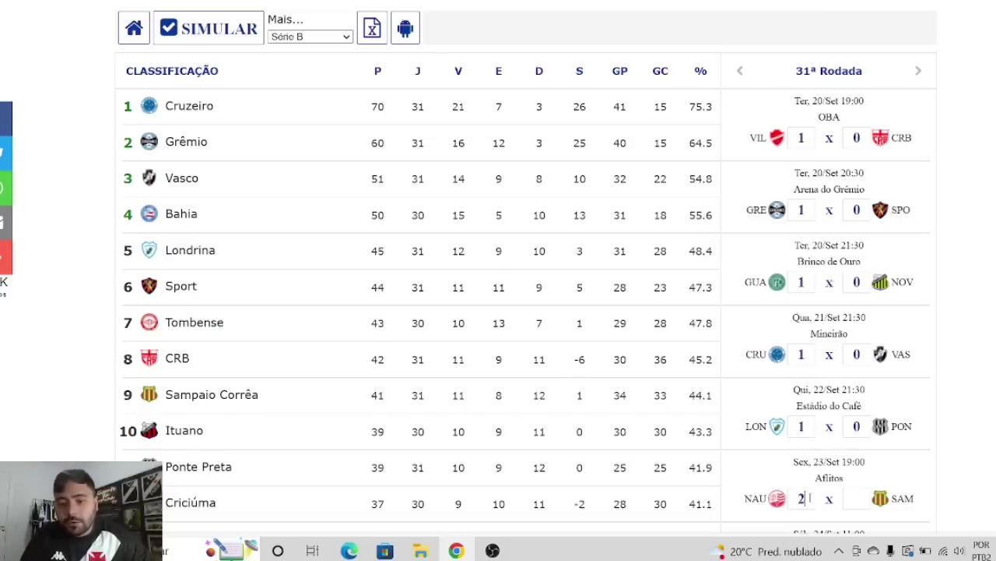
{"action": "left_click", "coordinate": [861, 498]}
{"action": "type", "text": "0"}
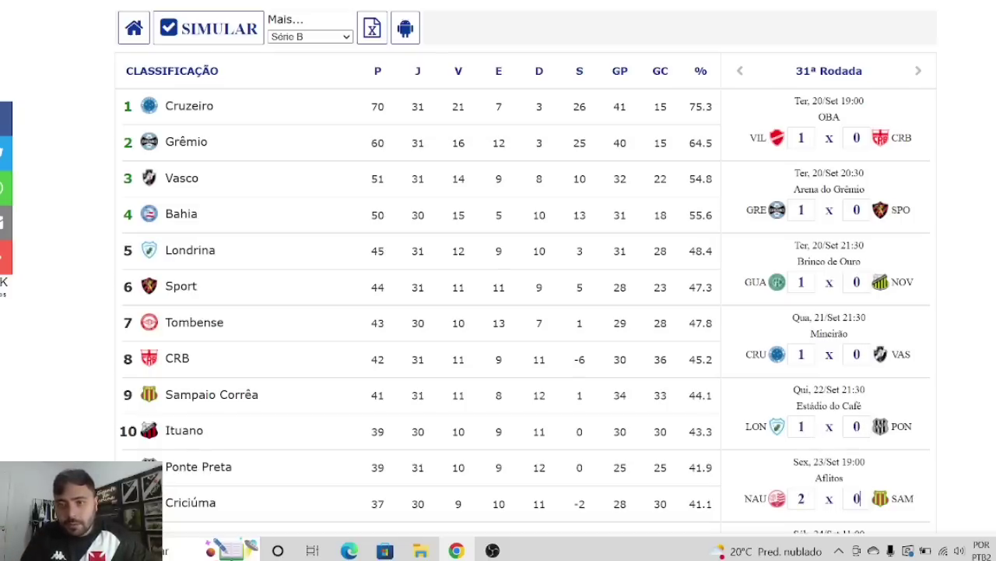
Step: Enter the round 31 scores Ituano 1–0 Brusque and Bahia 2–1 Operário
{"action": "scroll", "coordinate": [857, 498], "scroll_direction": "down", "scroll_amount": 3}
{"action": "left_click", "coordinate": [808, 320]}
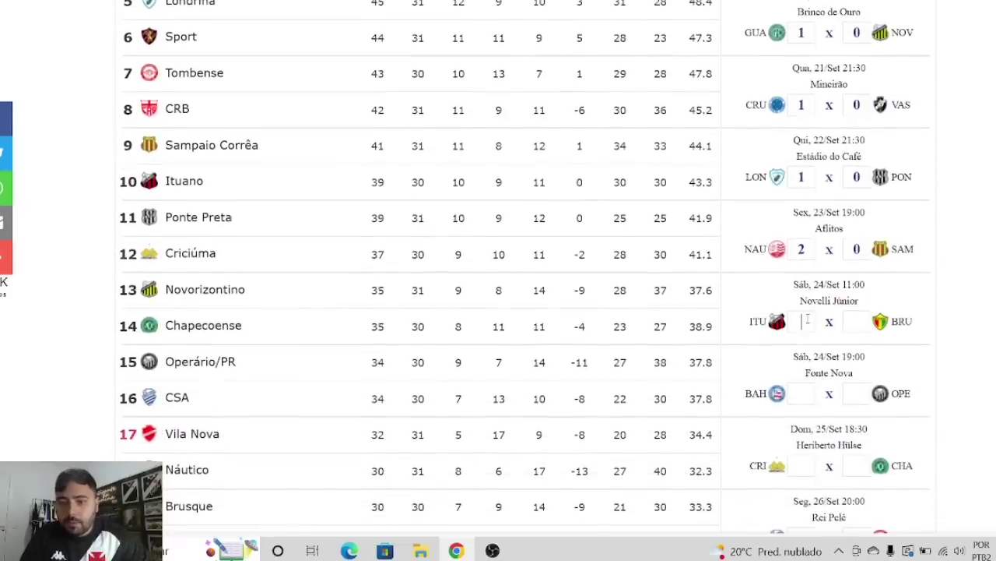
{"action": "type", "text": "1"}
{"action": "left_click", "coordinate": [857, 321]}
{"action": "type", "text": "0"}
{"action": "left_click", "coordinate": [806, 393]}
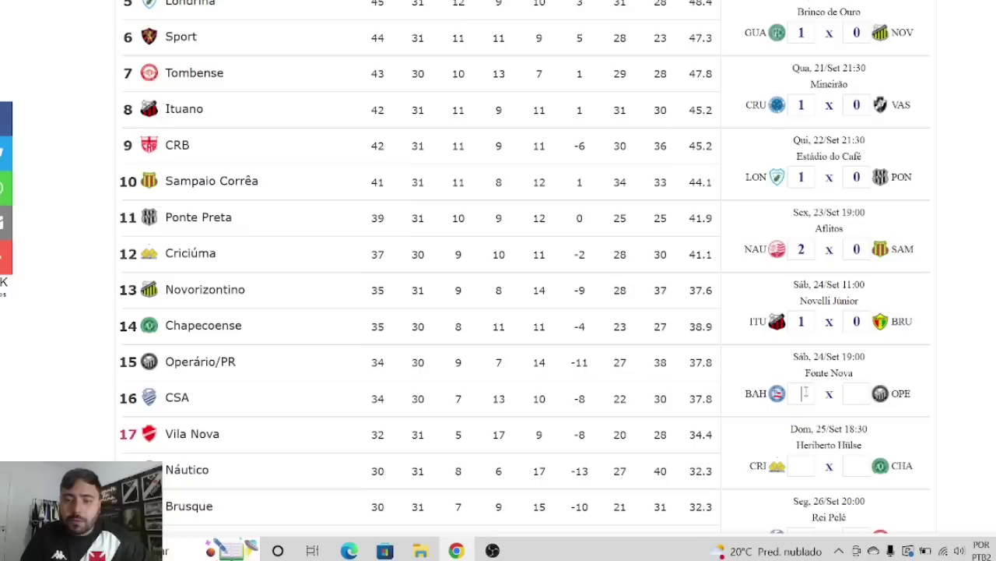
{"action": "type", "text": "2"}
{"action": "left_click", "coordinate": [855, 393]}
{"action": "type", "text": "1"}
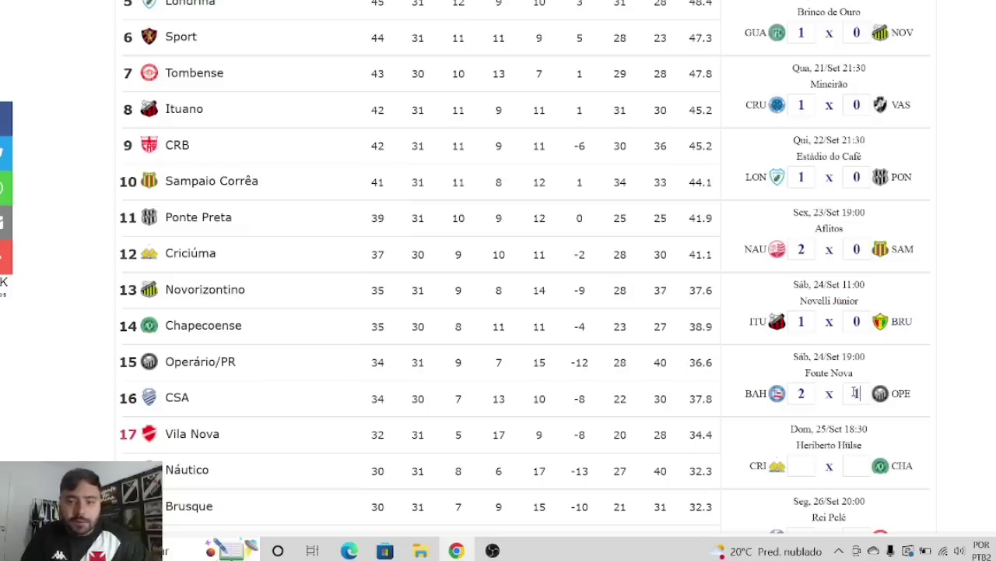
Step: Complete round 31 with the scores Criciúma 2–0 Chapecoense and CSA 2–0 Tombense
{"action": "left_click", "coordinate": [811, 462]}
{"action": "type", "text": "2"}
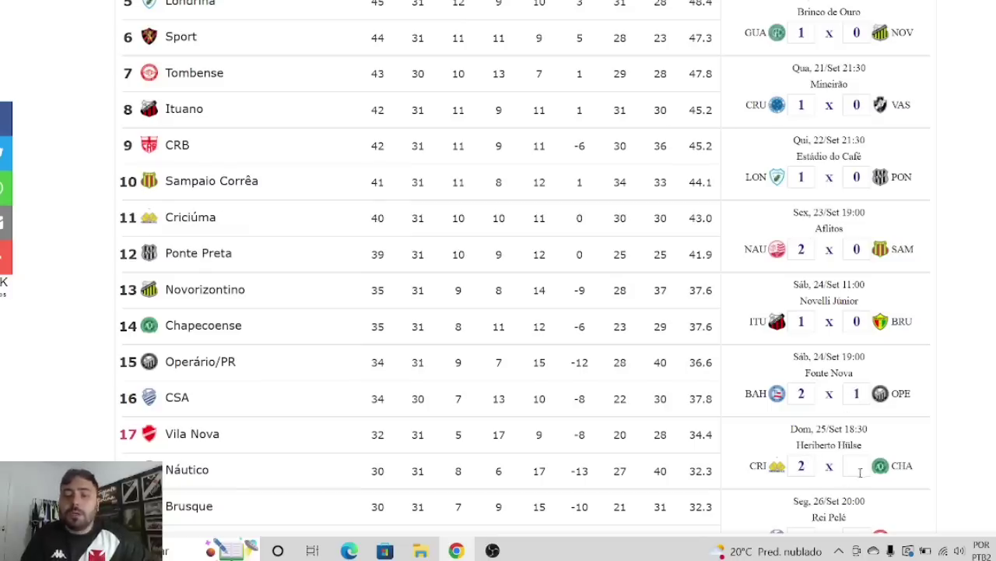
{"action": "left_click", "coordinate": [856, 465]}
{"action": "type", "text": "0"}
{"action": "scroll", "coordinate": [860, 466], "scroll_direction": "down", "scroll_amount": 2}
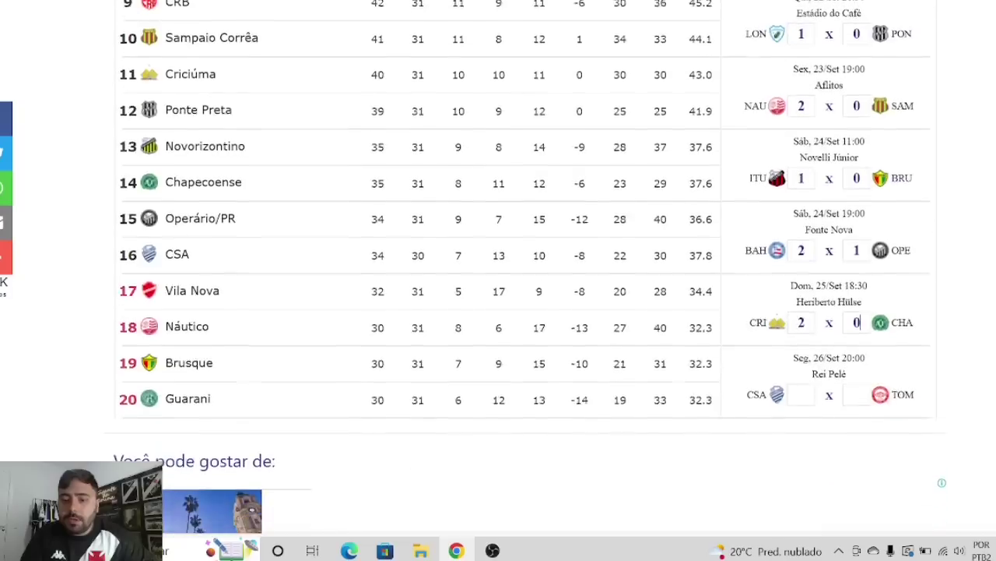
{"action": "left_click", "coordinate": [805, 391]}
{"action": "type", "text": "2"}
{"action": "left_click", "coordinate": [856, 390]}
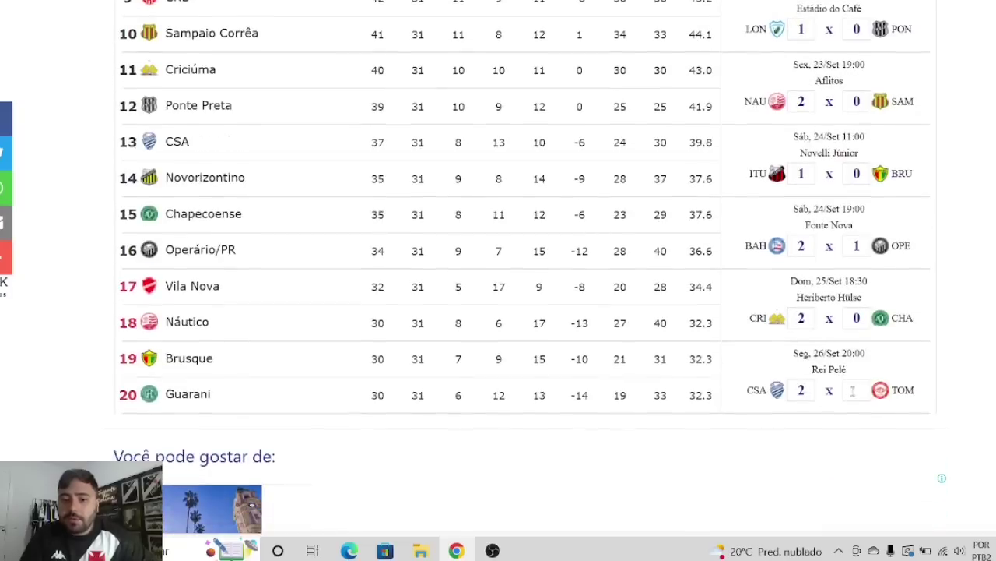
{"action": "type", "text": "0"}
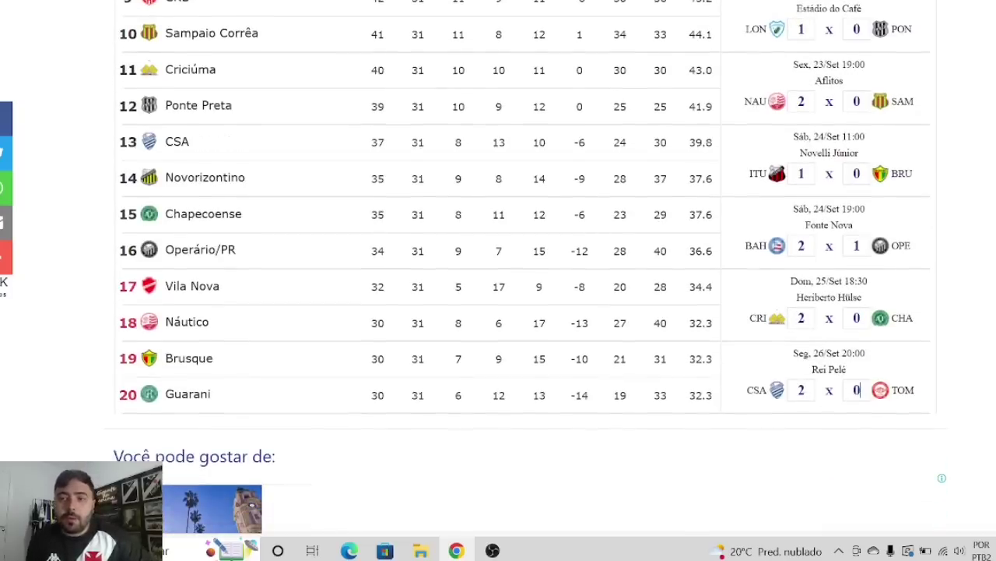
Step: Advance to round 32 and enter the scores Ponte Preta 1–0 Cruzeiro and Tombense 1–0 Novorizontino
{"action": "scroll", "coordinate": [498, 264], "scroll_direction": "up", "scroll_amount": 5}
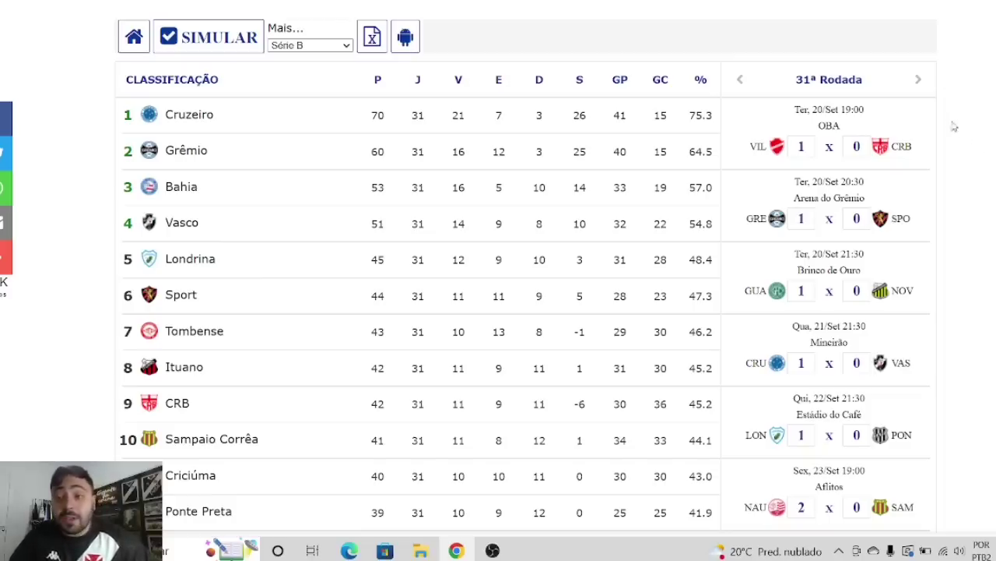
{"action": "left_click", "coordinate": [919, 84]}
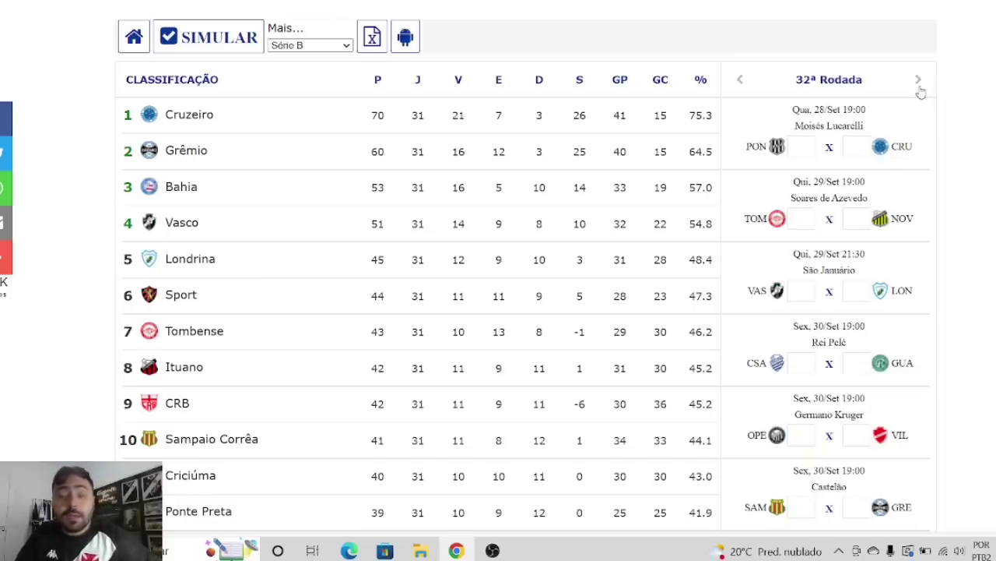
{"action": "left_click", "coordinate": [800, 148]}
{"action": "type", "text": "1"}
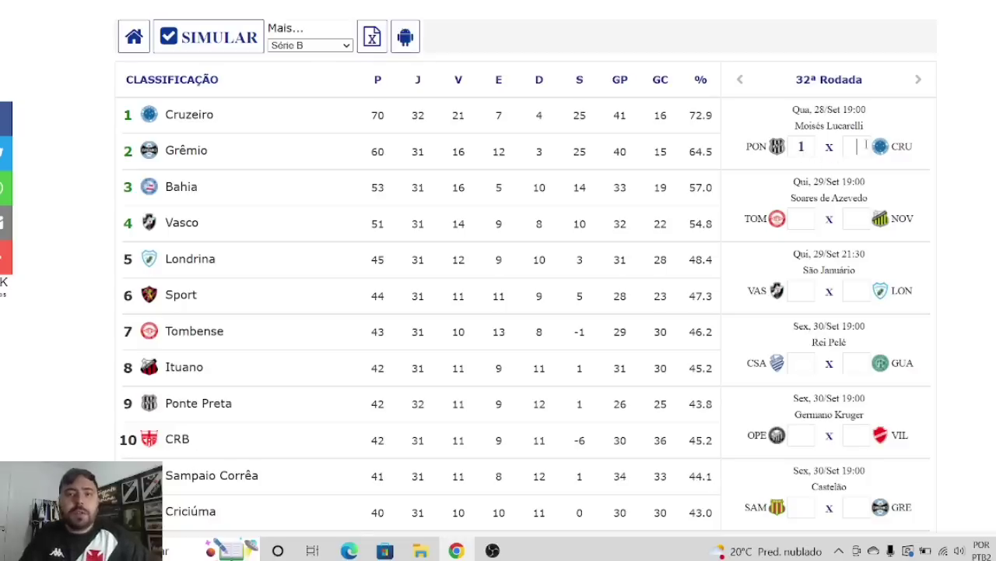
{"action": "left_click", "coordinate": [865, 145]}
{"action": "type", "text": "0"}
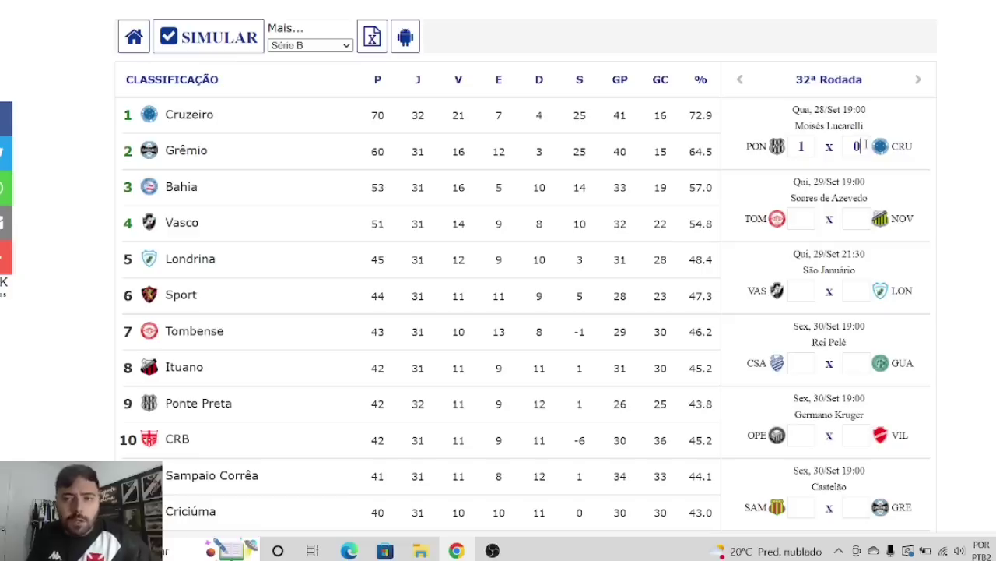
{"action": "left_click", "coordinate": [790, 218]}
{"action": "type", "text": "1"}
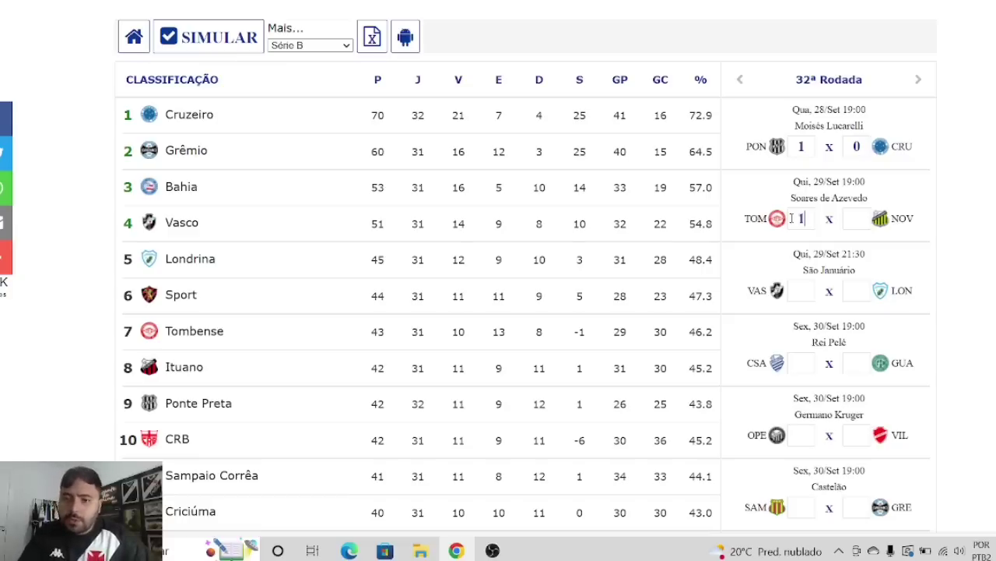
{"action": "left_click", "coordinate": [857, 220]}
{"action": "type", "text": "0"}
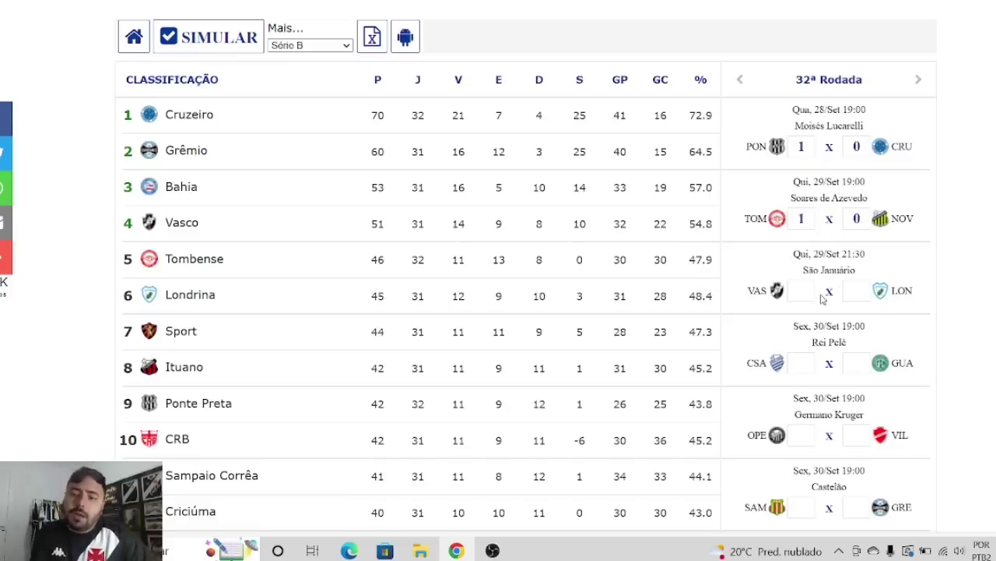
Step: Set the round 32 results to Vasco 2–0 Londrina and CSA 1–0 Guarani
{"action": "left_click", "coordinate": [807, 291]}
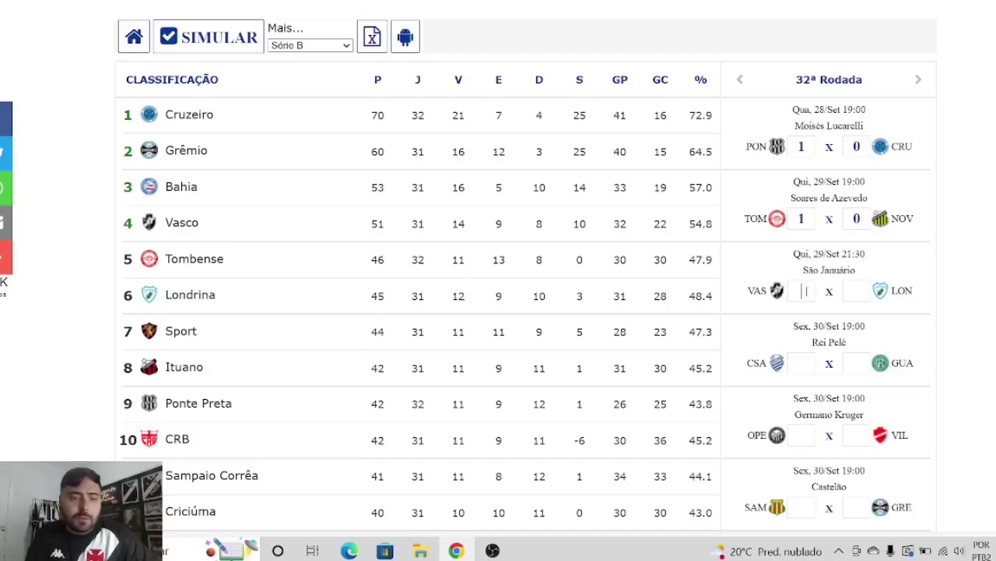
{"action": "type", "text": "2"}
{"action": "left_click", "coordinate": [858, 293]}
{"action": "type", "text": "0"}
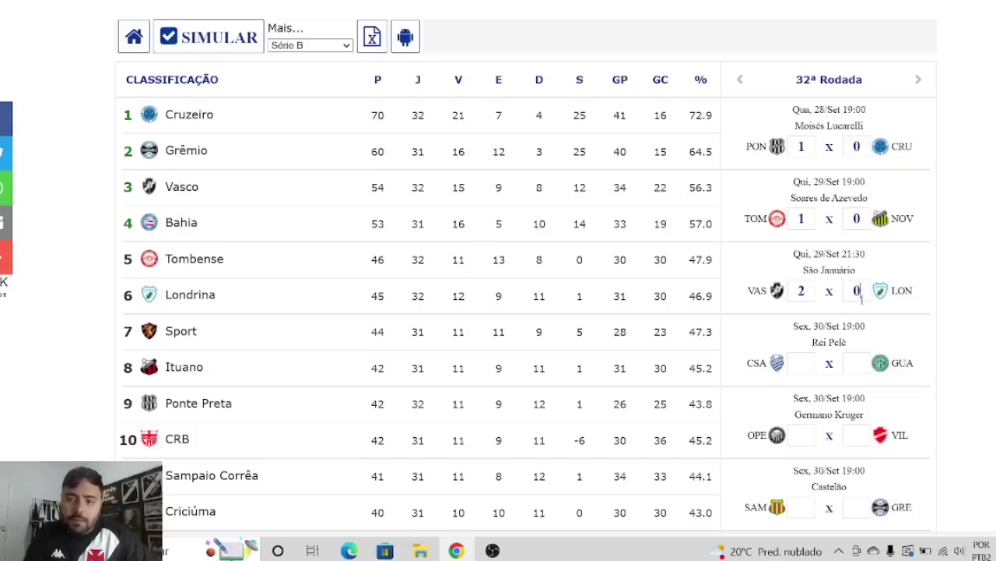
{"action": "left_click", "coordinate": [792, 362]}
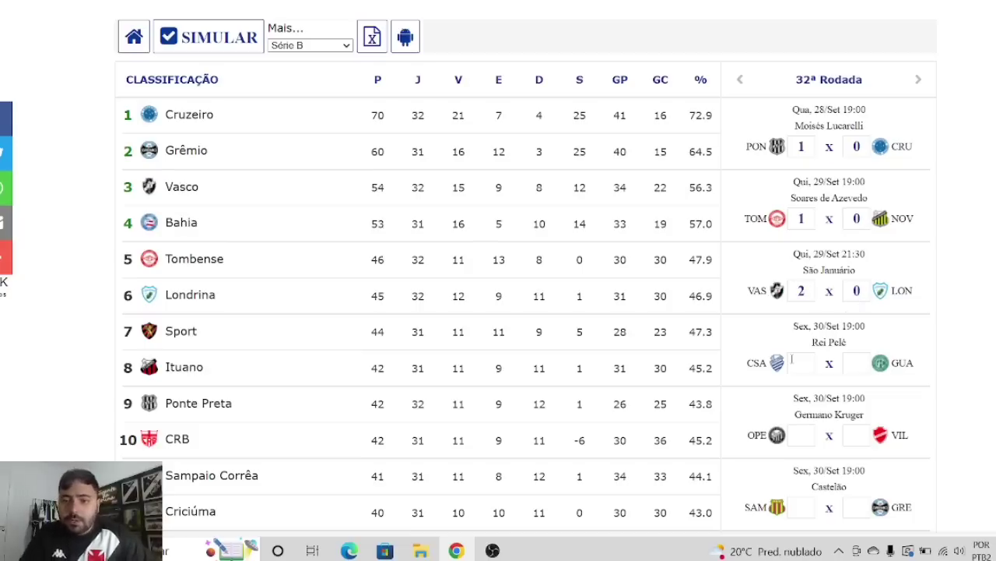
{"action": "type", "text": "1"}
{"action": "left_click", "coordinate": [858, 363]}
{"action": "type", "text": "0"}
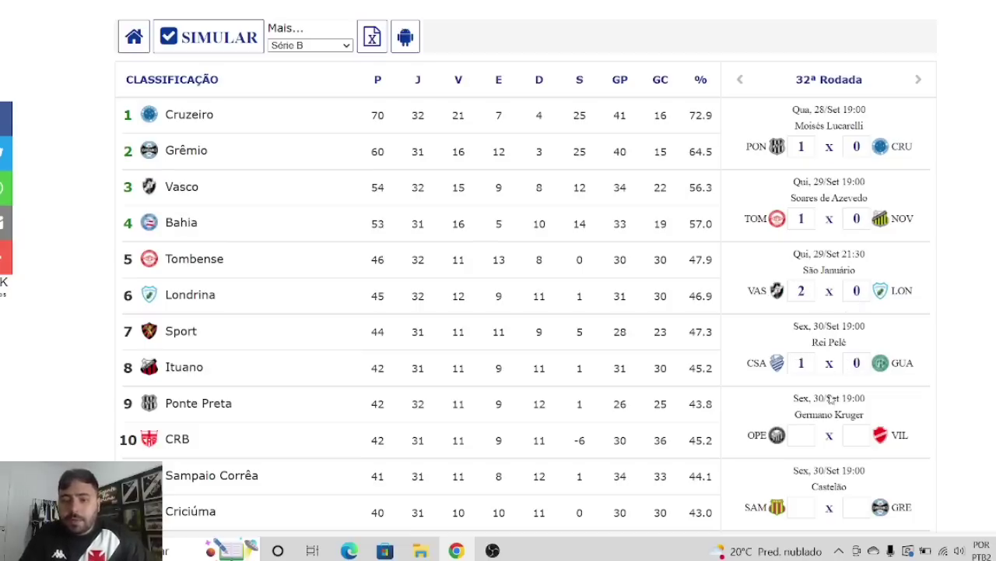
Step: Enter the round 32 scores Operário 2–0 Vila Nova and Sampaio Corrêa 0–1 Grêmio
{"action": "left_click", "coordinate": [804, 438]}
{"action": "type", "text": "2"}
{"action": "type", "text": "0"}
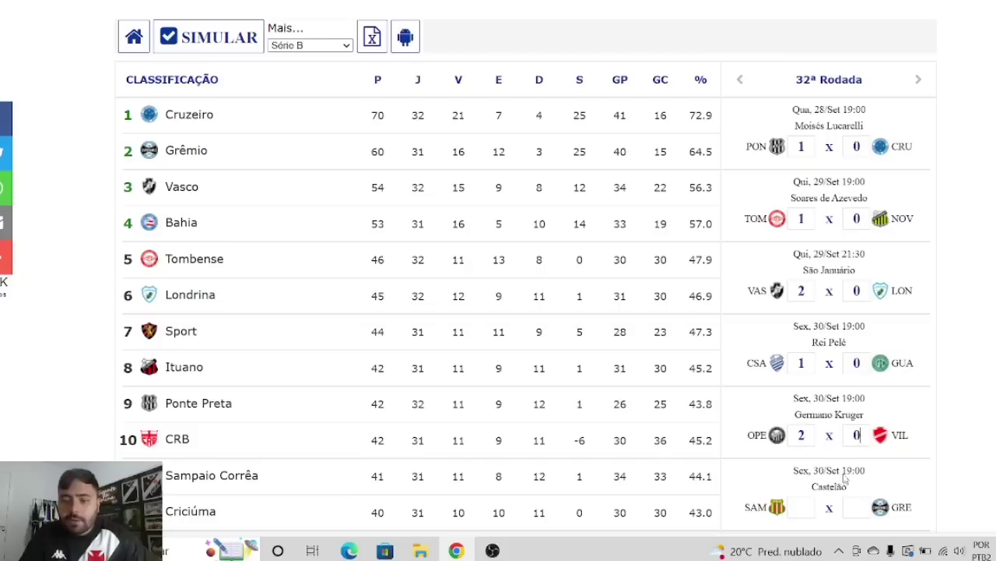
{"action": "left_click", "coordinate": [802, 507]}
{"action": "type", "text": "0"}
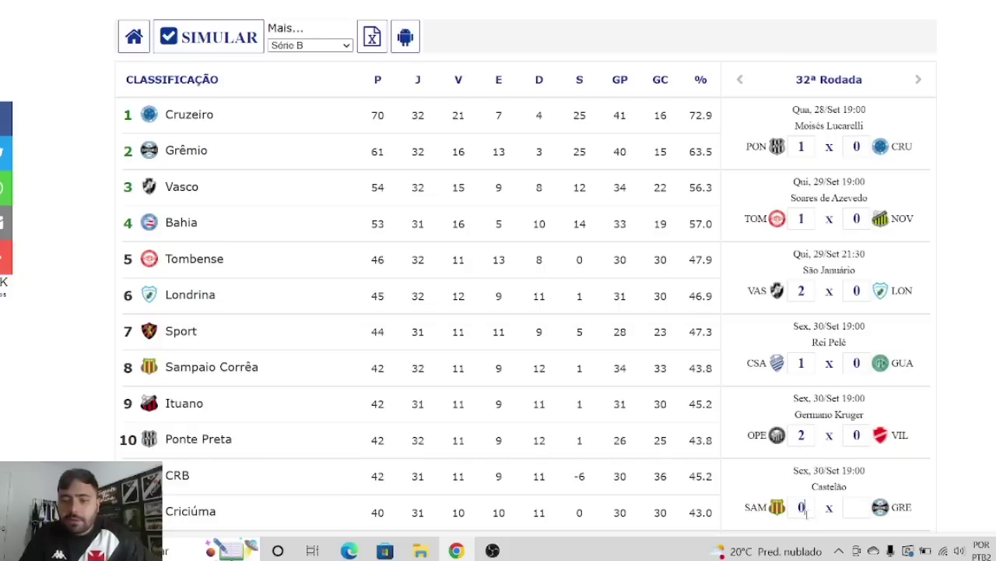
{"action": "left_click", "coordinate": [854, 507]}
{"action": "type", "text": "1"}
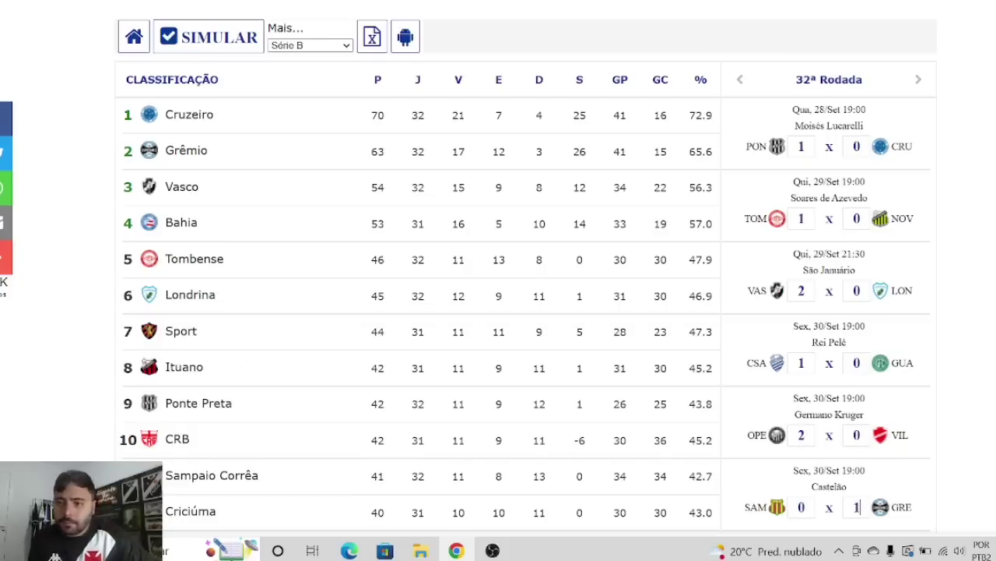
Step: Enter a 1–1 draw for the round 32 match between Chapecoense and Bahia
{"action": "scroll", "coordinate": [856, 507], "scroll_direction": "down", "scroll_amount": 5}
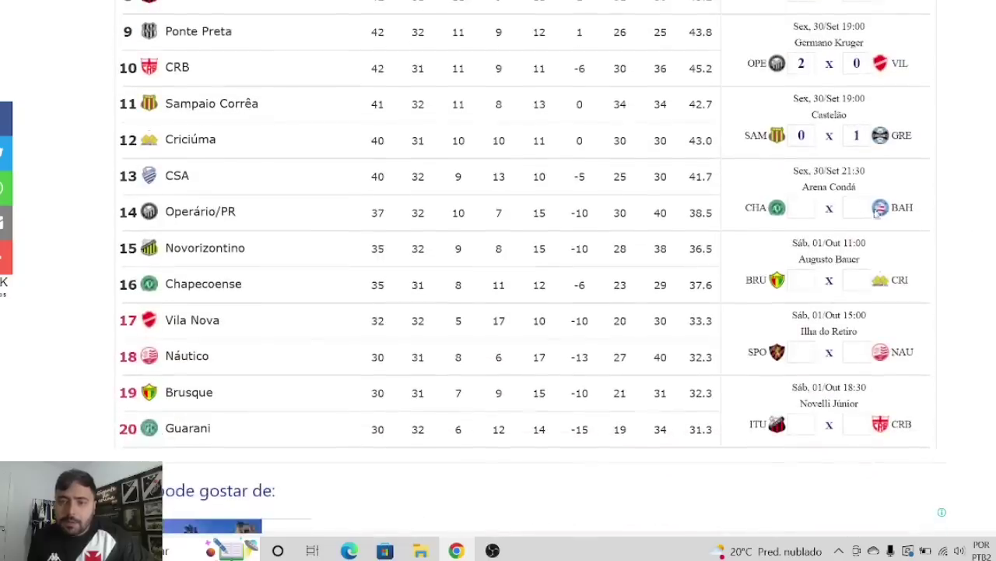
{"action": "left_click", "coordinate": [807, 206]}
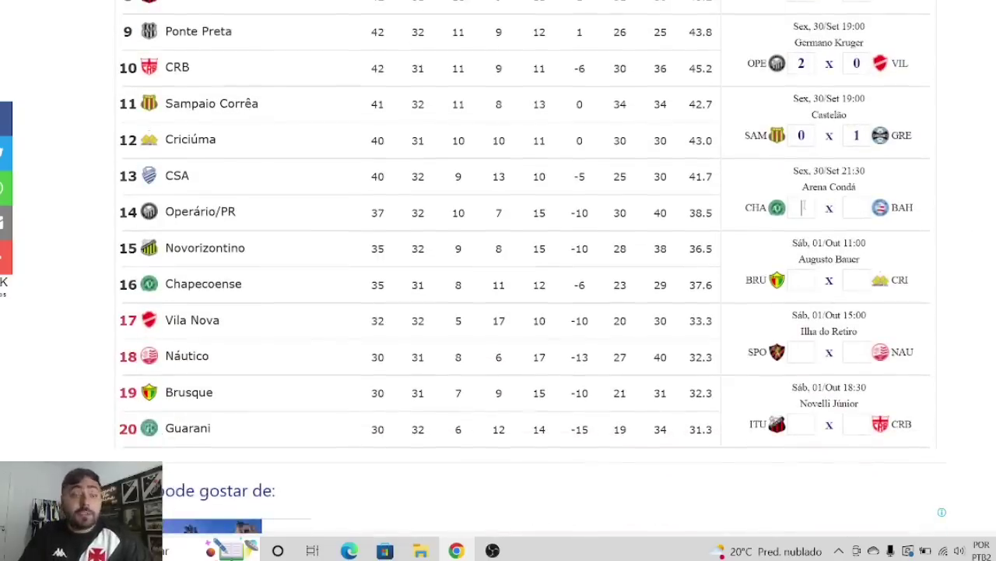
{"action": "type", "text": "1"}
{"action": "left_click", "coordinate": [856, 207]}
{"action": "type", "text": "1"}
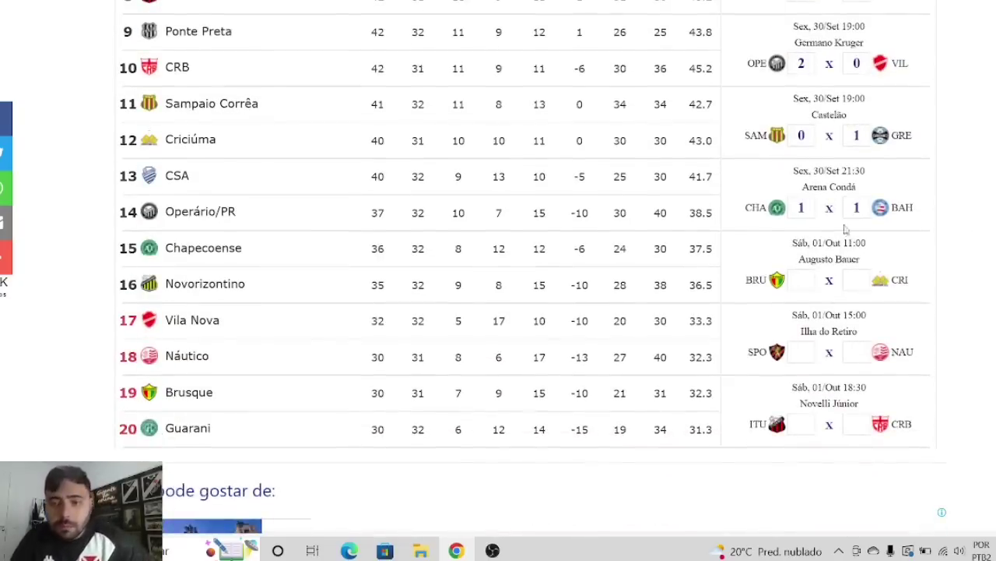
Step: Enter a 1–0 score for Brusque against Criciúma in round 32
{"action": "left_click", "coordinate": [805, 280]}
{"action": "type", "text": "1"}
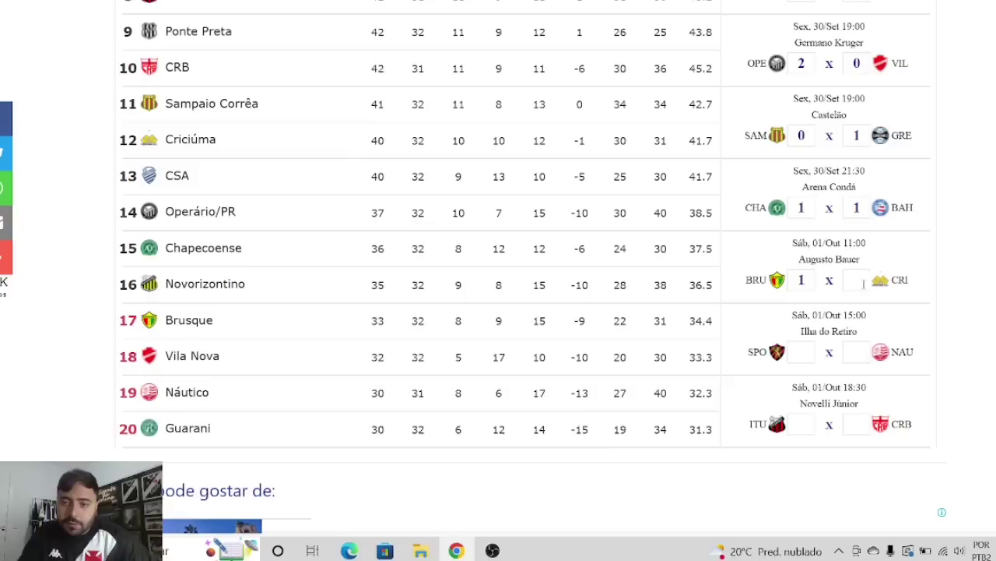
{"action": "type", "text": "0"}
{"action": "key", "text": "BackSpace"}
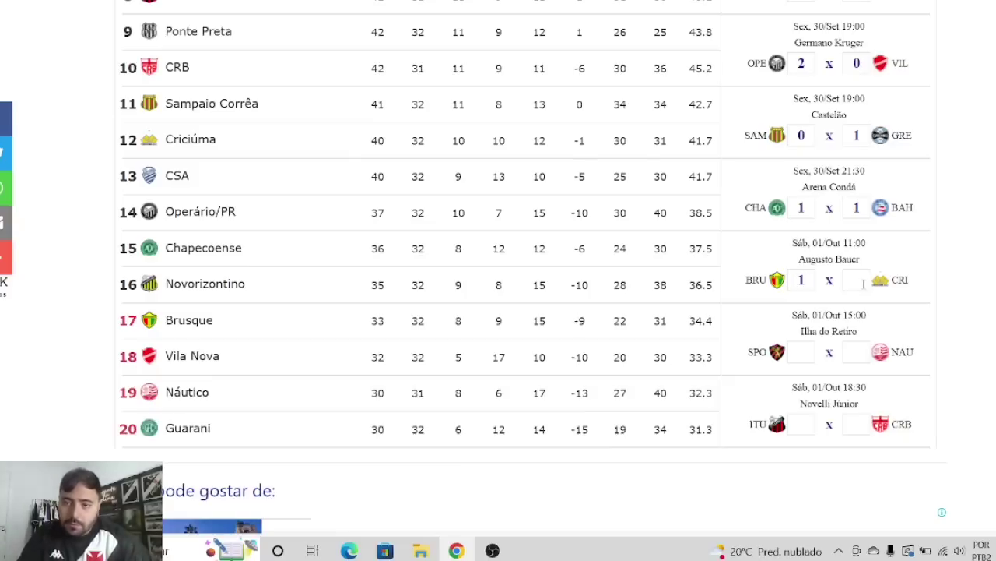
{"action": "left_click", "coordinate": [864, 283]}
{"action": "type", "text": "0"}
Step: Set the last two round 32 results to Sport 2–0 Náutico and Ituano 1–0 CRB
{"action": "left_click", "coordinate": [810, 356]}
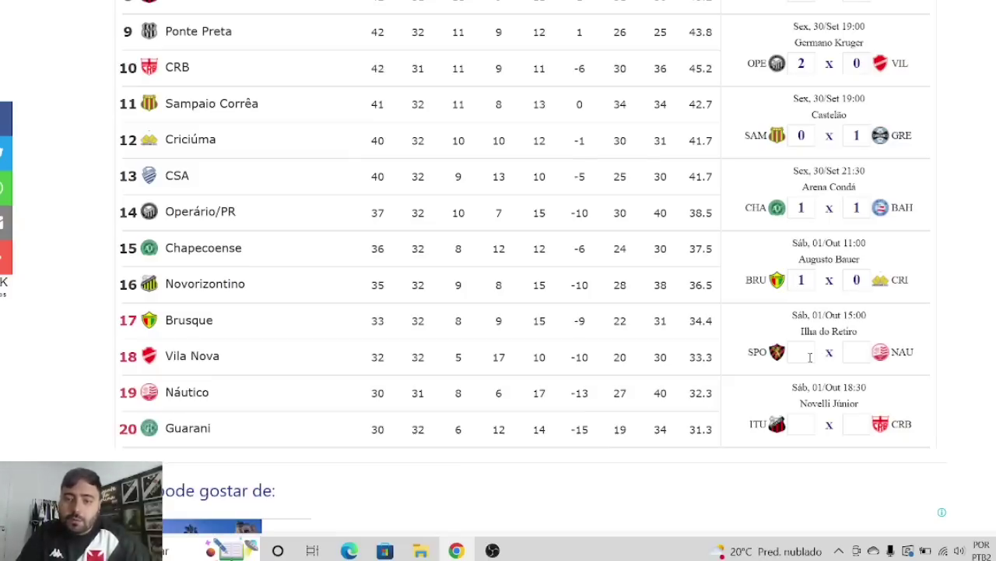
{"action": "type", "text": "2"}
{"action": "left_click", "coordinate": [859, 353]}
{"action": "type", "text": "0"}
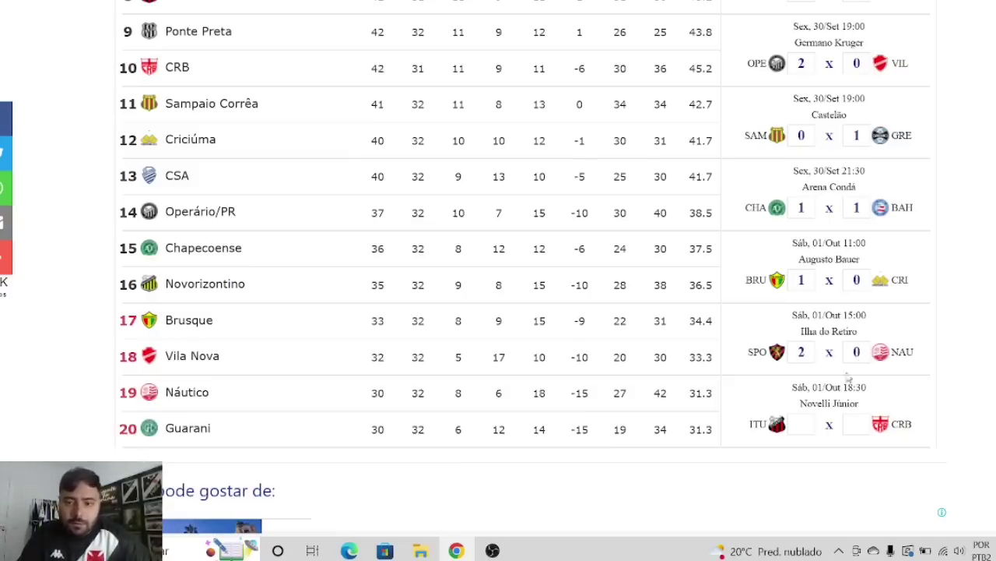
{"action": "left_click", "coordinate": [806, 420]}
{"action": "type", "text": "1"}
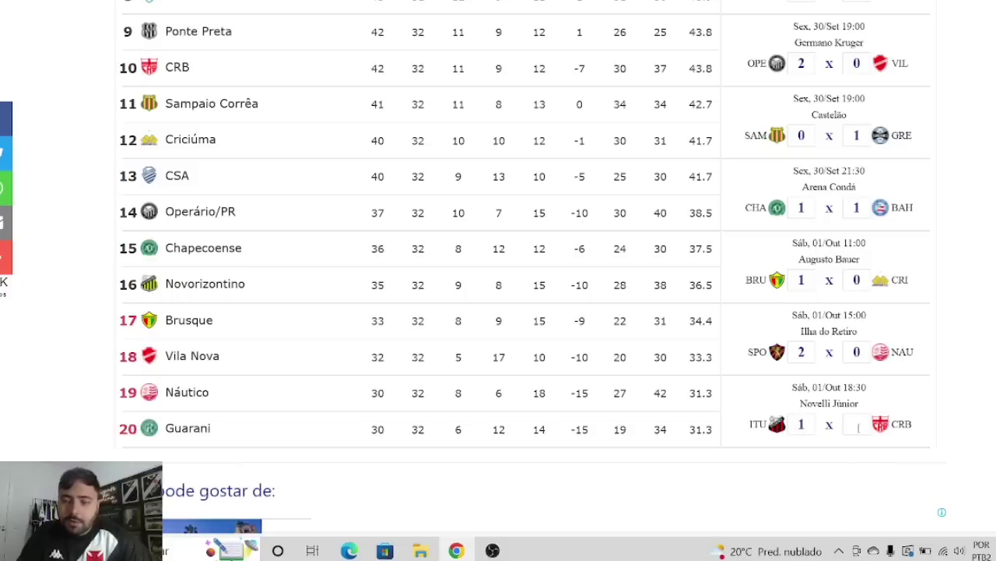
{"action": "left_click", "coordinate": [859, 425]}
{"action": "type", "text": "0"}
Step: Advance to round 33 and enter the scores Grêmio 2–0 CSA and Sampaio Corrêa 2–0 Ponte Preta
{"action": "scroll", "coordinate": [858, 425], "scroll_direction": "up", "scroll_amount": 5}
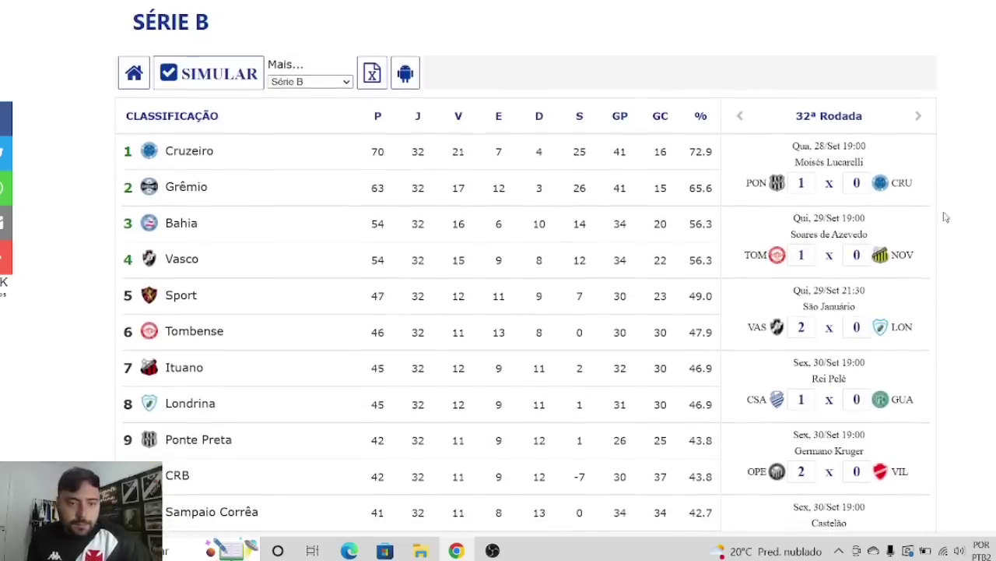
{"action": "left_click", "coordinate": [916, 122]}
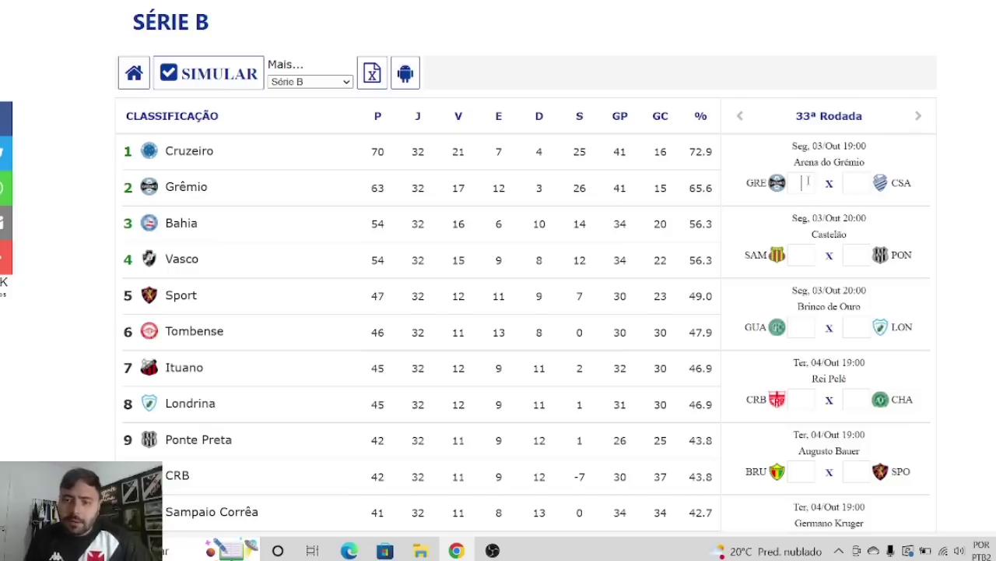
{"action": "type", "text": "2"}
{"action": "left_click", "coordinate": [859, 185]}
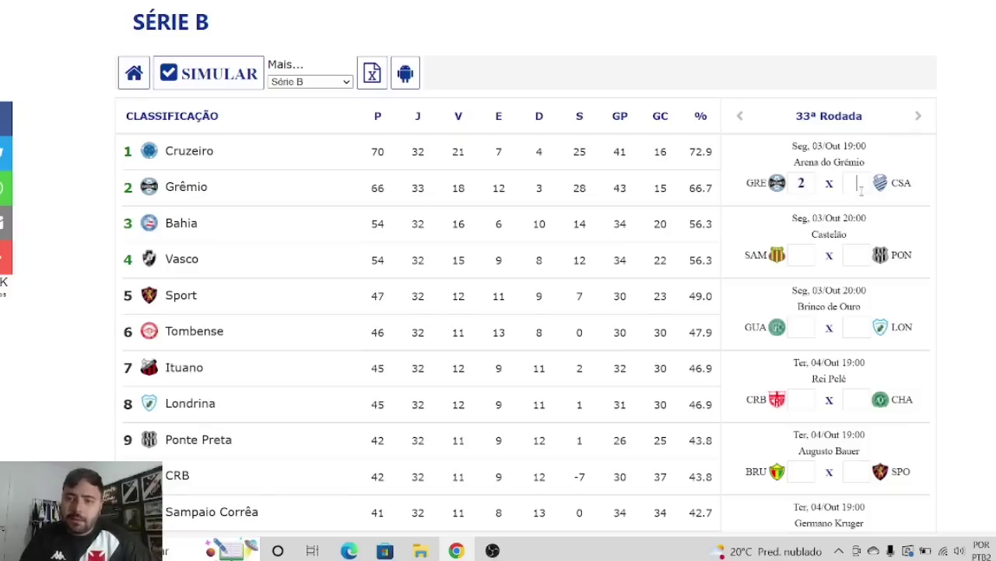
{"action": "type", "text": "0"}
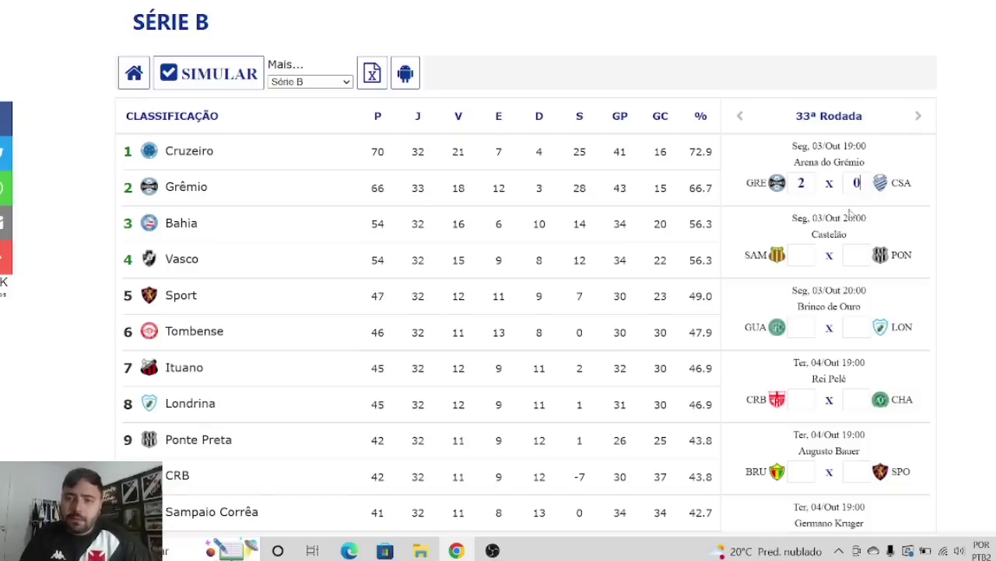
{"action": "left_click", "coordinate": [805, 254]}
{"action": "type", "text": "2"}
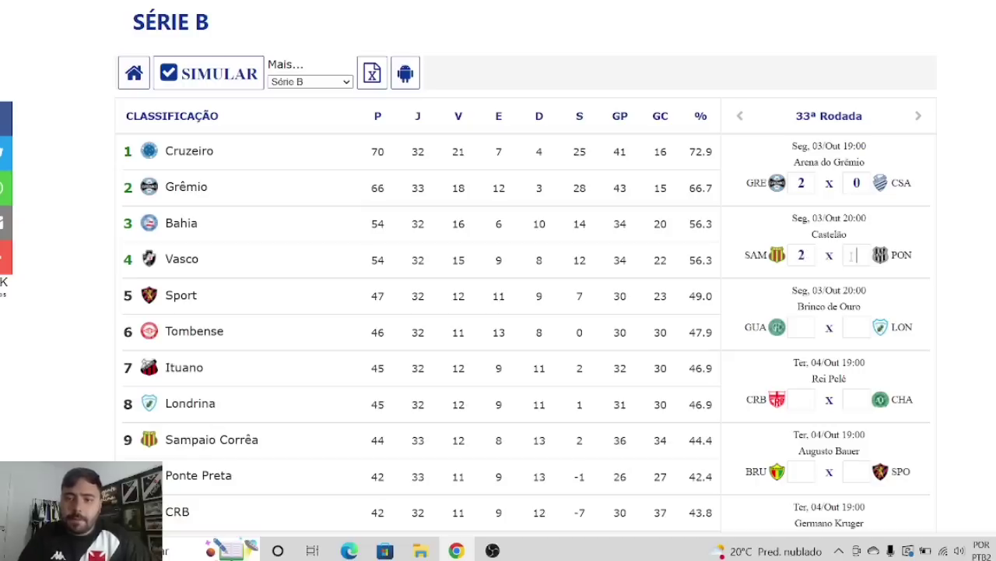
{"action": "type", "text": " x 0"}
Step: Set the round 33 results to Guarani 1–0 Londrina and CRB 2–0 Chapecoense
{"action": "left_click", "coordinate": [802, 327]}
{"action": "type", "text": "1"}
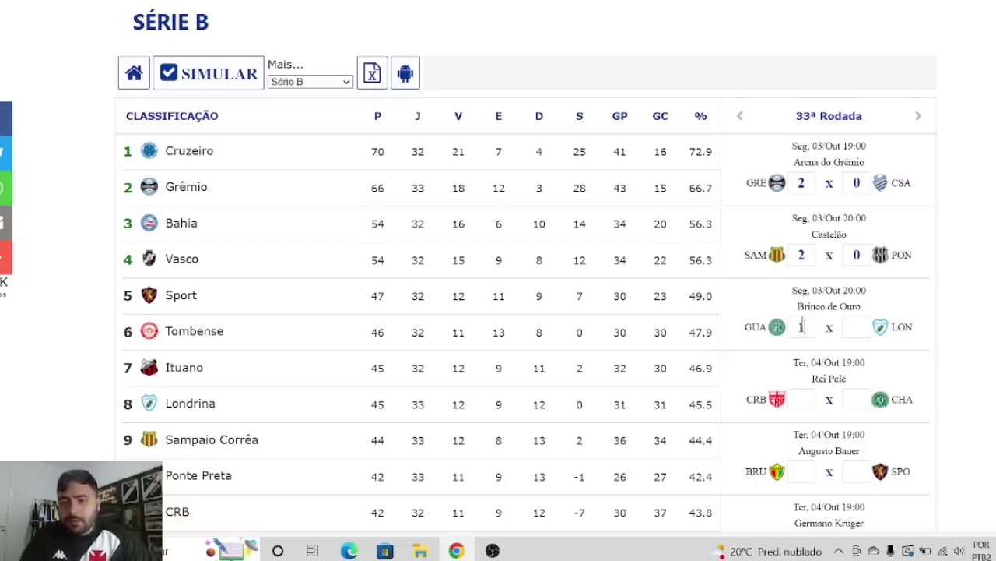
{"action": "left_click", "coordinate": [857, 326]}
{"action": "type", "text": "0"}
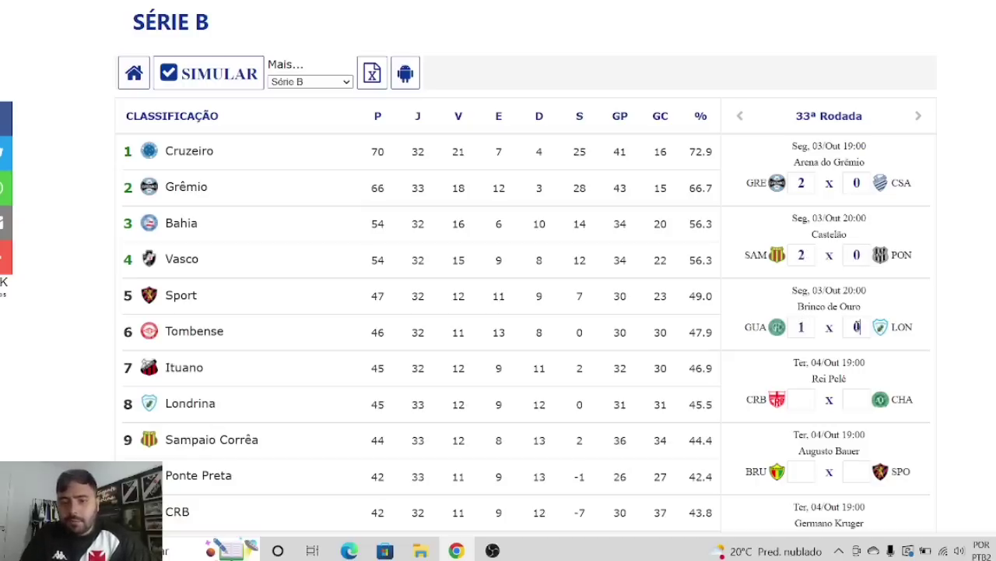
{"action": "left_click", "coordinate": [810, 397]}
{"action": "type", "text": "2"}
{"action": "left_click", "coordinate": [845, 402]}
{"action": "type", "text": "0"}
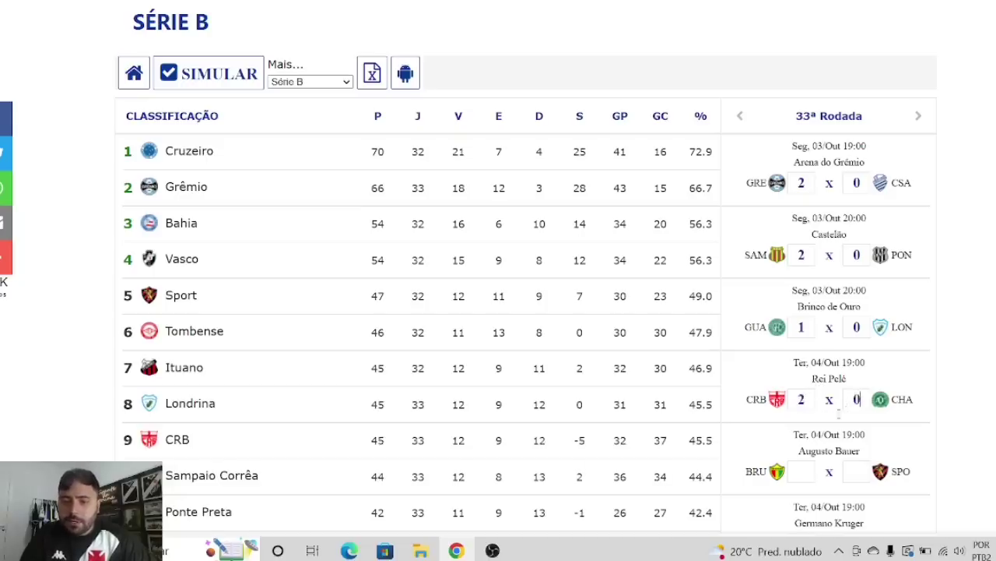
Step: Enter the round 33 scores Brusque 0–1 Sport and Operário 1–1 Vasco
{"action": "left_click", "coordinate": [802, 471]}
{"action": "type", "text": "0"}
{"action": "left_click", "coordinate": [858, 472]}
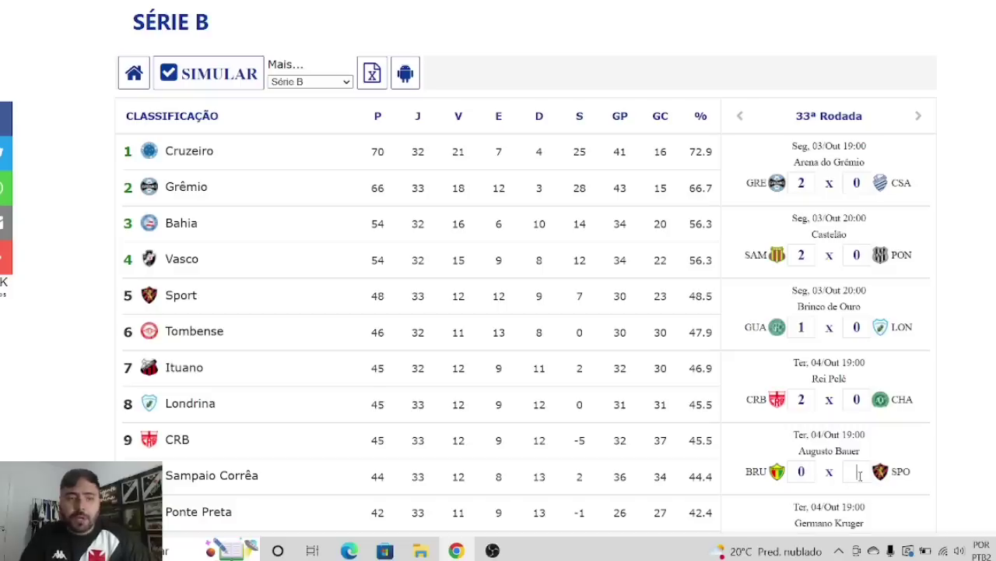
{"action": "type", "text": "1"}
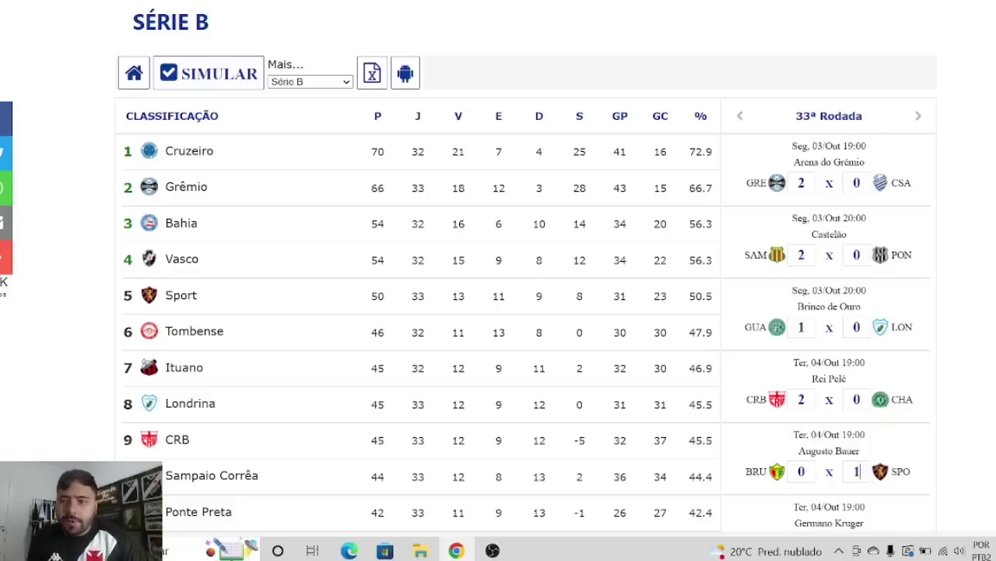
{"action": "scroll", "coordinate": [795, 303], "scroll_direction": "down", "scroll_amount": 3}
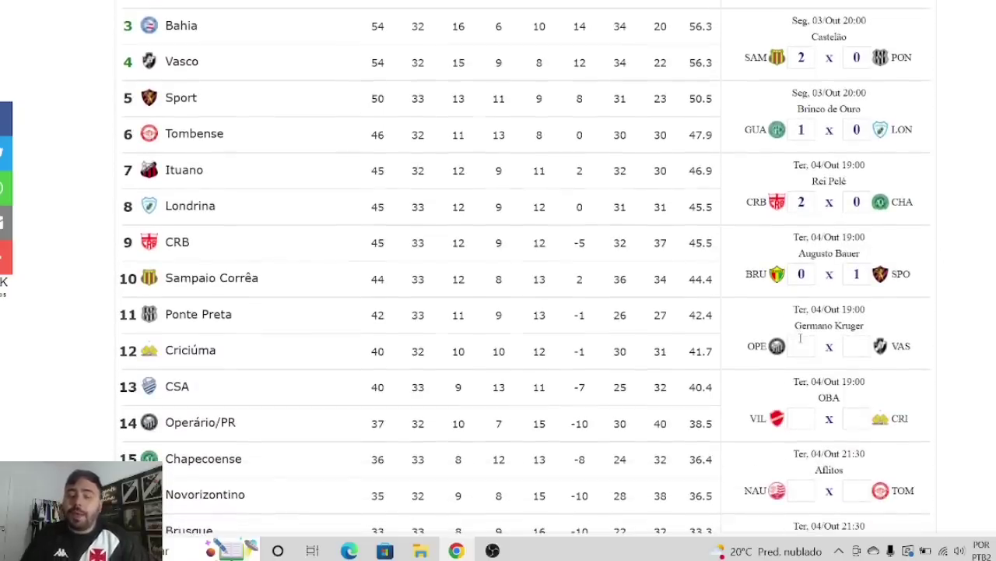
{"action": "left_click", "coordinate": [800, 342]}
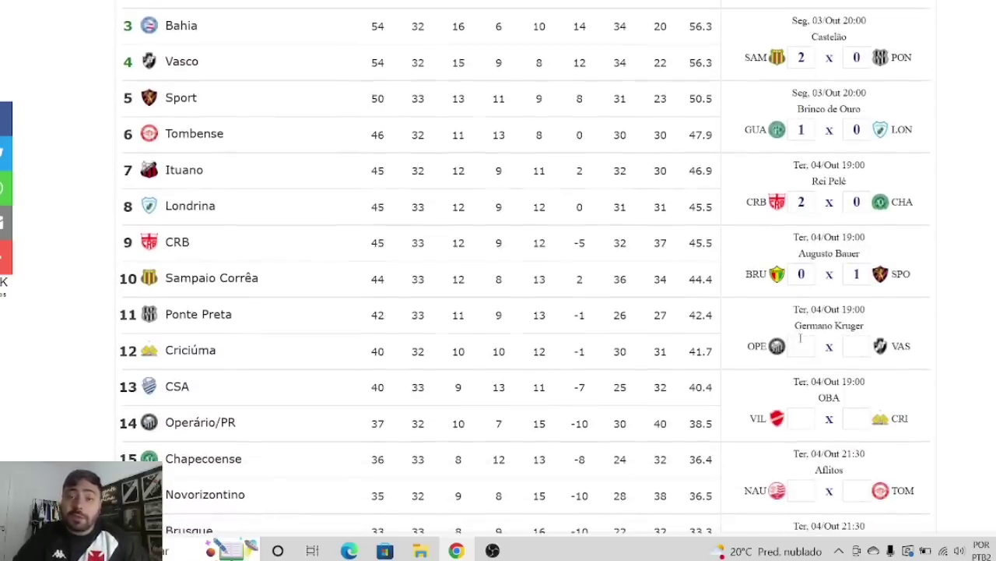
{"action": "type", "text": "1"}
{"action": "key", "text": "Tab"}
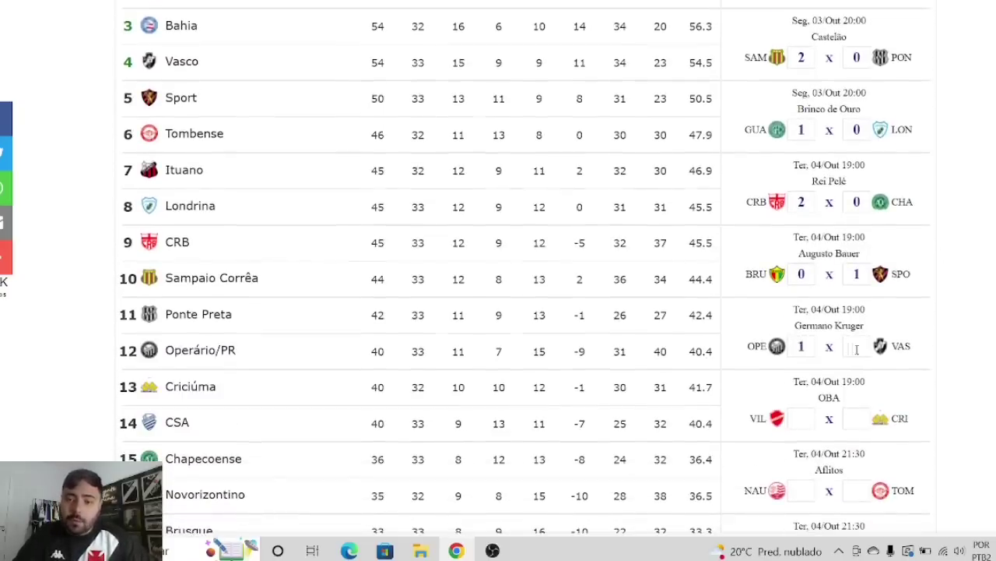
{"action": "type", "text": "1"}
Step: Fill in the round 33 scores Vila Nova 1–0 Criciúma and Náutico 2–3 Tombense
{"action": "left_click", "coordinate": [802, 417]}
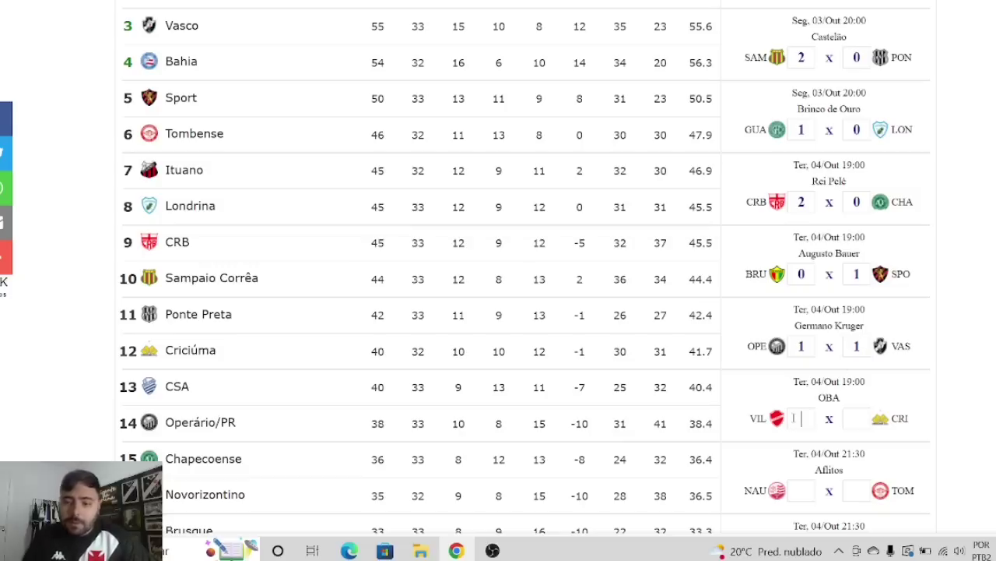
{"action": "type", "text": "1"}
{"action": "key", "text": "Tab"}
{"action": "type", "text": "1"}
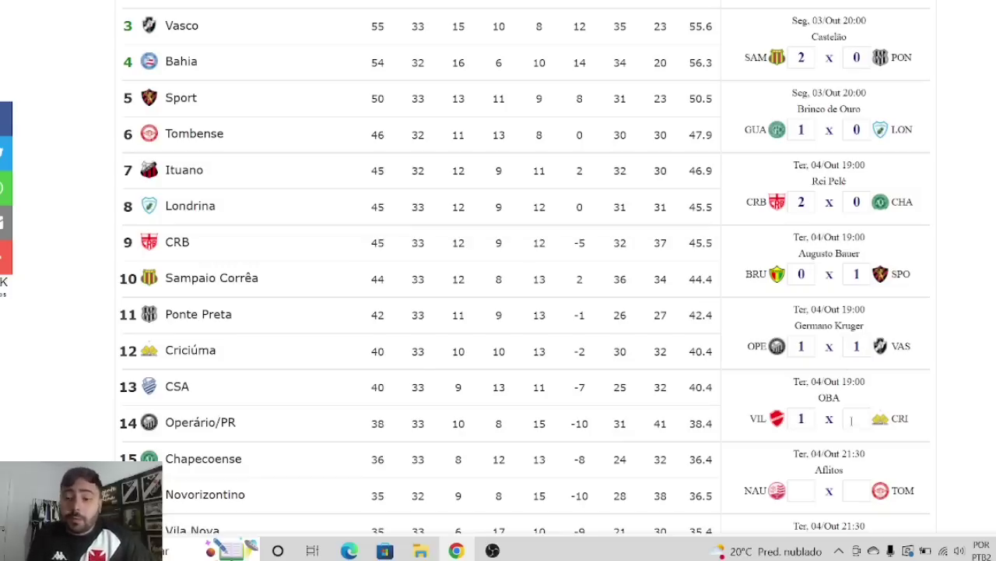
{"action": "key", "text": "BackSpace"}
{"action": "type", "text": "0"}
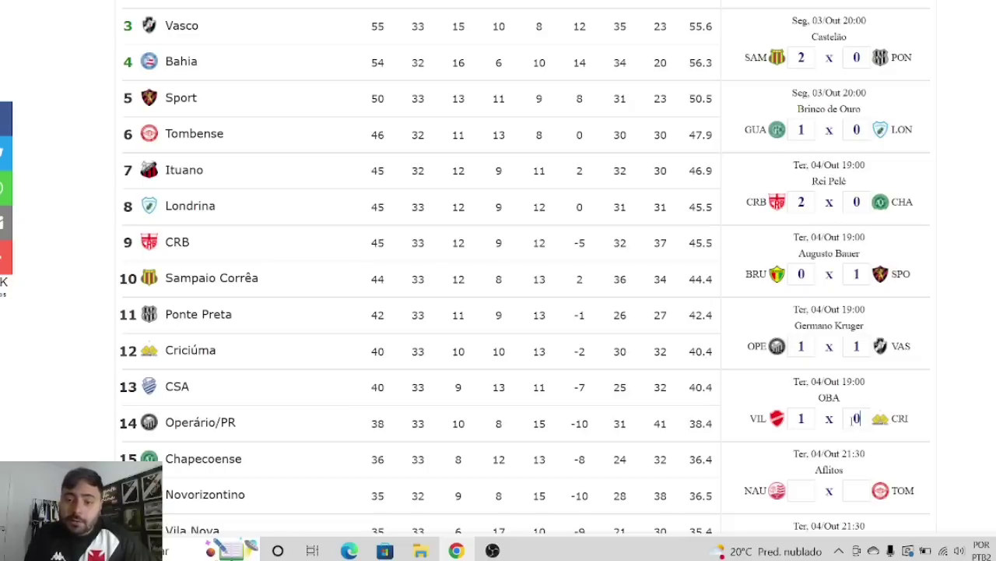
{"action": "left_click", "coordinate": [808, 489]}
{"action": "type", "text": "2"}
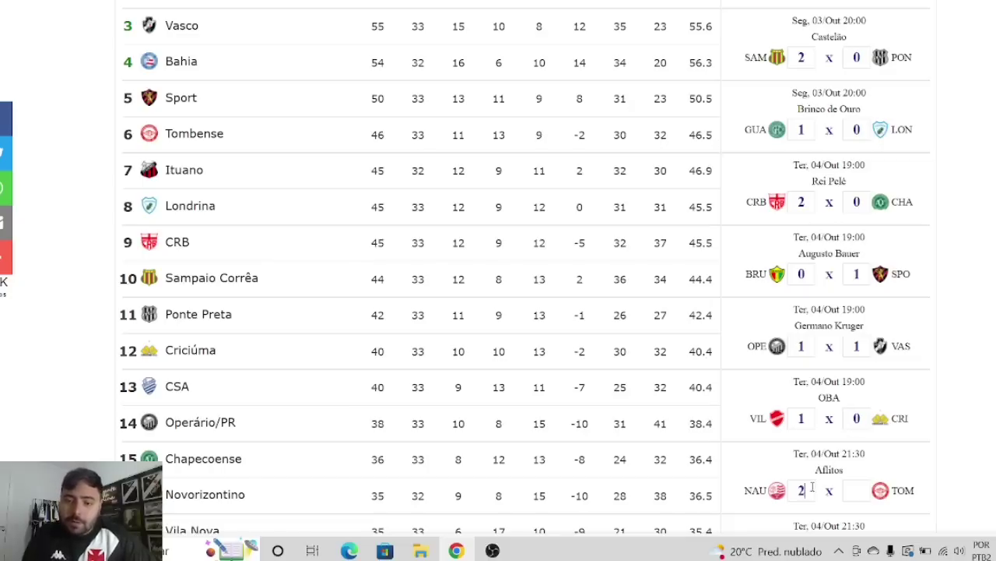
{"action": "key", "text": "Tab"}
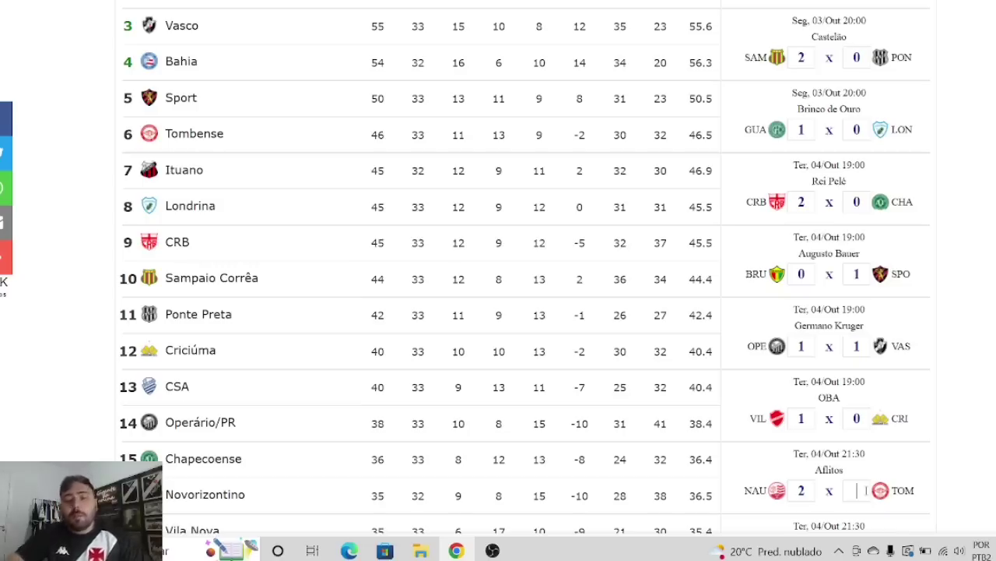
{"action": "type", "text": "3"}
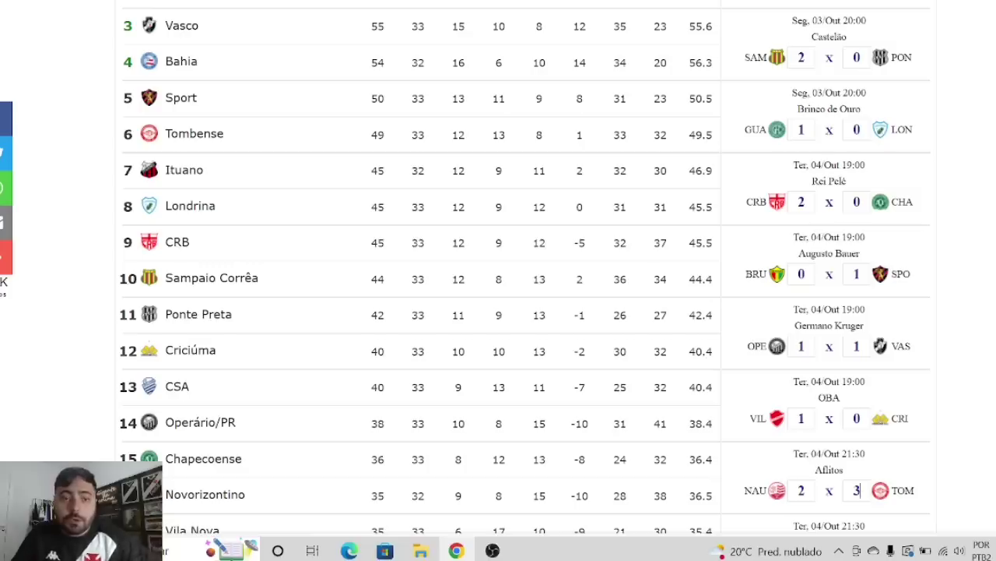
Step: Complete round 33 with the scores Novorizontino 0–1 Bahia and Cruzeiro 2–0 Ituano
{"action": "scroll", "coordinate": [830, 397], "scroll_direction": "down", "scroll_amount": 3}
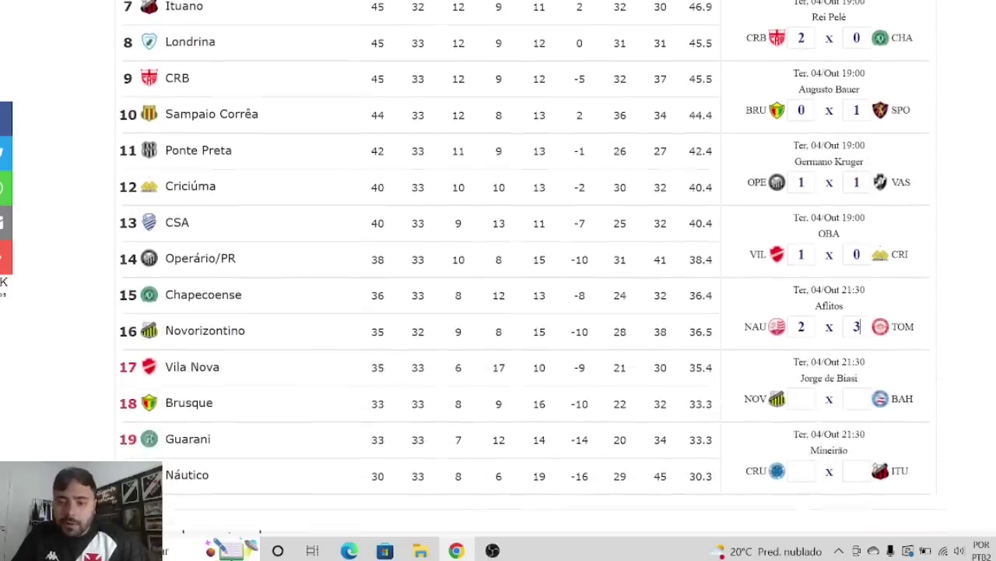
{"action": "left_click", "coordinate": [811, 400]}
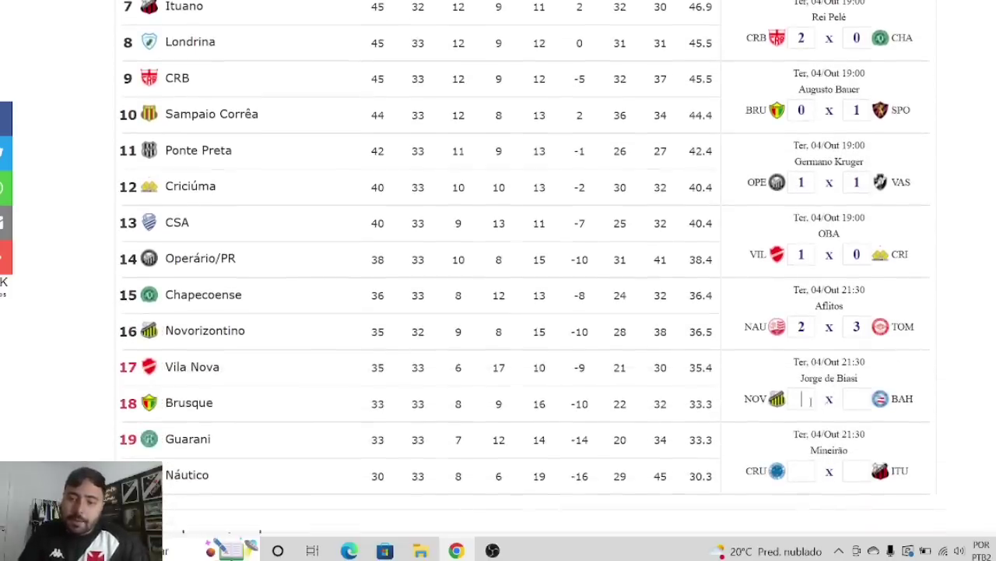
{"action": "type", "text": "0"}
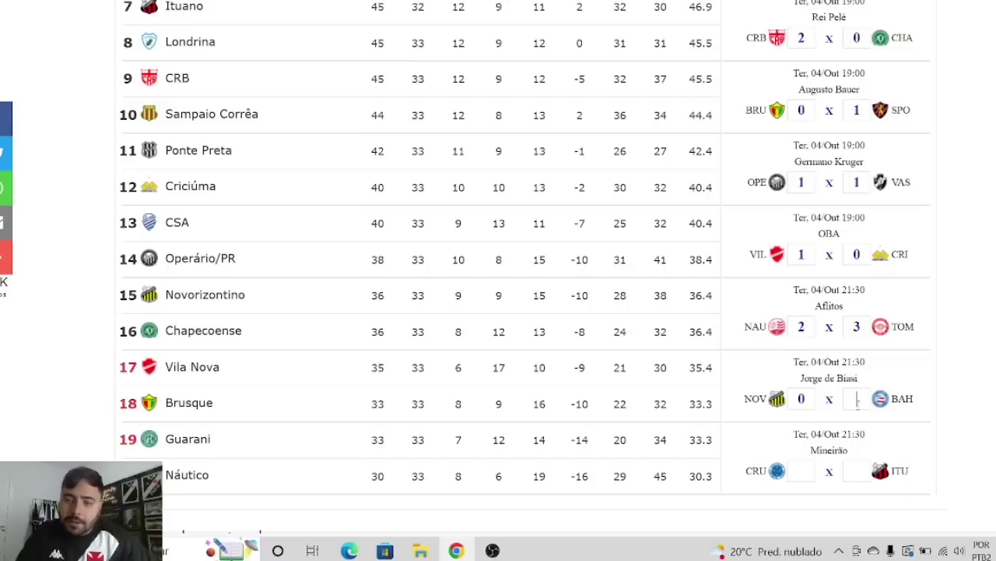
{"action": "left_click", "coordinate": [857, 401]}
{"action": "type", "text": "1"}
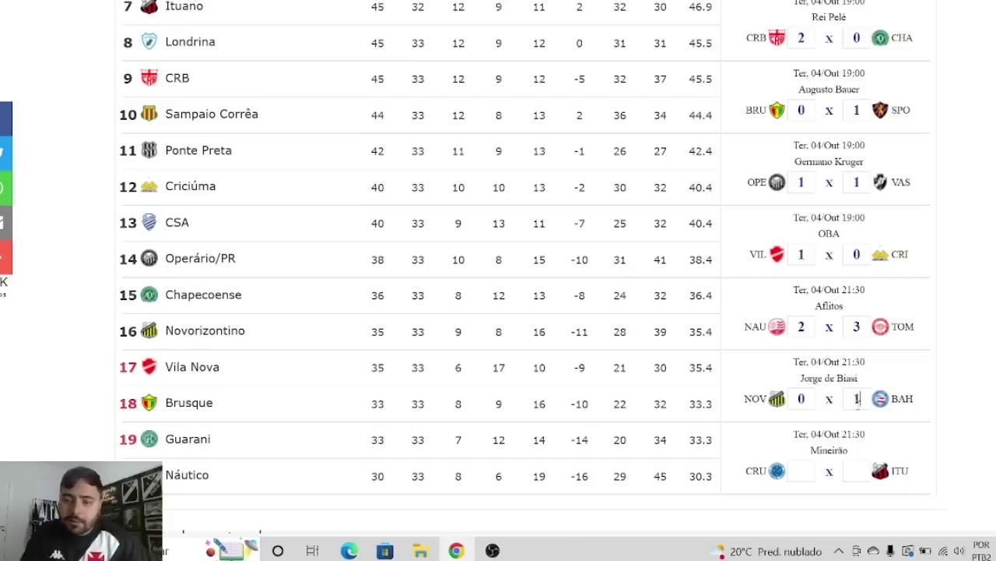
{"action": "left_click", "coordinate": [802, 471]}
{"action": "type", "text": "2"}
{"action": "left_click", "coordinate": [857, 471]}
{"action": "type", "text": "0"}
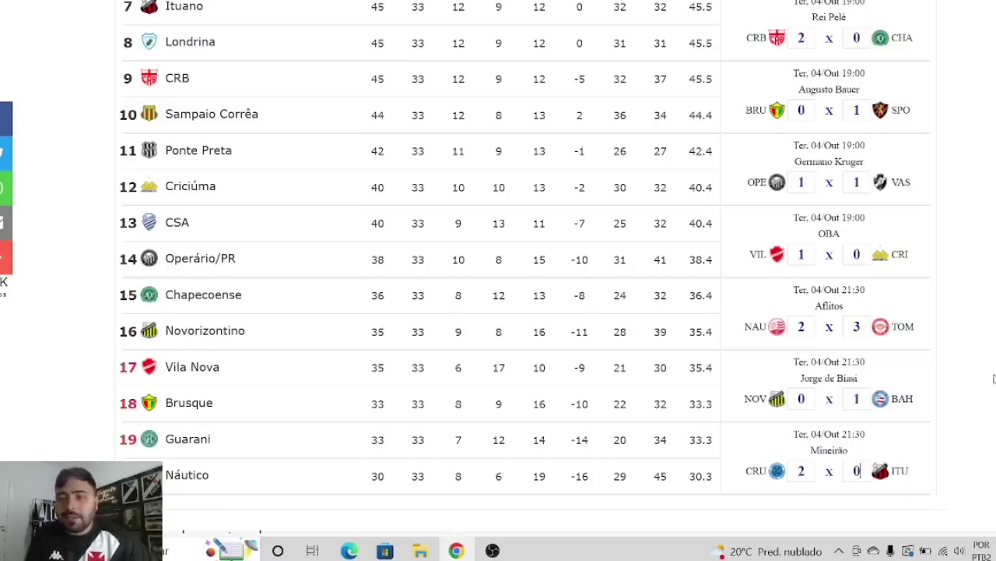
Step: Advance to round 34 and enter the scores Criciúma 1–0 Náutico and CSA 2–0 Sampaio Corrêa
{"action": "scroll", "coordinate": [927, 78], "scroll_direction": "up", "scroll_amount": 4}
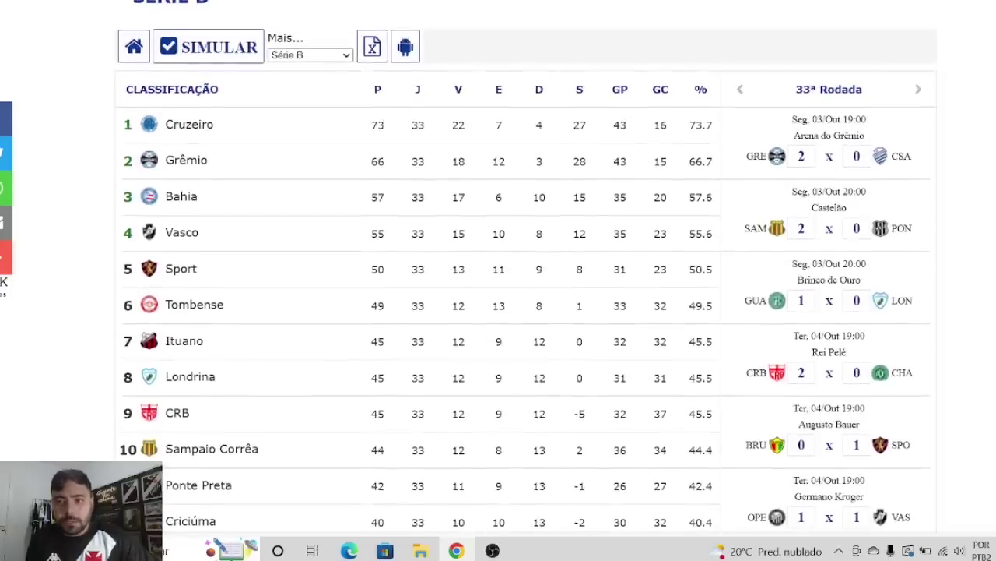
{"action": "left_click", "coordinate": [919, 90]}
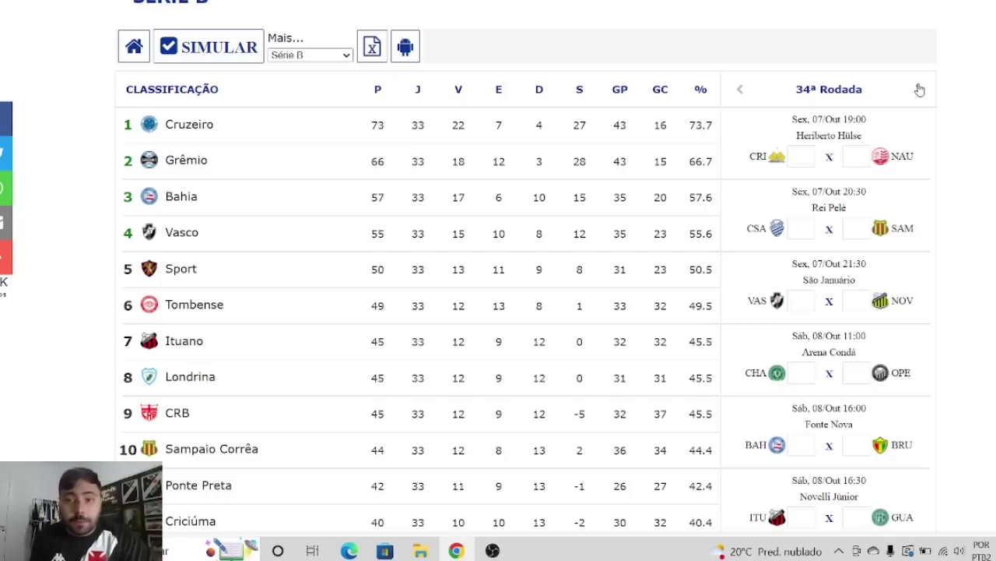
{"action": "left_click", "coordinate": [809, 160]}
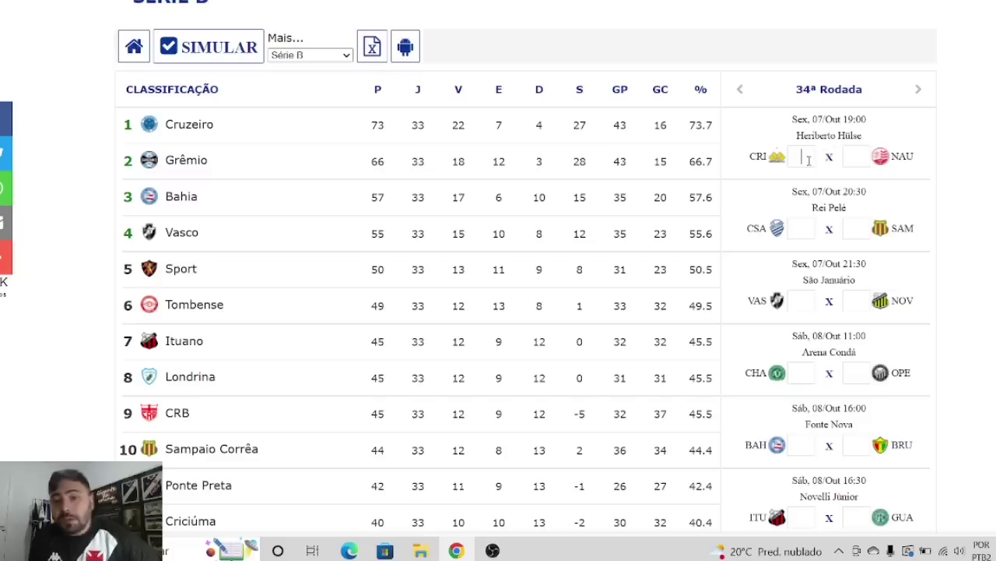
{"action": "type", "text": "1"}
{"action": "left_click", "coordinate": [857, 156]}
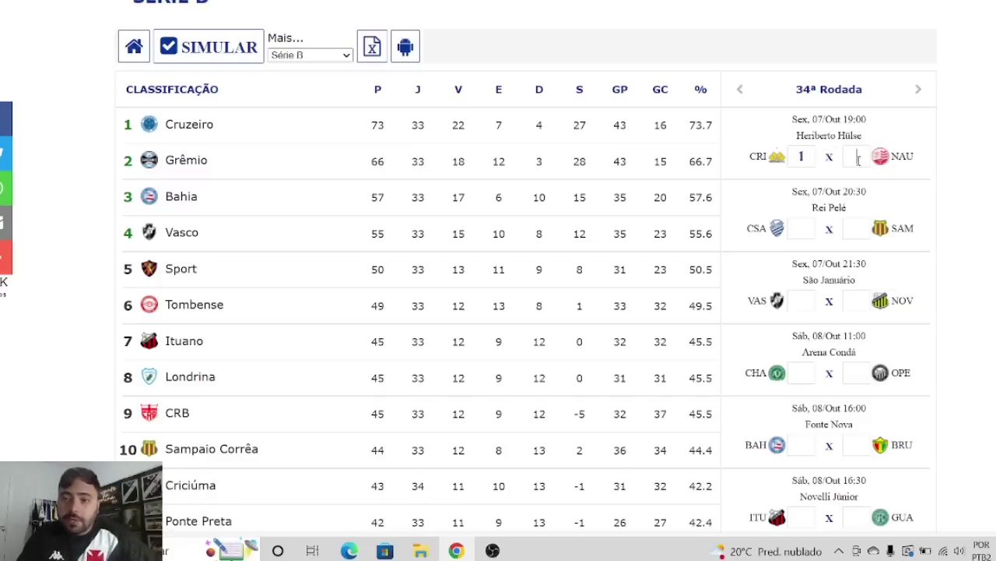
{"action": "type", "text": "0"}
{"action": "left_click", "coordinate": [802, 228]}
{"action": "type", "text": "2"}
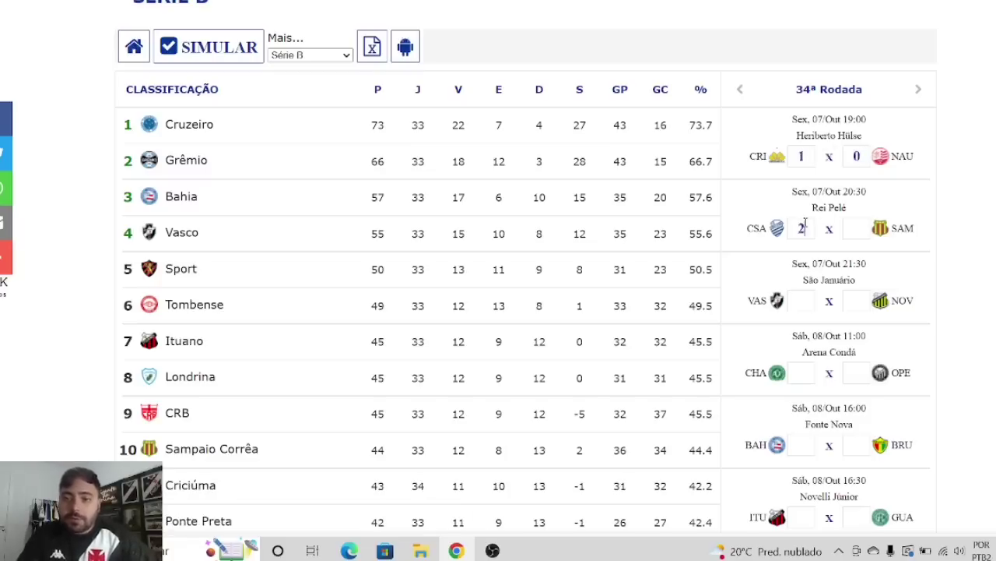
{"action": "left_click", "coordinate": [856, 228]}
{"action": "type", "text": "0"}
Step: Enter the round 34 scores Vasco 1–0 Novorizontino and Chapecoense 2–0 Operário
{"action": "left_click", "coordinate": [804, 301]}
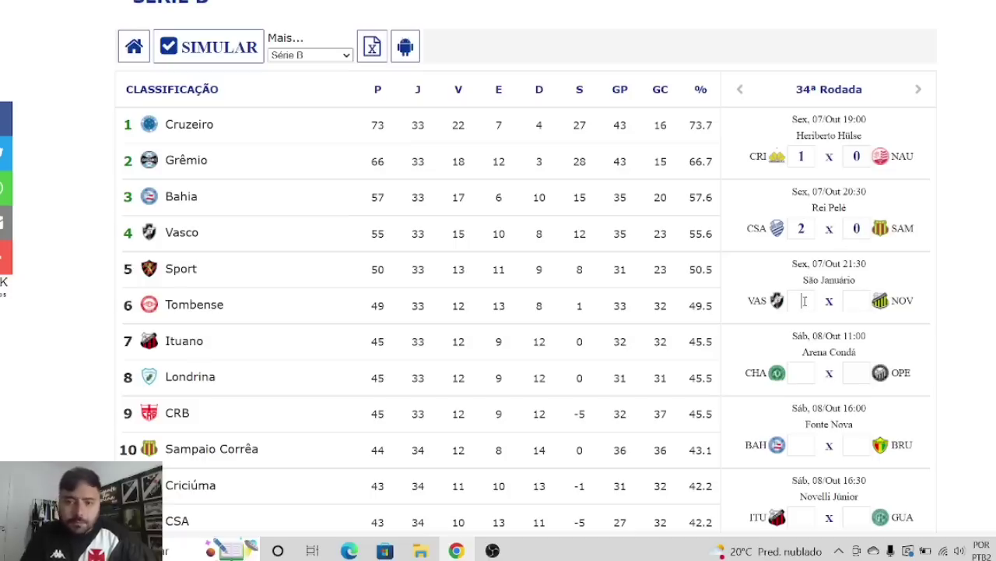
{"action": "type", "text": "1"}
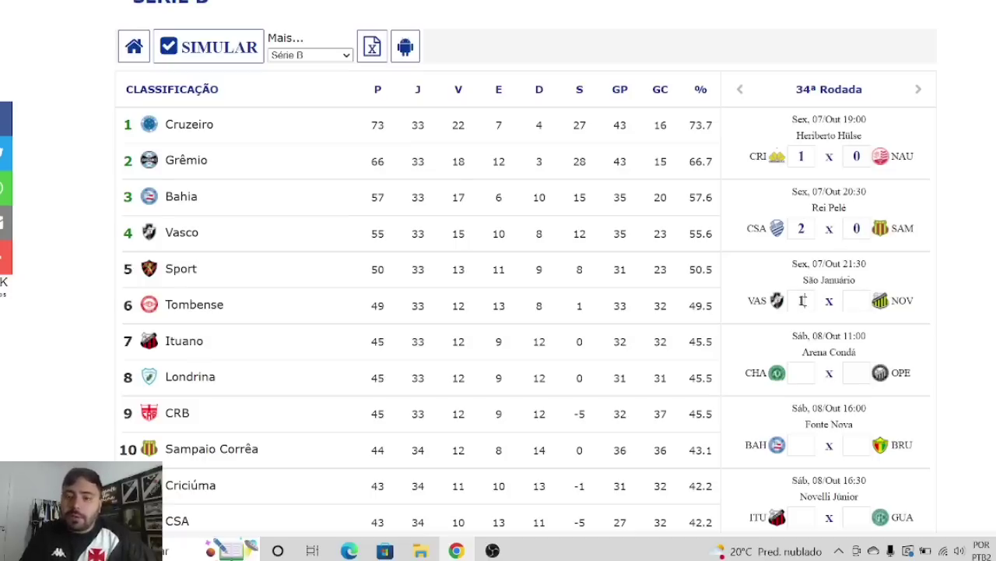
{"action": "left_click", "coordinate": [857, 300]}
{"action": "type", "text": "0"}
{"action": "left_click", "coordinate": [803, 373]}
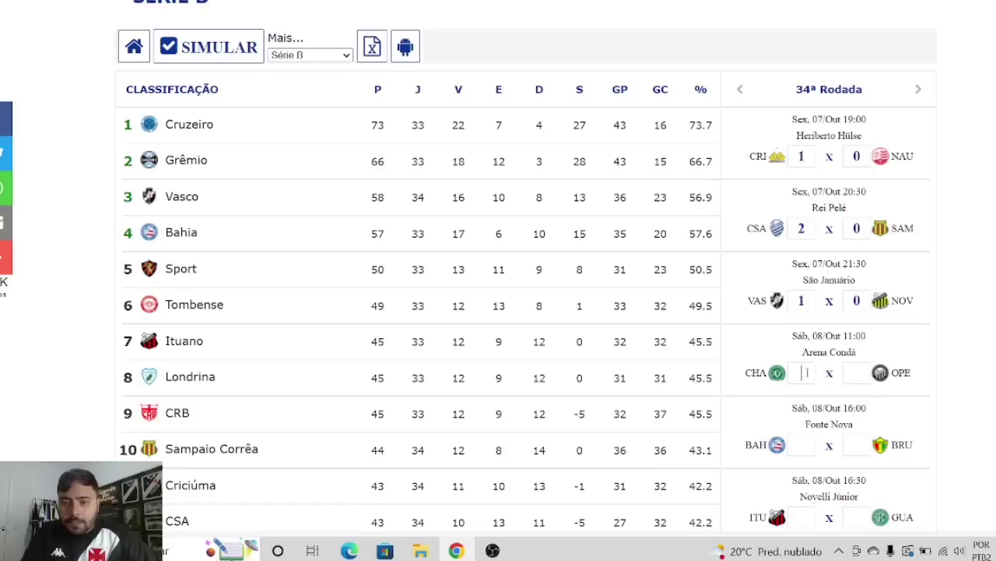
{"action": "type", "text": "2"}
{"action": "left_click", "coordinate": [849, 373]}
{"action": "type", "text": "0"}
Step: Fill in the round 34 scores Bahia 2–0 Brusque and Ituano 1–0 Guarani
{"action": "left_click", "coordinate": [804, 445]}
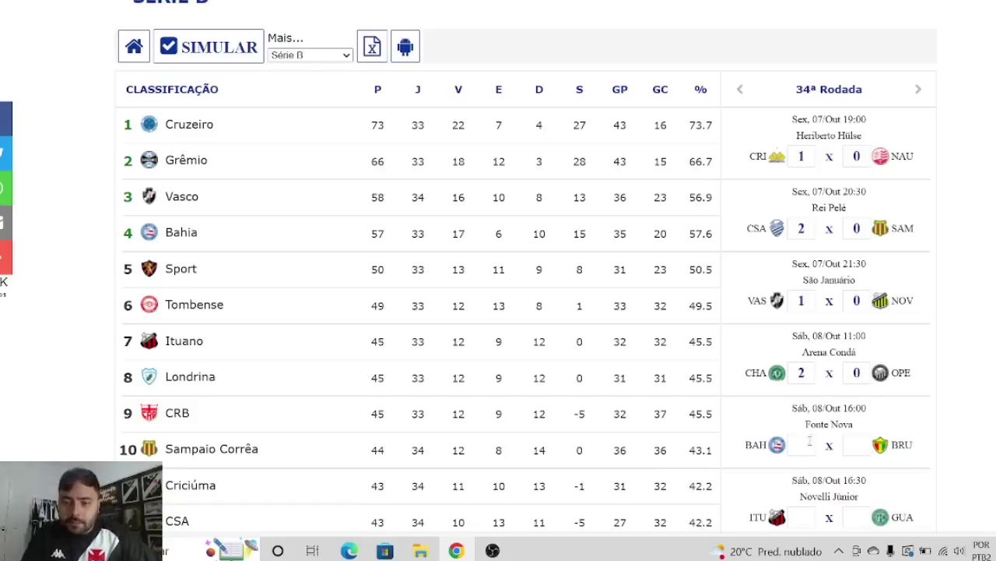
{"action": "type", "text": "2"}
{"action": "left_click", "coordinate": [859, 445]}
{"action": "type", "text": "0"}
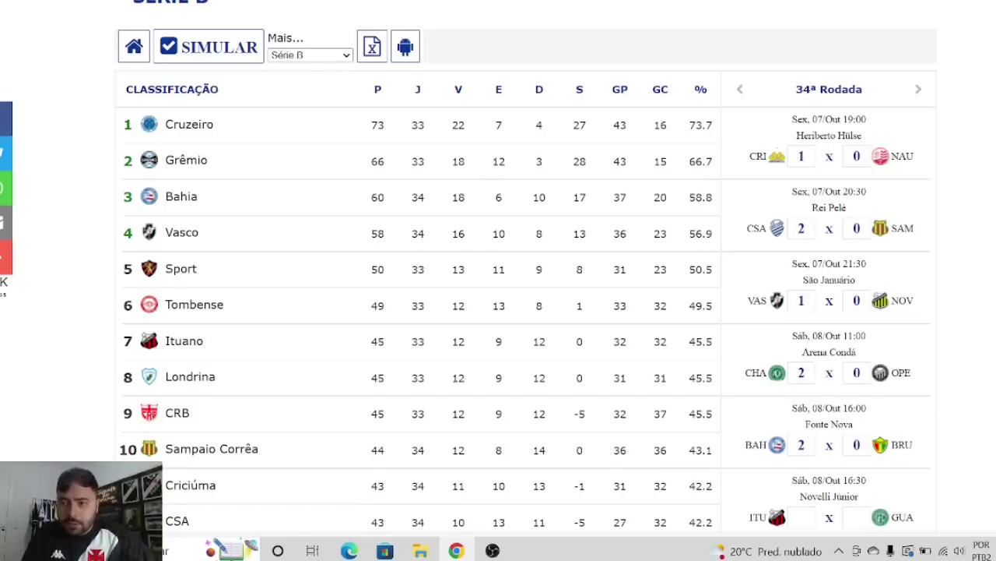
{"action": "scroll", "coordinate": [854, 335], "scroll_direction": "down", "scroll_amount": 3}
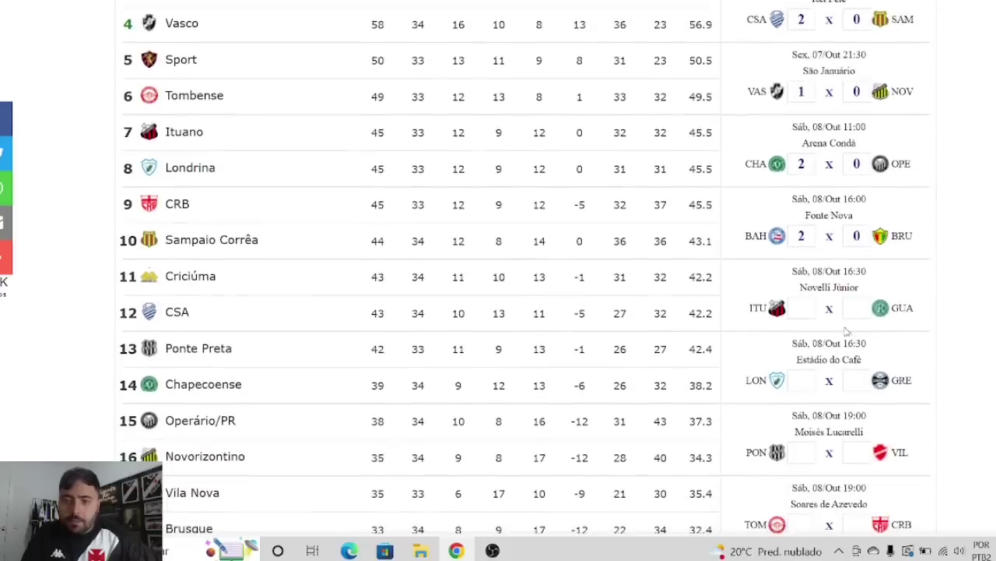
{"action": "left_click", "coordinate": [805, 309]}
{"action": "type", "text": "1"}
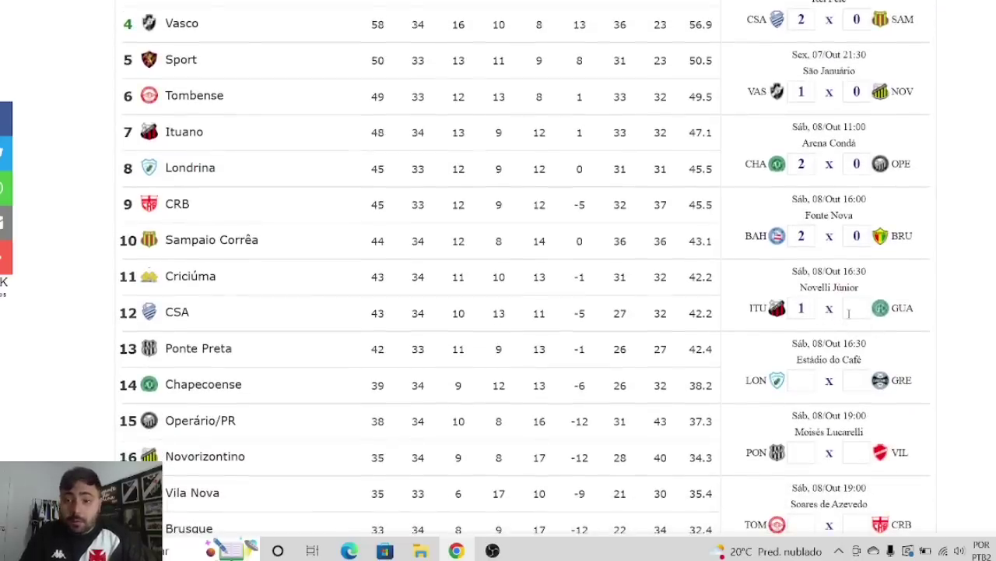
{"action": "type", "text": "0"}
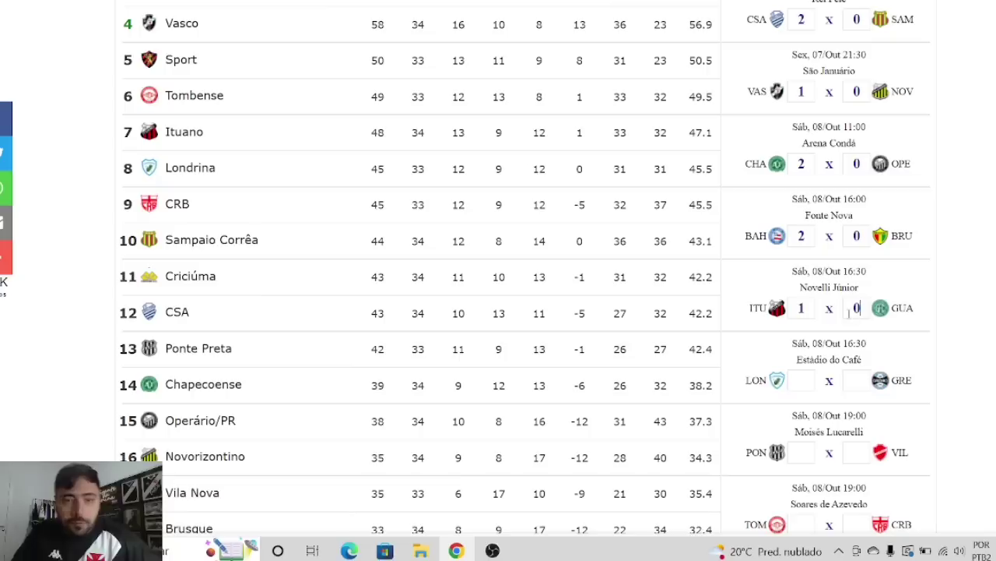
Step: Set the round 34 scores to Londrina 1–1 Grêmio and Ponte Preta 1–0 Vila Nova
{"action": "left_click", "coordinate": [806, 377]}
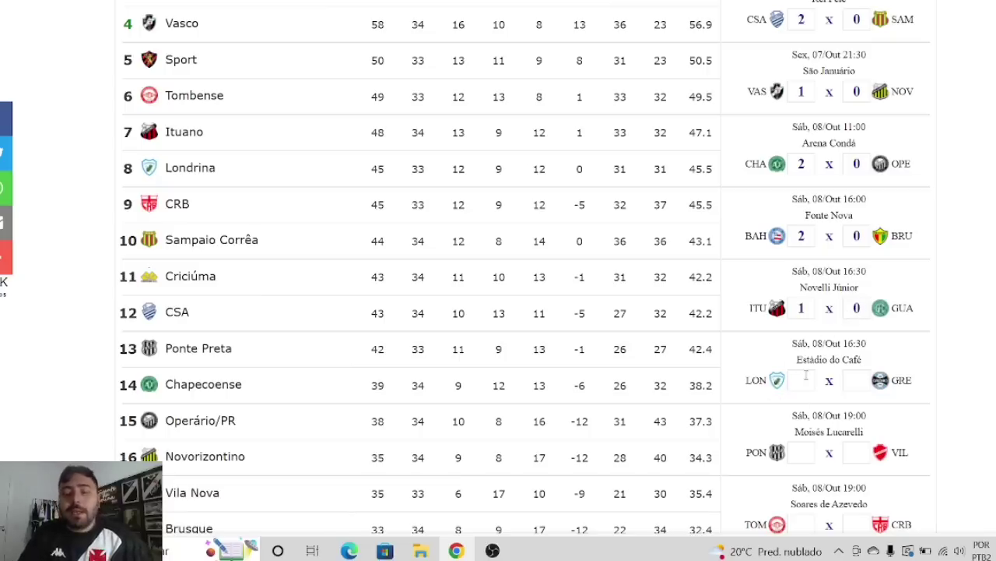
{"action": "type", "text": "1"}
{"action": "left_click", "coordinate": [859, 380]}
{"action": "type", "text": "1"}
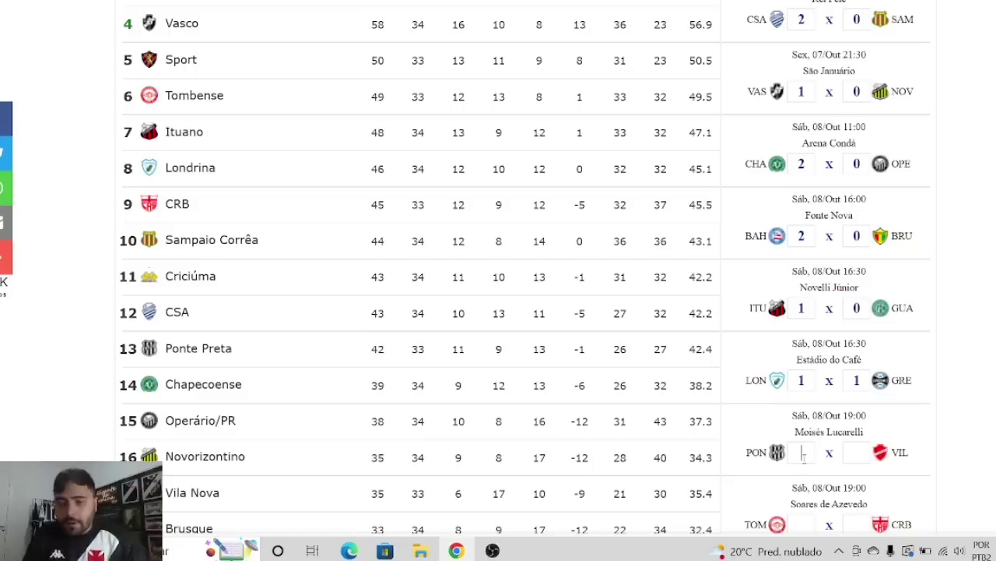
{"action": "left_click", "coordinate": [804, 459]}
{"action": "type", "text": "1"}
{"action": "left_click", "coordinate": [845, 456]}
{"action": "type", "text": "0"}
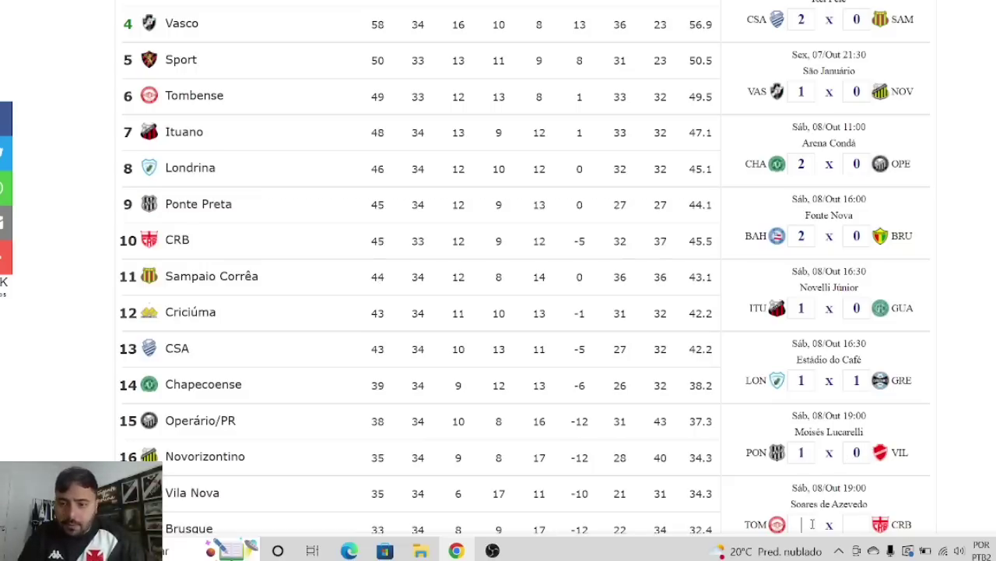
Step: Complete round 34 with the scores Tombense 2–0 CRB and Sport 1–0 Cruzeiro
{"action": "type", "text": "2"}
{"action": "left_click", "coordinate": [858, 524]}
{"action": "type", "text": "0"}
{"action": "scroll", "coordinate": [859, 523], "scroll_direction": "down", "scroll_amount": 1}
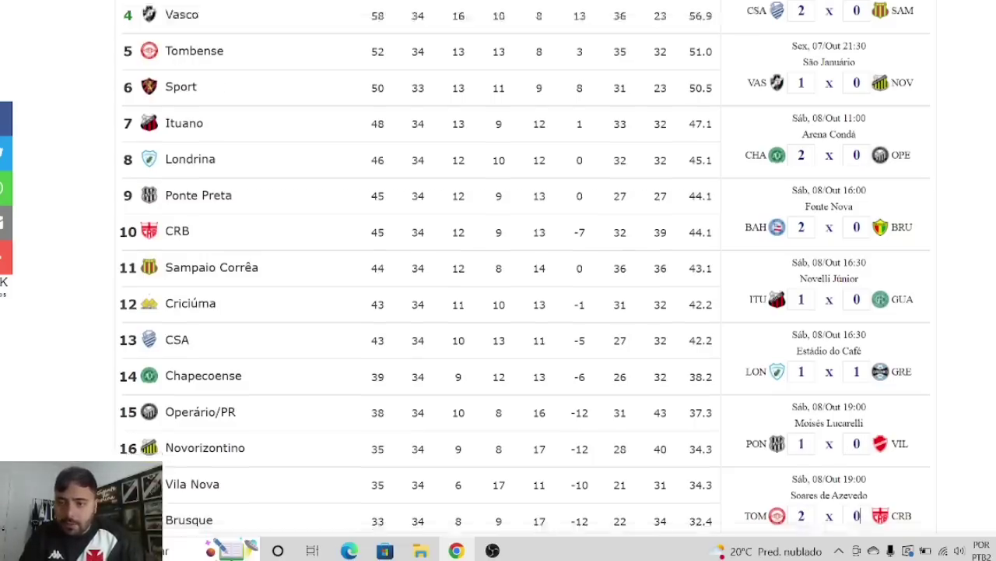
{"action": "scroll", "coordinate": [858, 515], "scroll_direction": "down", "scroll_amount": 2}
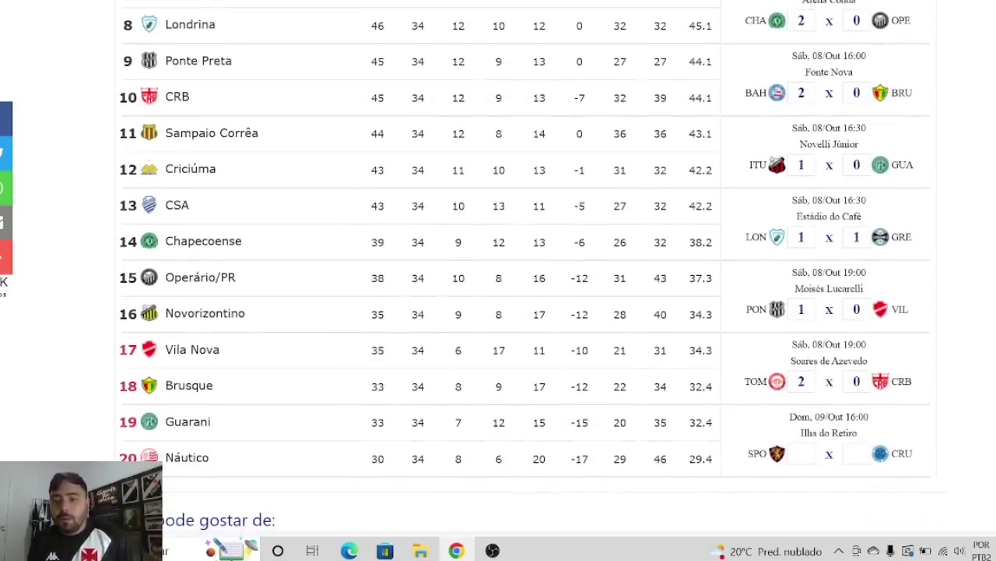
{"action": "scroll", "coordinate": [801, 453], "scroll_direction": "up", "scroll_amount": 5}
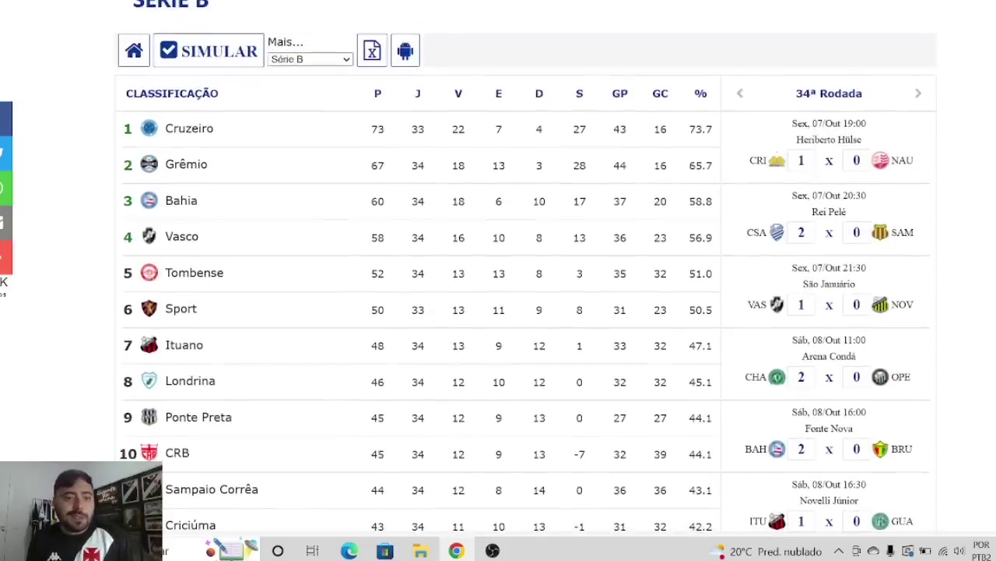
{"action": "scroll", "coordinate": [527, 268], "scroll_direction": "down", "scroll_amount": 4}
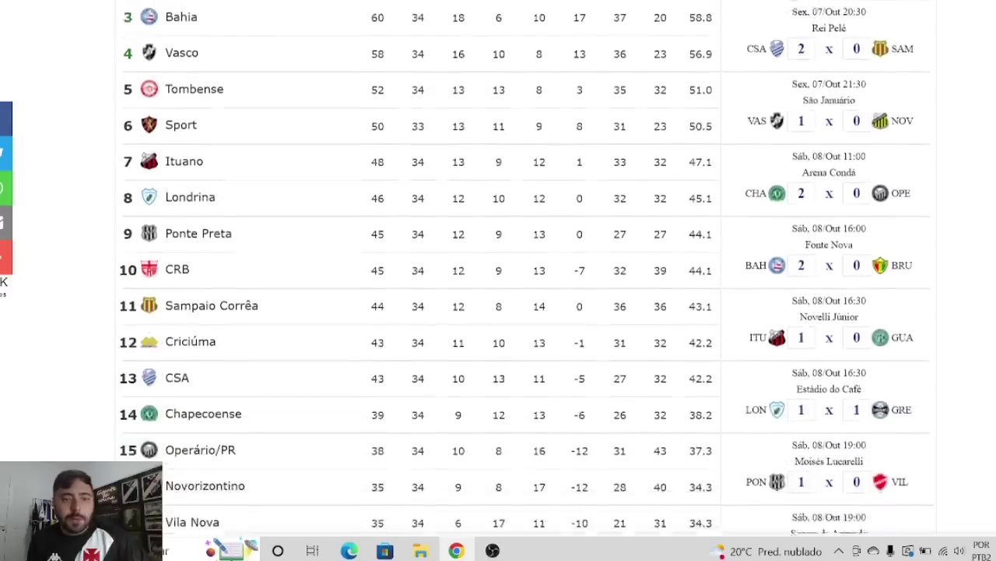
{"action": "scroll", "coordinate": [527, 270], "scroll_direction": "down", "scroll_amount": 1}
{"action": "type", "text": "1"}
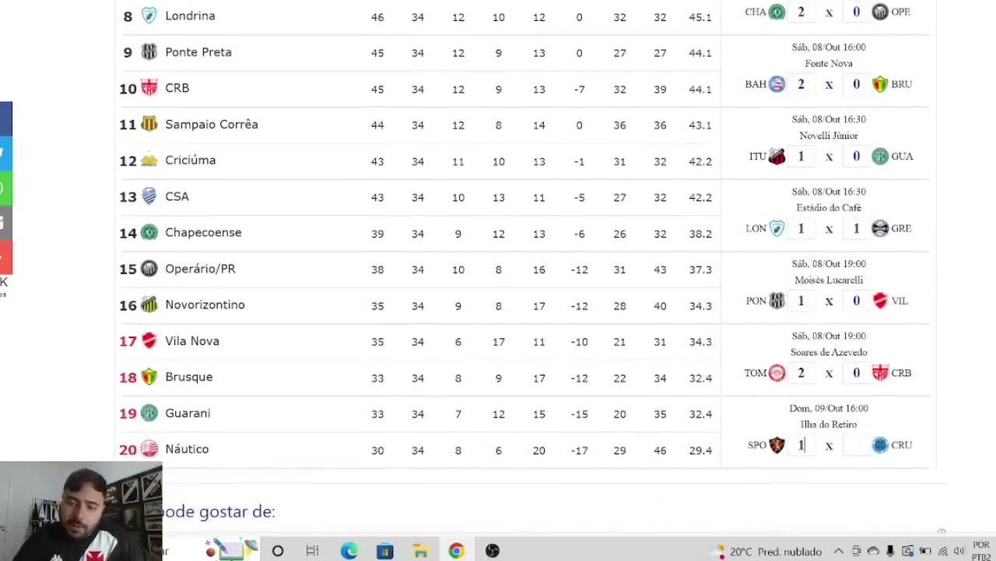
{"action": "left_click", "coordinate": [857, 444]}
{"action": "type", "text": "0"}
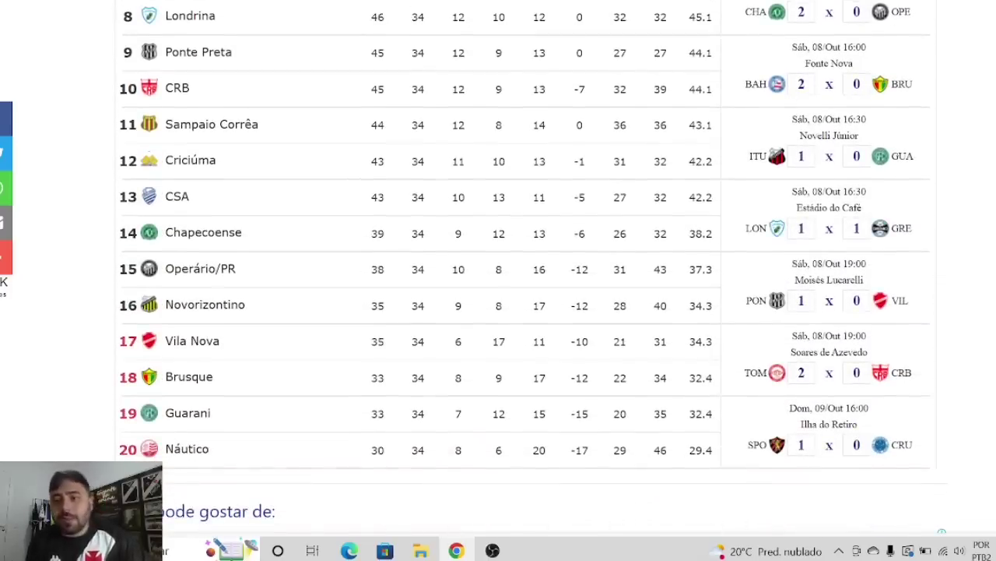
Step: Advance to round 35 and enter the scores Guarani 1–0 CRB and Sampaio Corrêa 2–0 Chapecoense
{"action": "scroll", "coordinate": [526, 268], "scroll_direction": "up", "scroll_amount": 6}
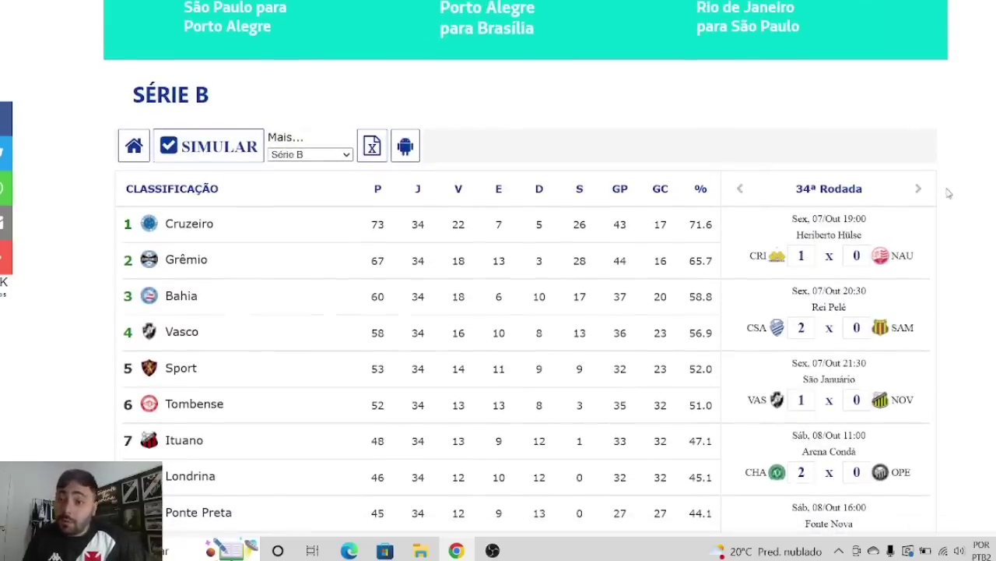
{"action": "left_click", "coordinate": [919, 190]}
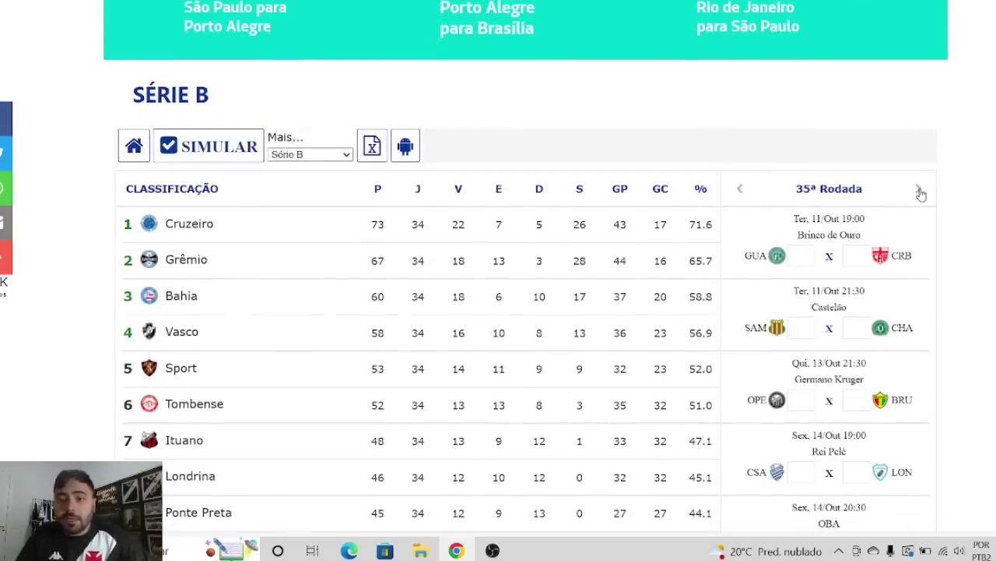
{"action": "left_click", "coordinate": [800, 256]}
{"action": "type", "text": "1"}
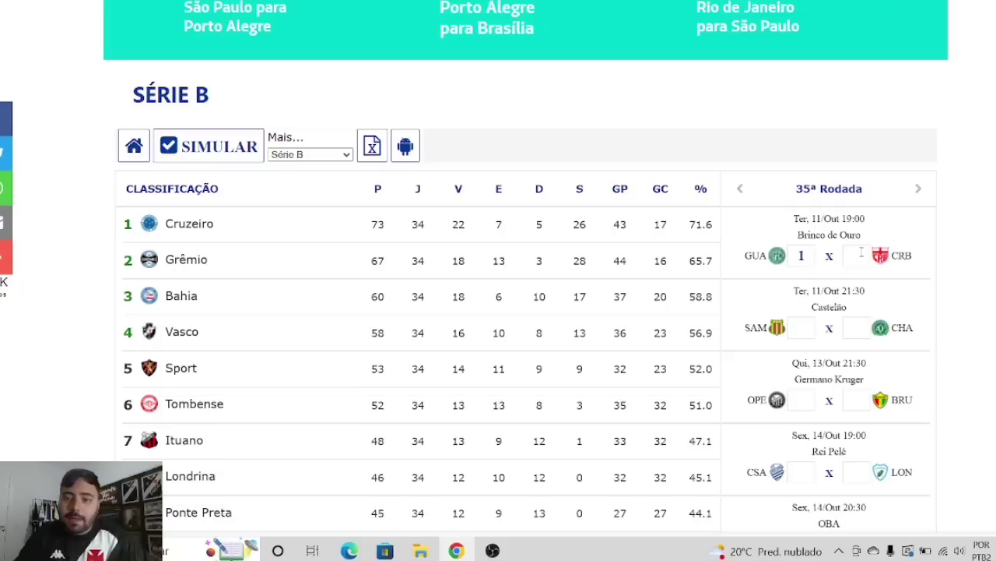
{"action": "type", "text": "0"}
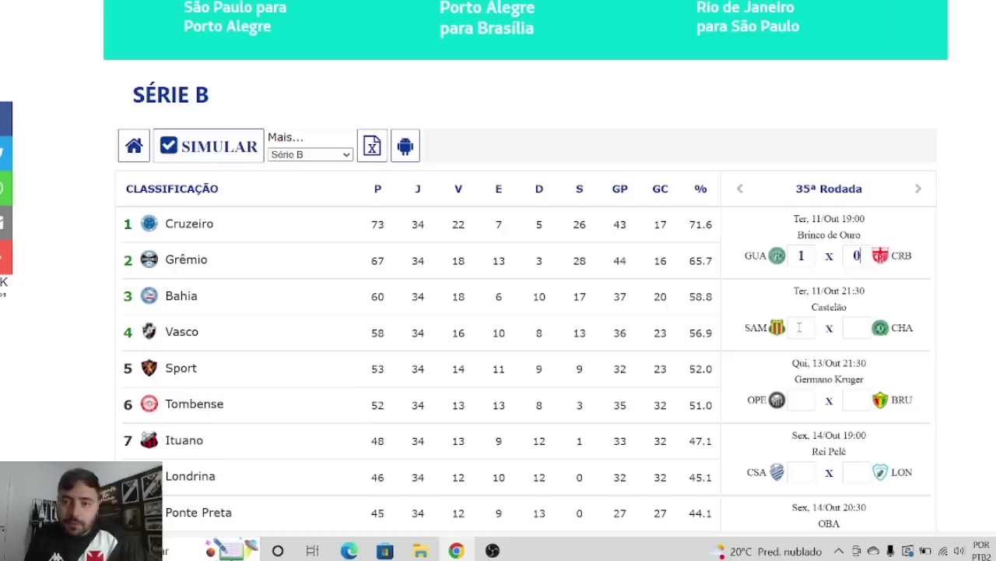
{"action": "type", "text": "2"}
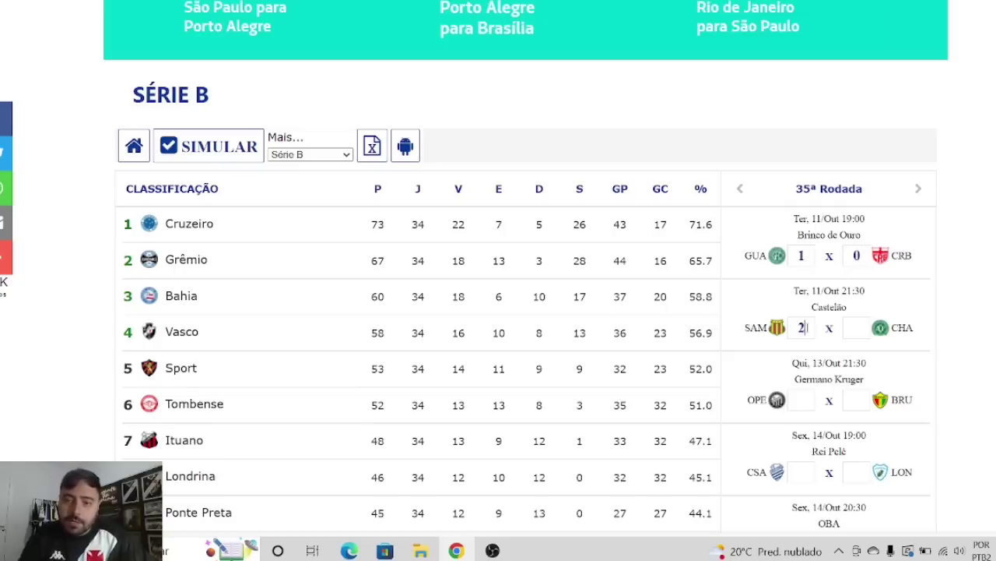
{"action": "type", "text": "0"}
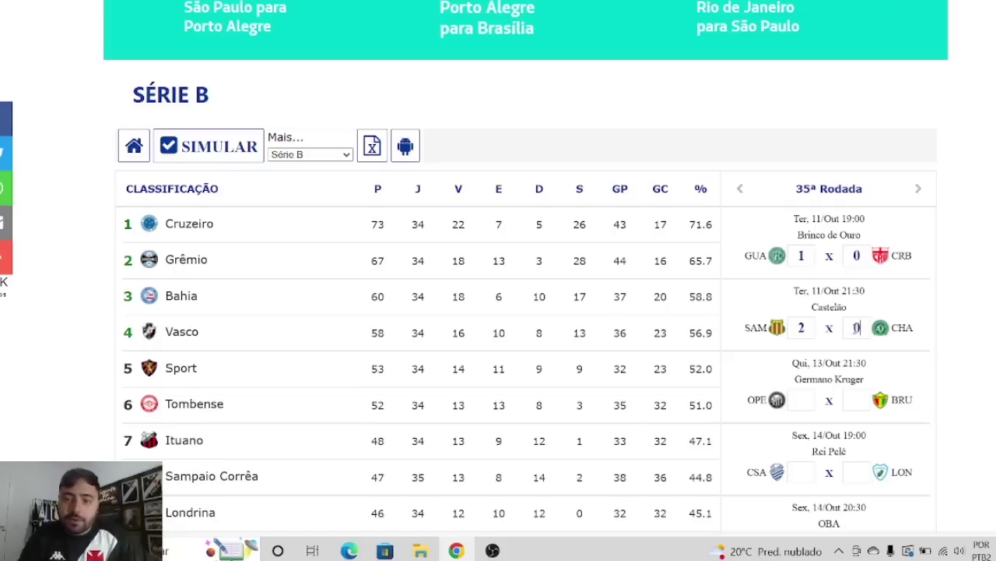
Step: Enter the round 35 scores Operário 2–0 Brusque and CSA 1–0 Londrina
{"action": "left_click", "coordinate": [803, 401]}
{"action": "type", "text": "2"}
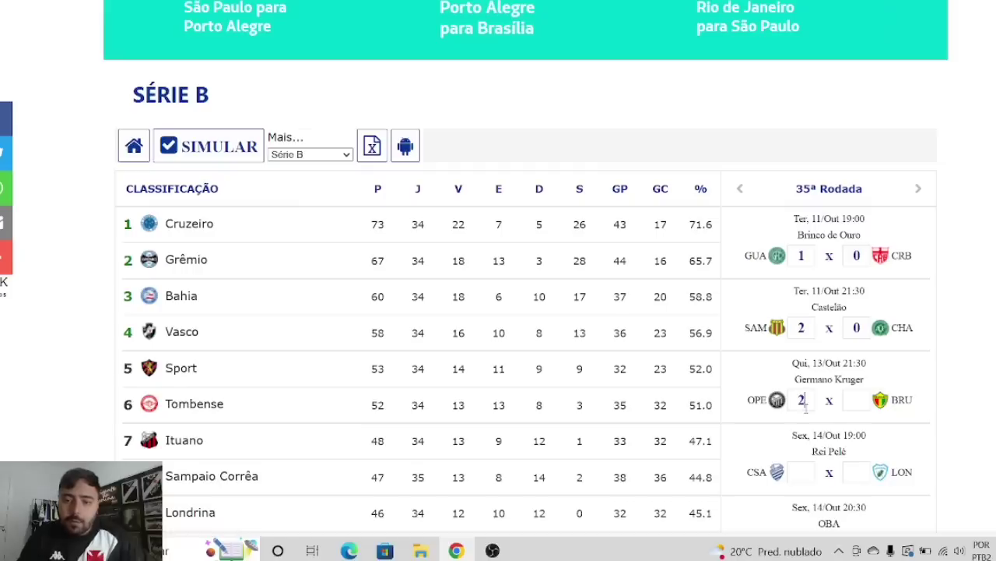
{"action": "left_click", "coordinate": [855, 400]}
{"action": "type", "text": "0"}
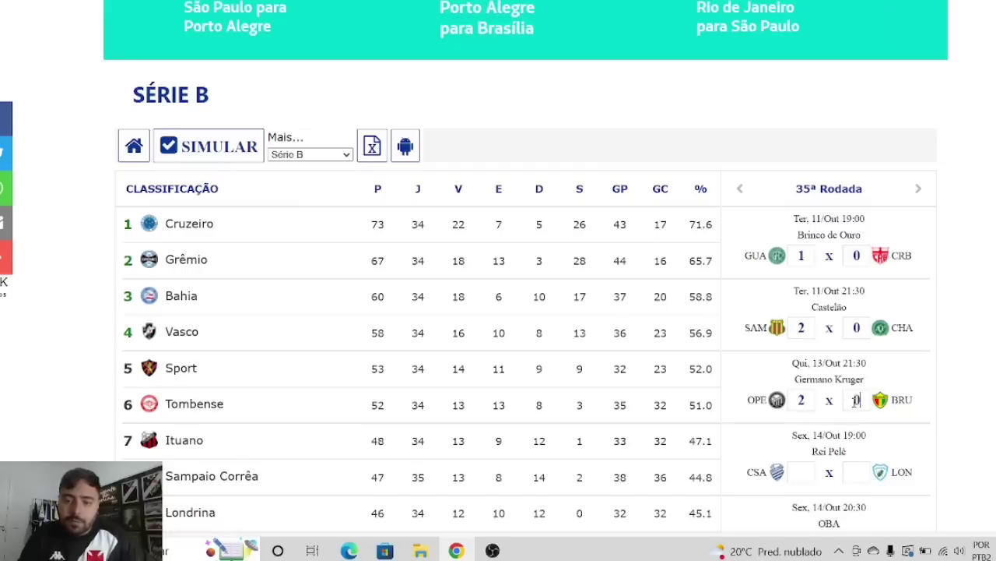
{"action": "left_click", "coordinate": [803, 472]}
{"action": "type", "text": "1"}
{"action": "left_click", "coordinate": [854, 472]}
{"action": "type", "text": "1"}
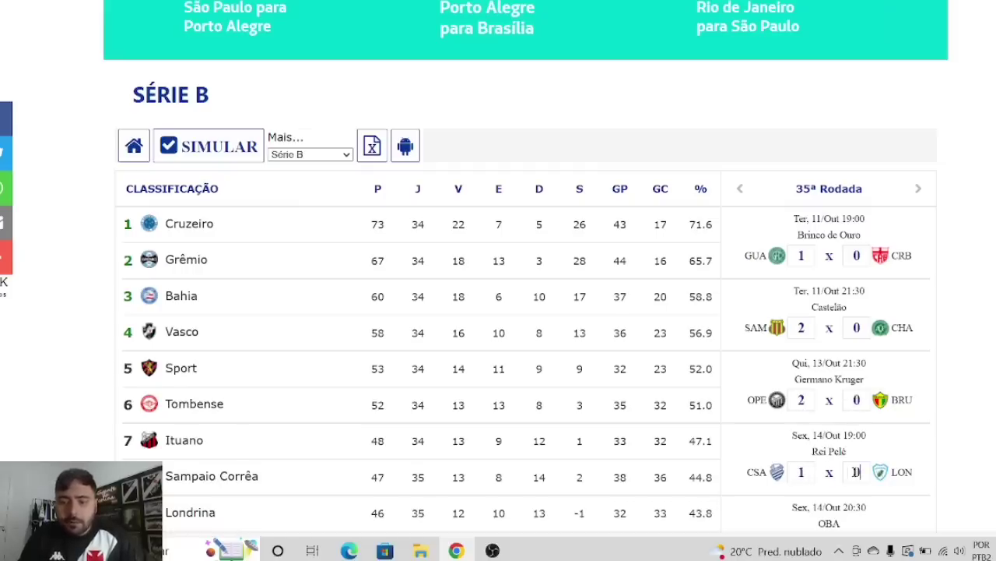
{"action": "key", "text": "BackSpace"}
{"action": "type", "text": "0"}
Step: Fill in the round 35 scores Vila Nova 0–1 Cruzeiro and Novorizontino 1–0 Náutico
{"action": "scroll", "coordinate": [854, 472], "scroll_direction": "down", "scroll_amount": 2}
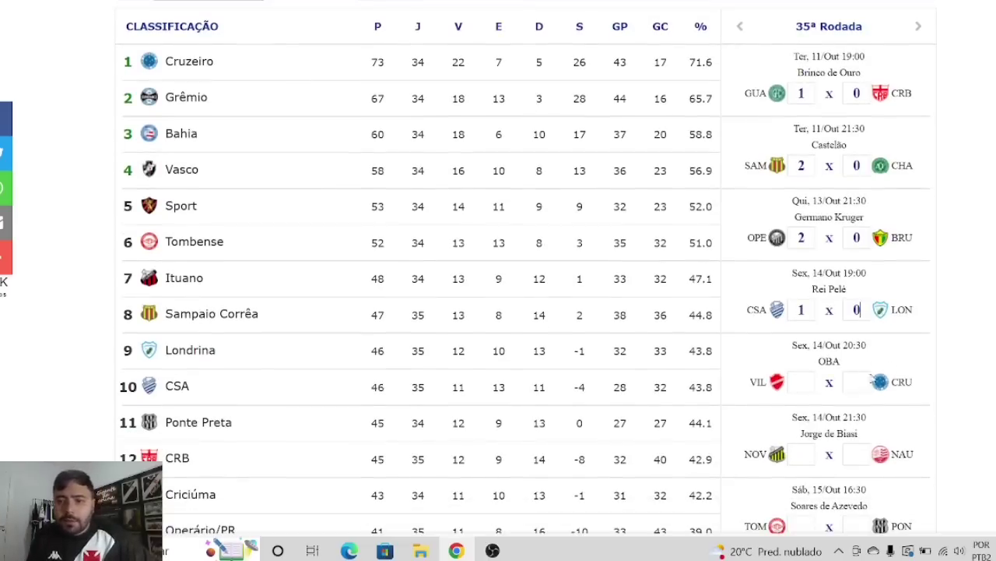
{"action": "left_click", "coordinate": [812, 387]}
{"action": "type", "text": "0"}
{"action": "key", "text": "Tab"}
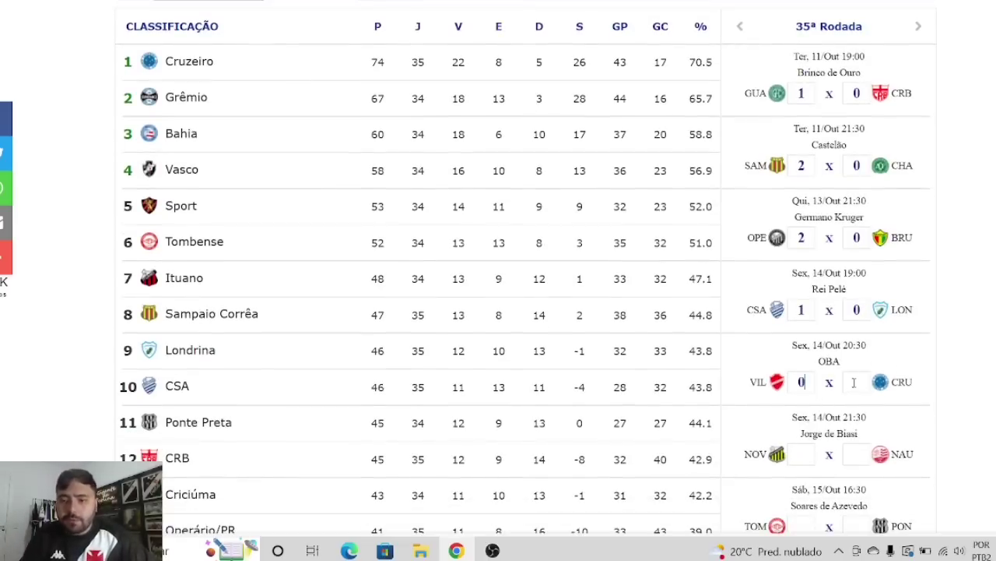
{"action": "type", "text": "1"}
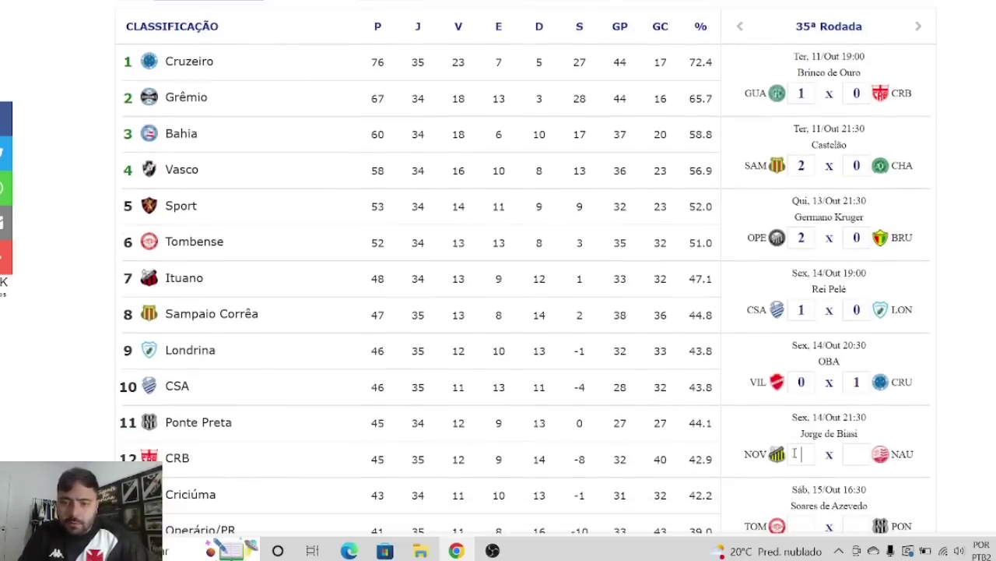
{"action": "type", "text": "1"}
Step: Set the round 35 scores to Tombense 2–0 Ponte Preta and Criciúma 1–0 Ituano
{"action": "left_click", "coordinate": [801, 525]}
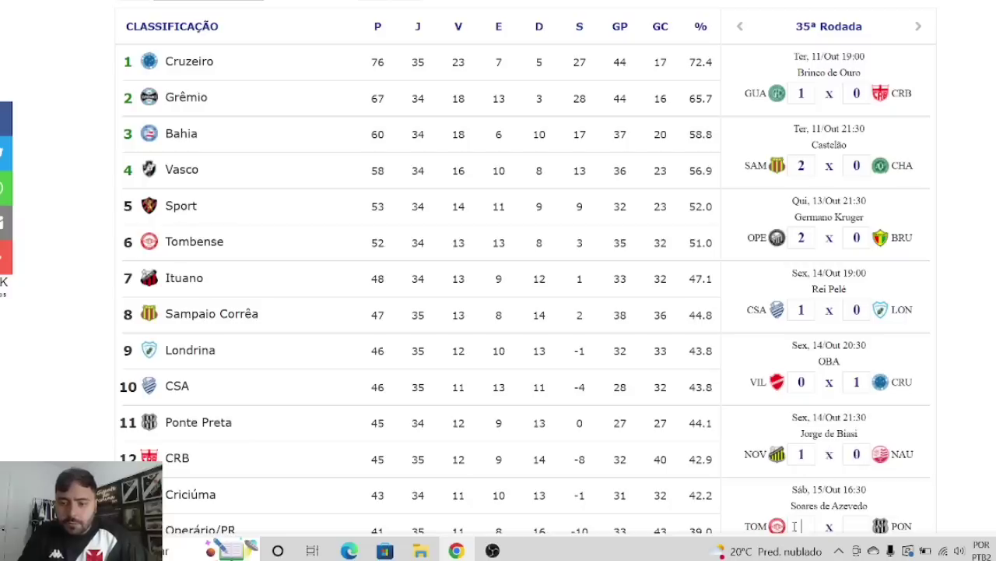
{"action": "type", "text": "2"}
{"action": "left_click", "coordinate": [856, 526]}
{"action": "type", "text": "0"}
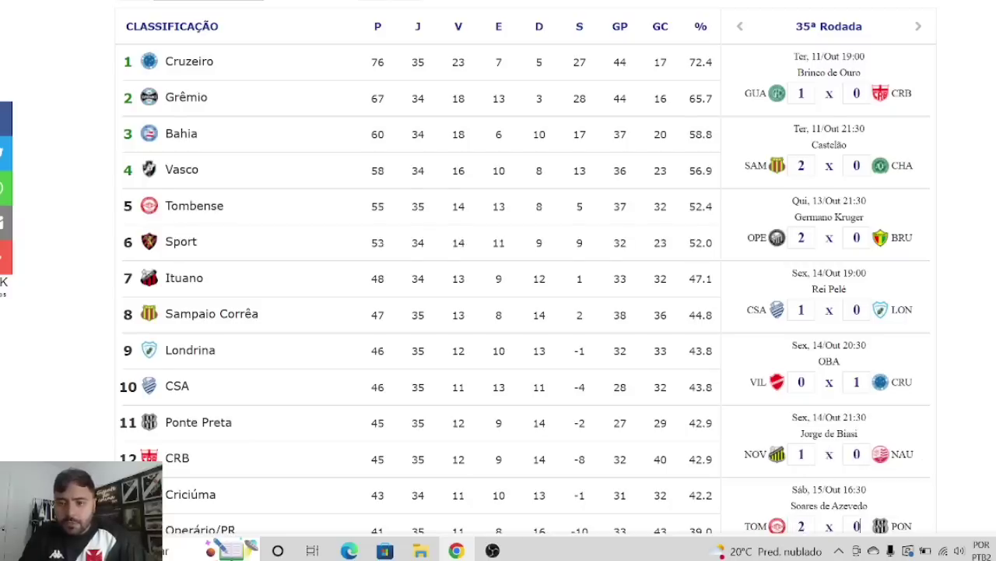
{"action": "scroll", "coordinate": [815, 360], "scroll_direction": "down", "scroll_amount": 2}
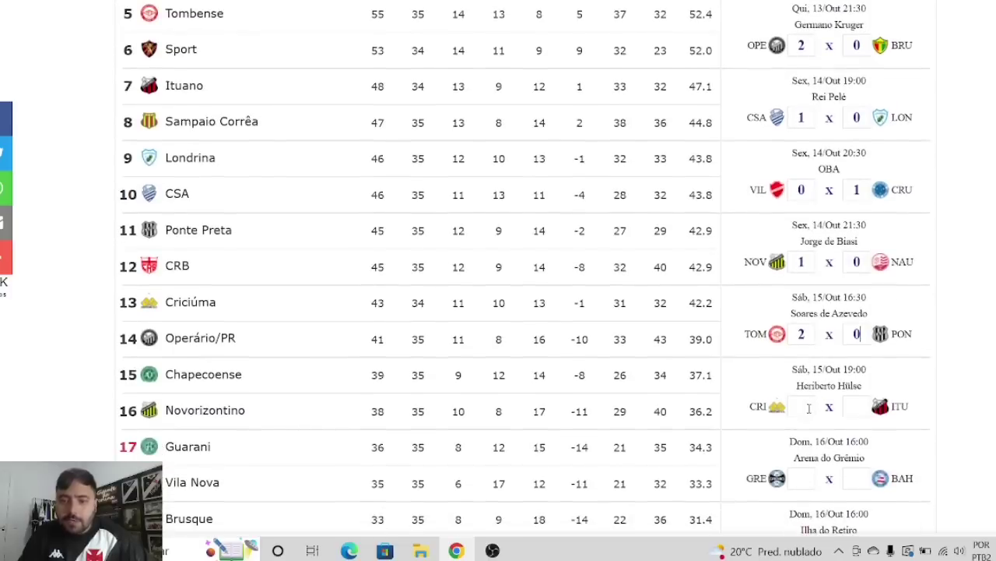
{"action": "left_click", "coordinate": [809, 408]}
{"action": "type", "text": "1"}
{"action": "left_click", "coordinate": [857, 406]}
{"action": "type", "text": "0"}
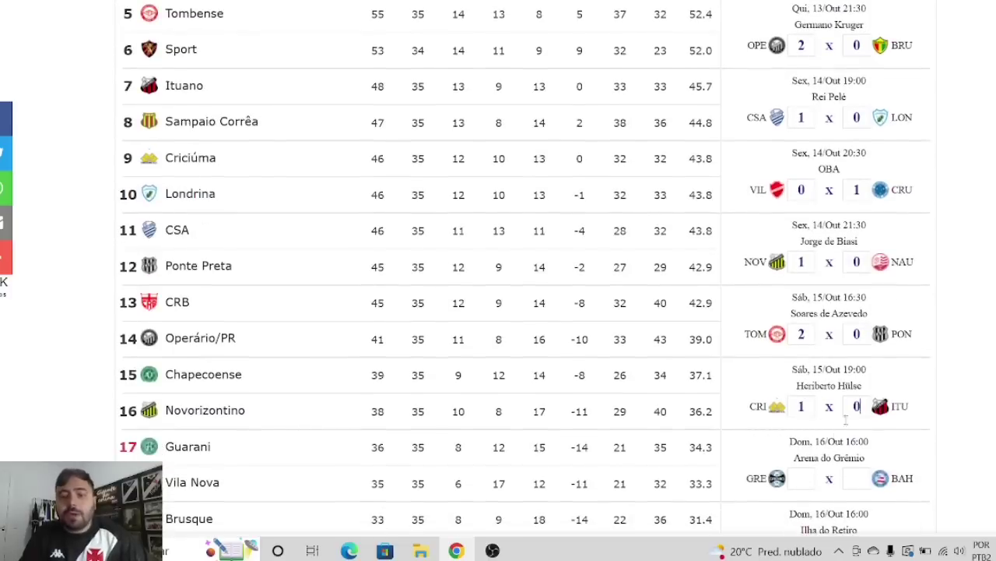
Step: Enter the round 35 score Grêmio 2–1 Bahia
{"action": "left_click", "coordinate": [802, 478]}
{"action": "type", "text": "2"}
{"action": "left_click", "coordinate": [859, 478]}
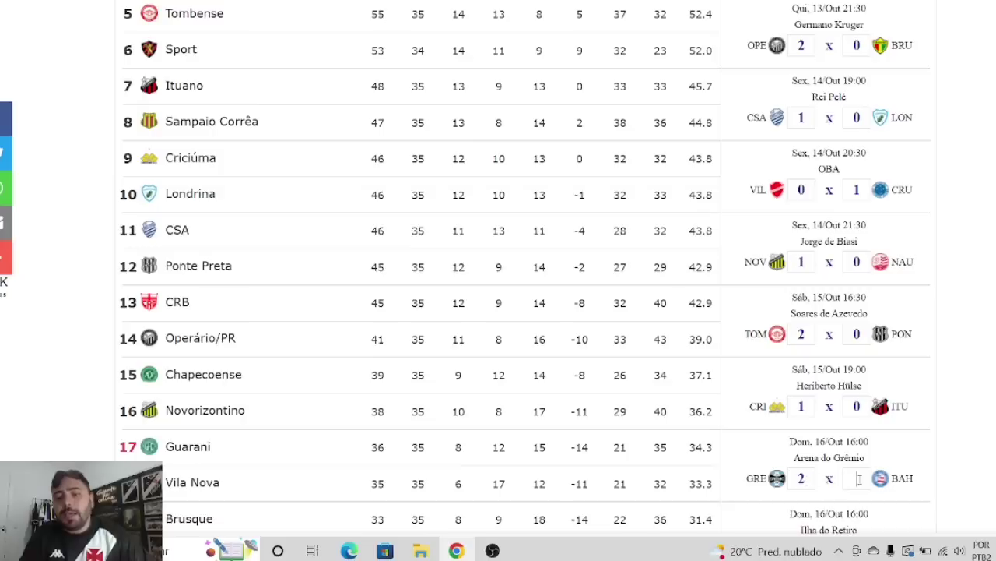
{"action": "type", "text": "1"}
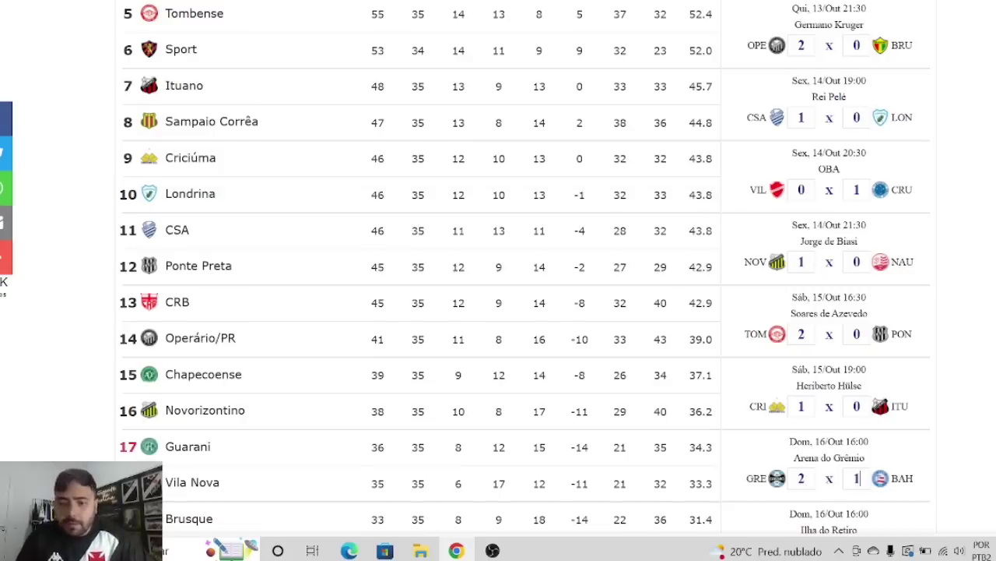
Step: Enter the round 35 score Sport 1–0 Vasco
{"action": "scroll", "coordinate": [525, 267], "scroll_direction": "down", "scroll_amount": 1}
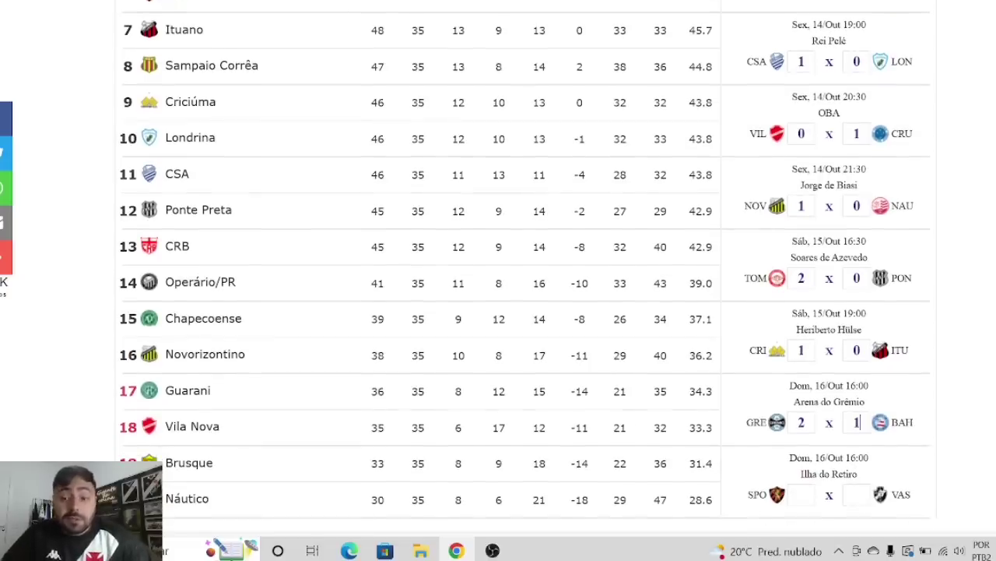
{"action": "scroll", "coordinate": [526, 267], "scroll_direction": "up", "scroll_amount": 3}
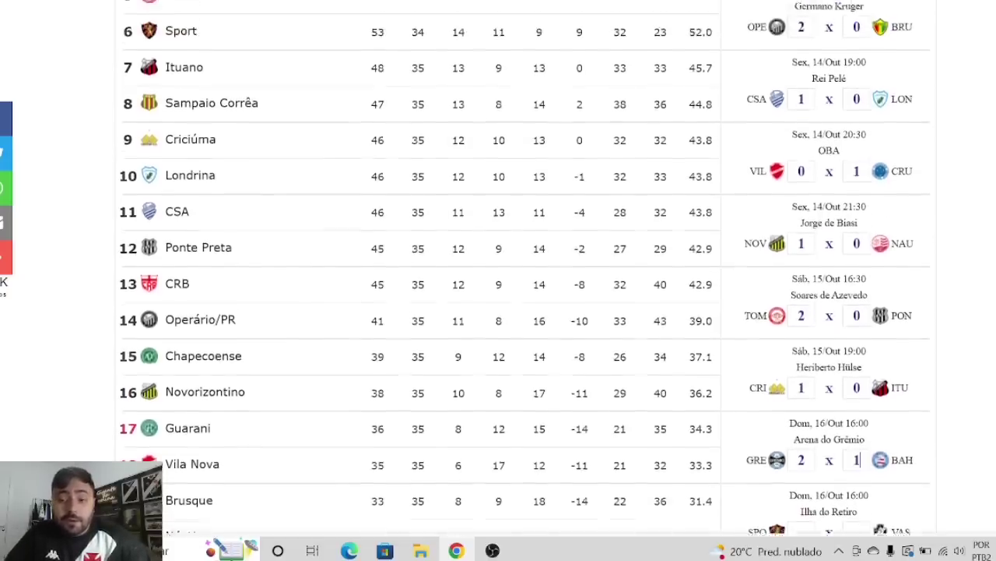
{"action": "scroll", "coordinate": [526, 267], "scroll_direction": "up", "scroll_amount": 1}
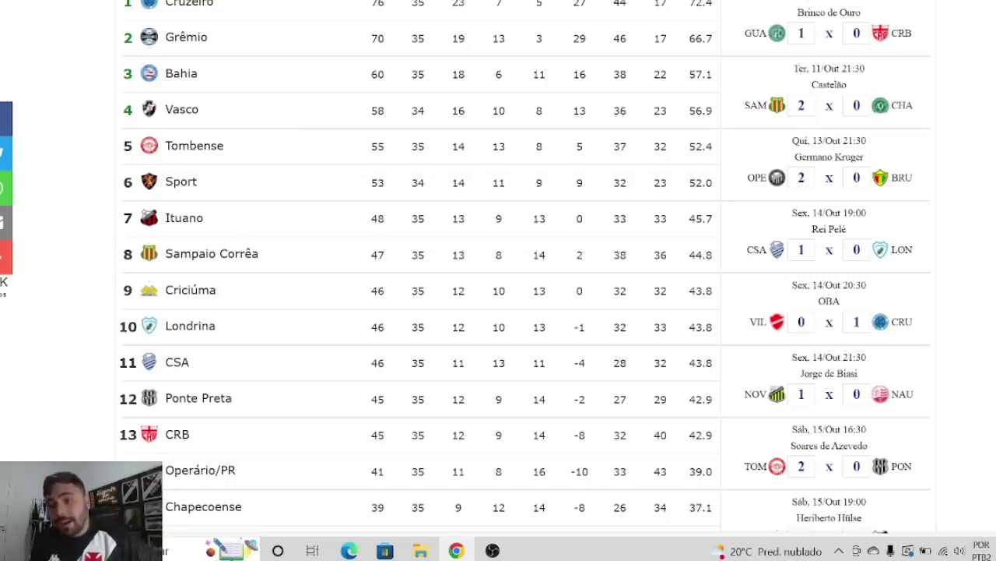
{"action": "scroll", "coordinate": [940, 255], "scroll_direction": "down", "scroll_amount": 4}
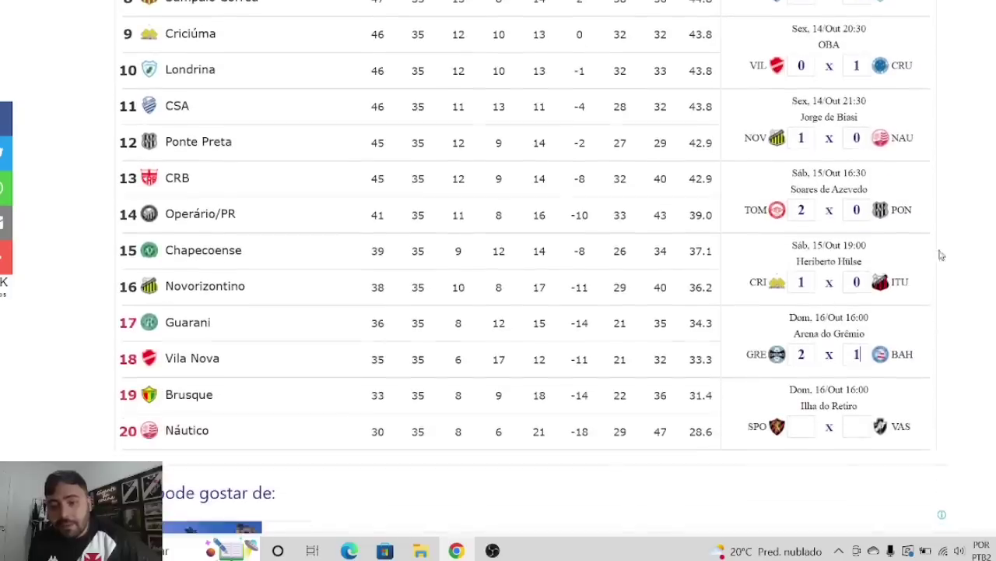
{"action": "left_click", "coordinate": [797, 429]}
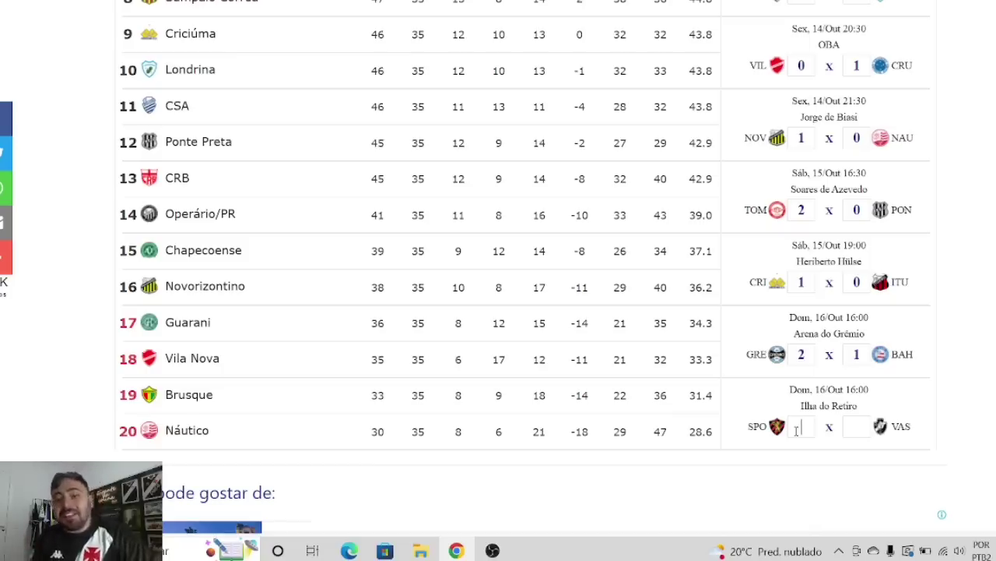
{"action": "type", "text": "1"}
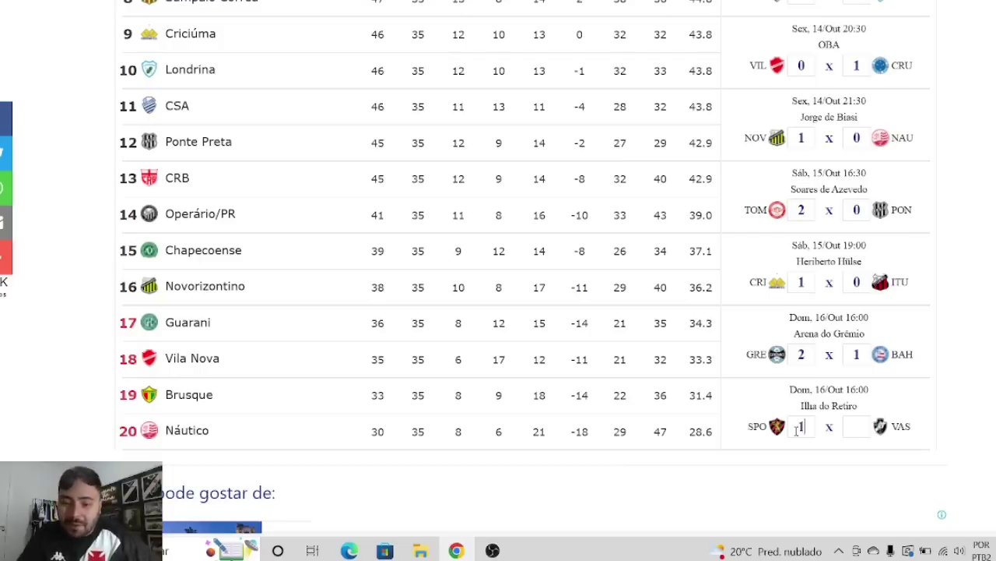
{"action": "left_click", "coordinate": [848, 430]}
{"action": "type", "text": "0"}
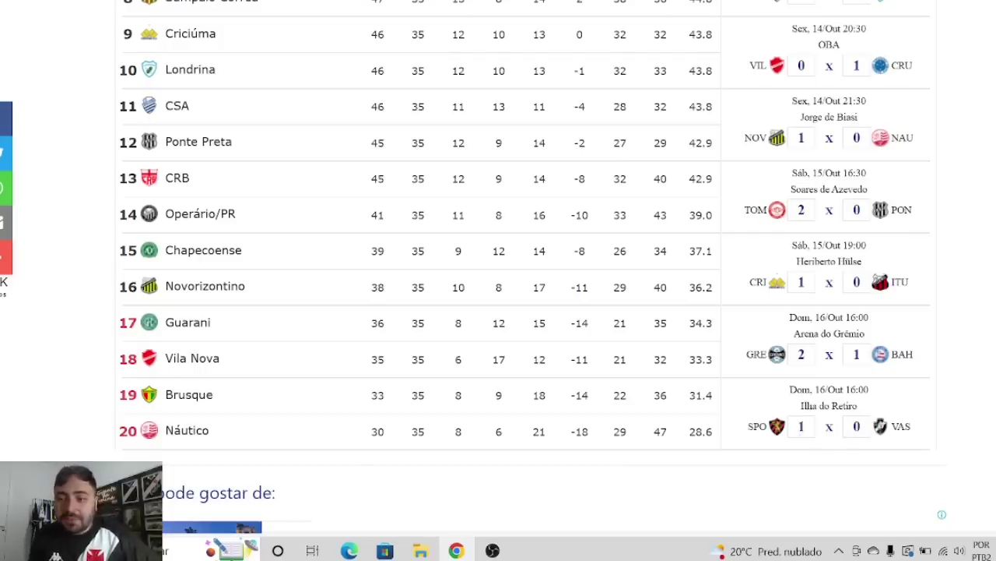
Step: Advance to round 36 and enter the scores Ponte Preta 1–0 CSA and CRB 2–0 Operário
{"action": "scroll", "coordinate": [499, 265], "scroll_direction": "up", "scroll_amount": 5}
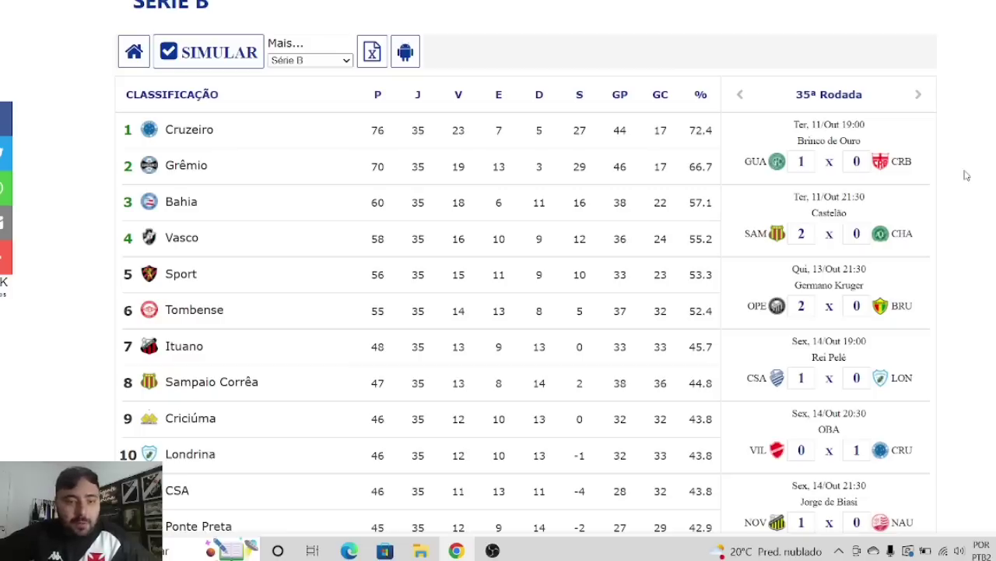
{"action": "left_click", "coordinate": [925, 104]}
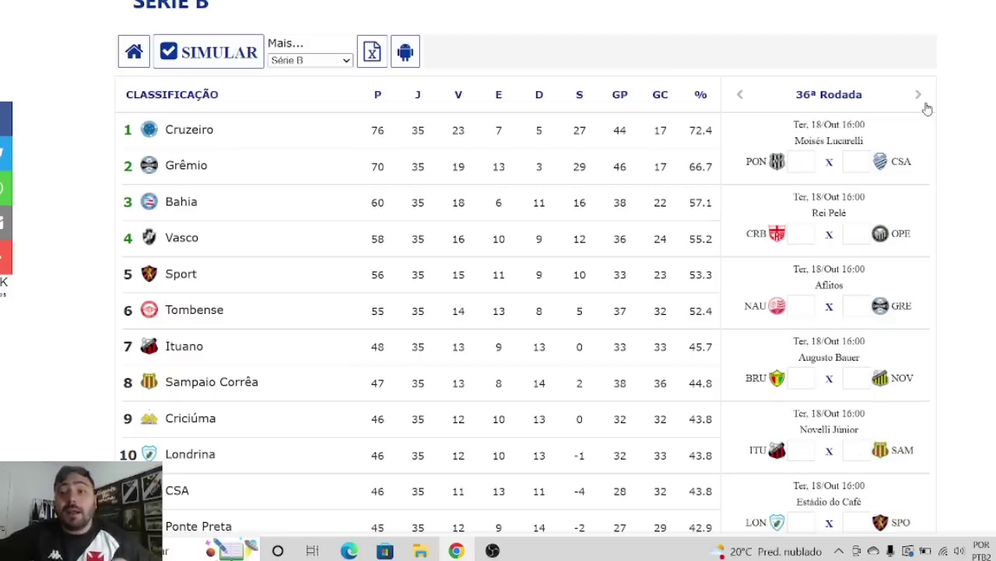
{"action": "left_click", "coordinate": [801, 162]}
{"action": "type", "text": "1"}
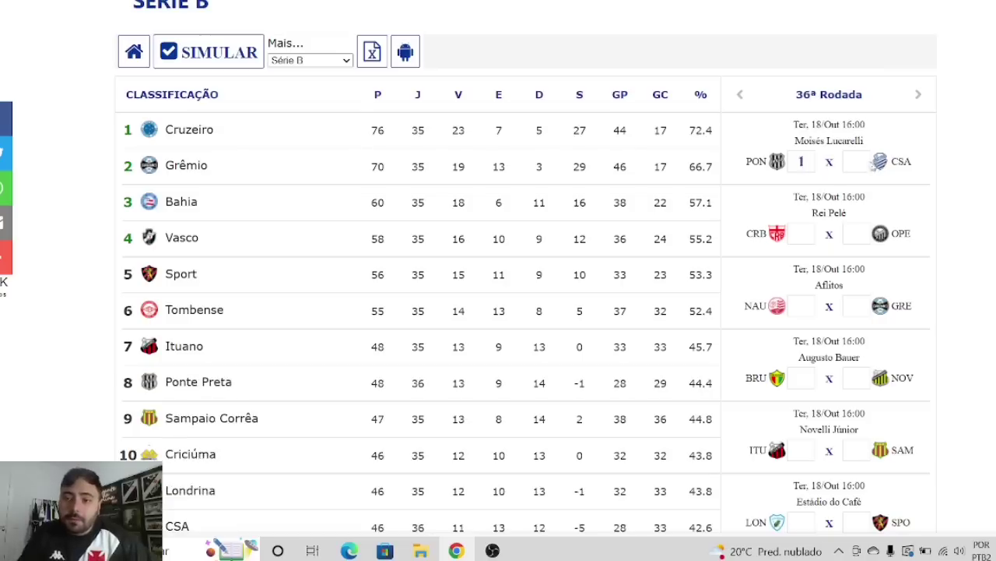
{"action": "left_click", "coordinate": [857, 161]}
{"action": "type", "text": "0"}
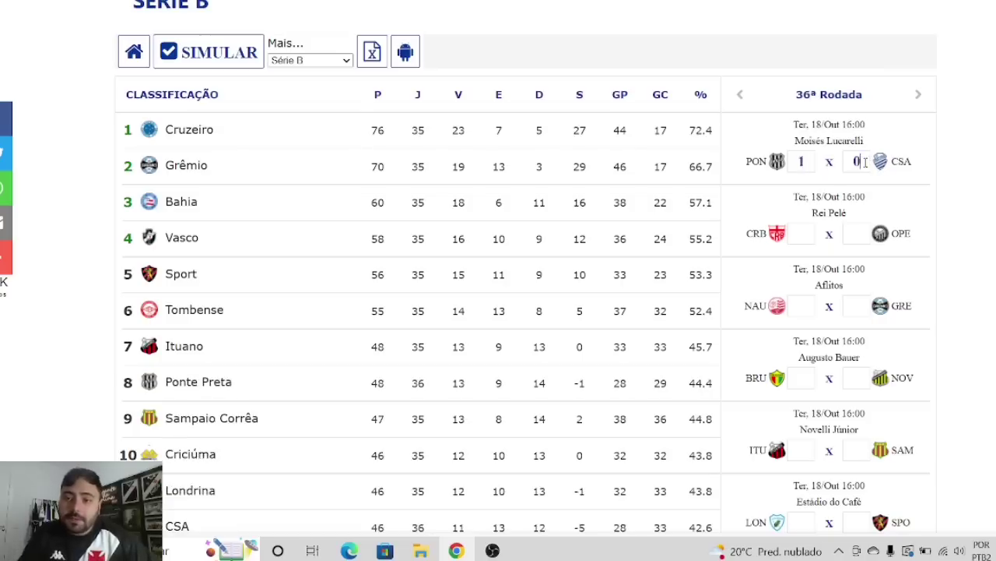
{"action": "left_click", "coordinate": [805, 232]}
{"action": "type", "text": "2"}
{"action": "left_click", "coordinate": [857, 234]}
{"action": "type", "text": "0"}
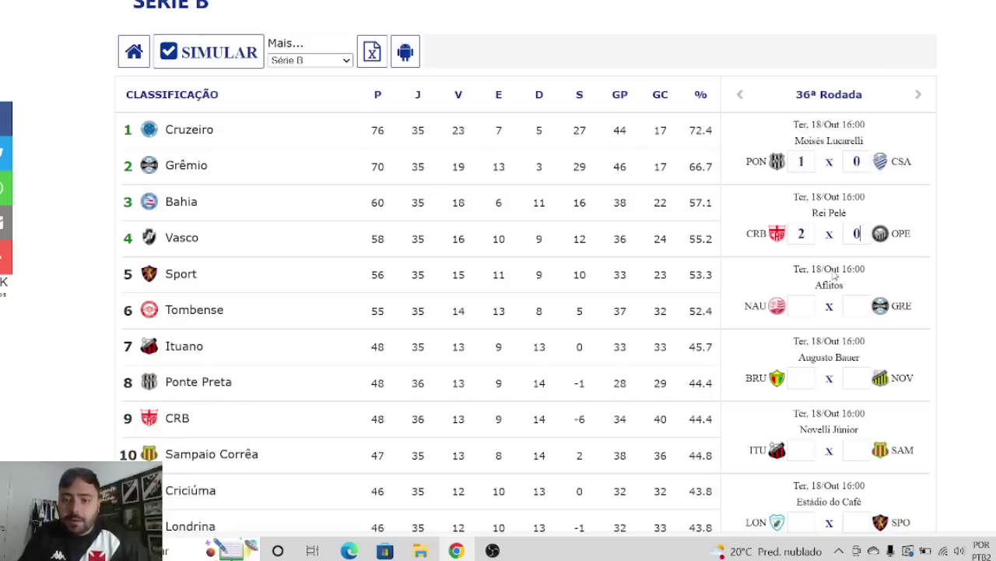
Step: Fill in the round 36 scores Náutico 0–2 Grêmio and Brusque 1–0 Novorizontino
{"action": "left_click", "coordinate": [803, 305]}
{"action": "type", "text": "0"}
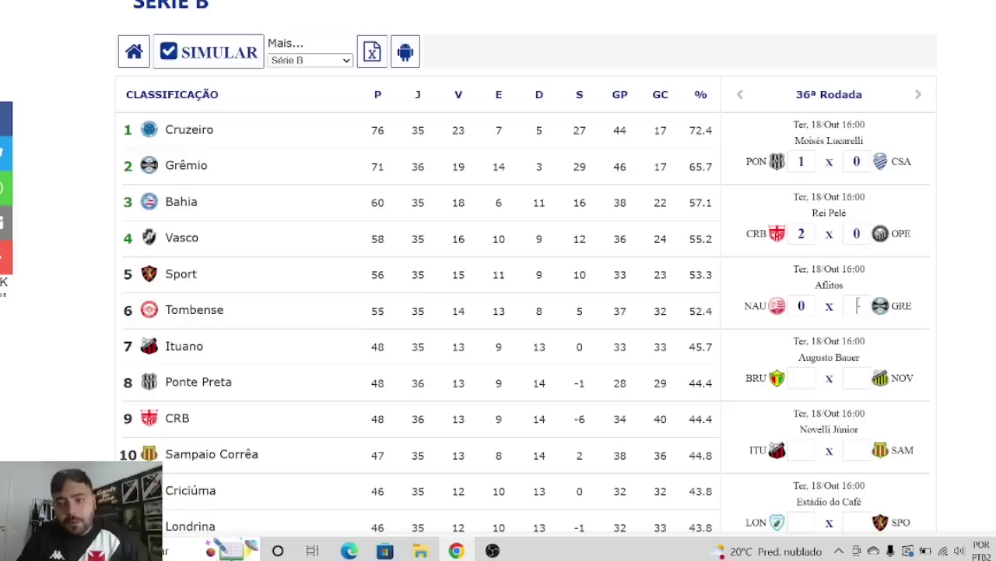
{"action": "left_click", "coordinate": [858, 305]}
{"action": "type", "text": "2"}
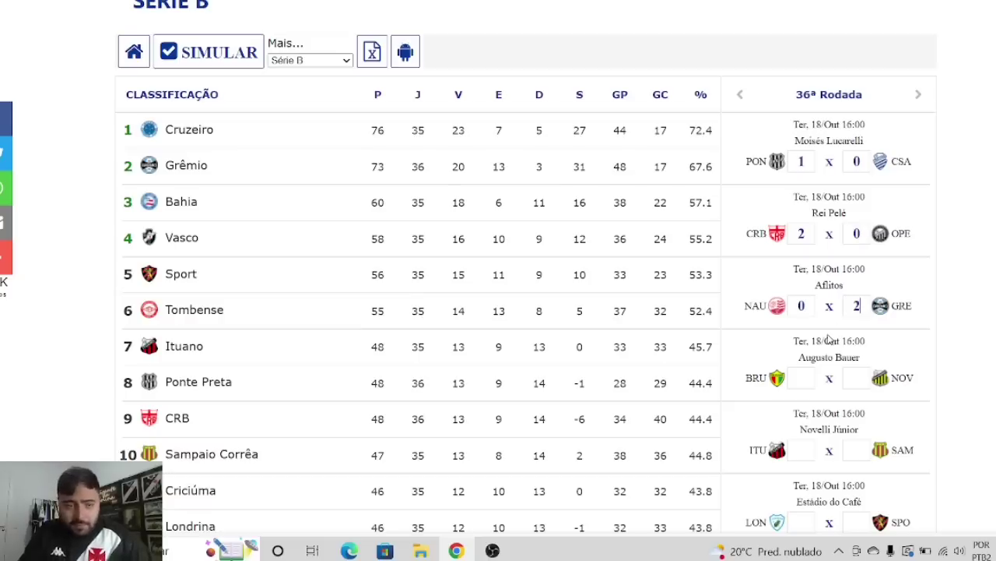
{"action": "scroll", "coordinate": [527, 267], "scroll_direction": "down", "scroll_amount": 4}
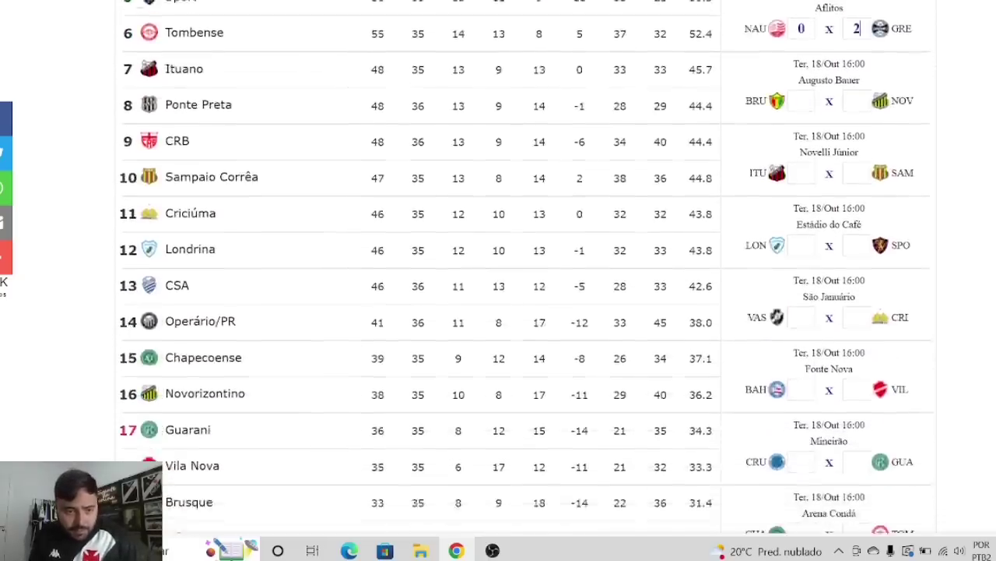
{"action": "scroll", "coordinate": [526, 267], "scroll_direction": "up", "scroll_amount": 3}
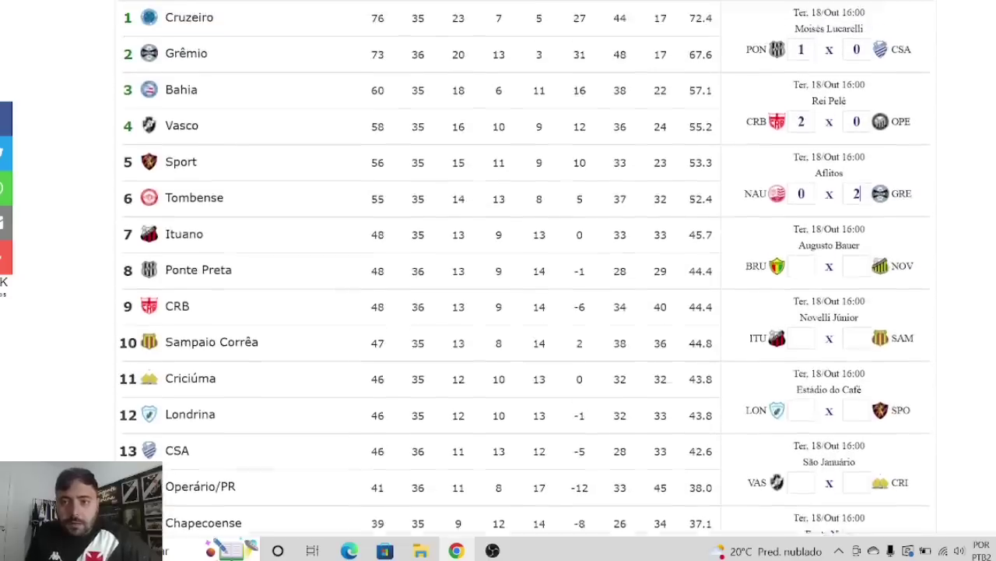
{"action": "left_click", "coordinate": [805, 293]}
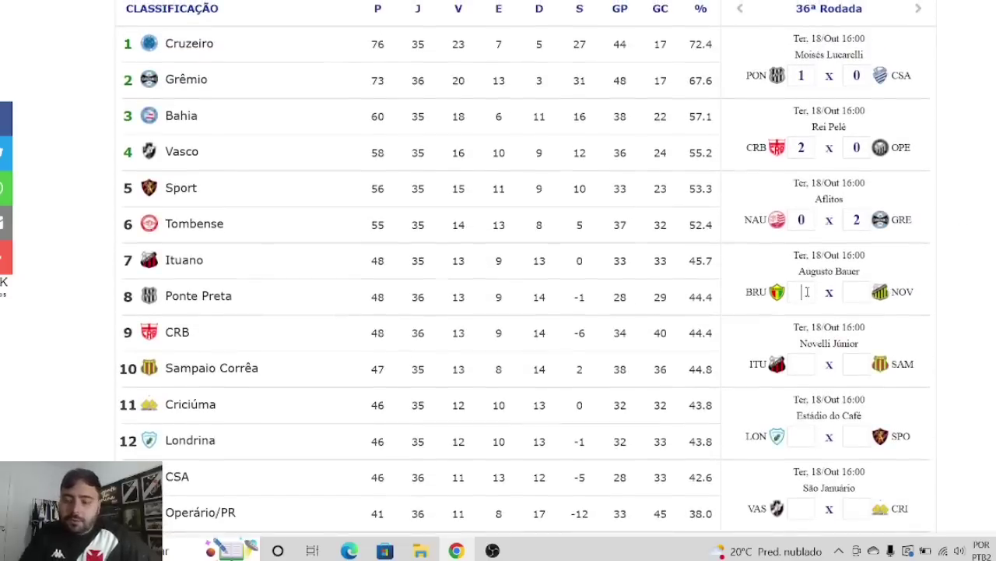
{"action": "type", "text": "1"}
{"action": "left_click", "coordinate": [856, 292]}
{"action": "type", "text": "0"}
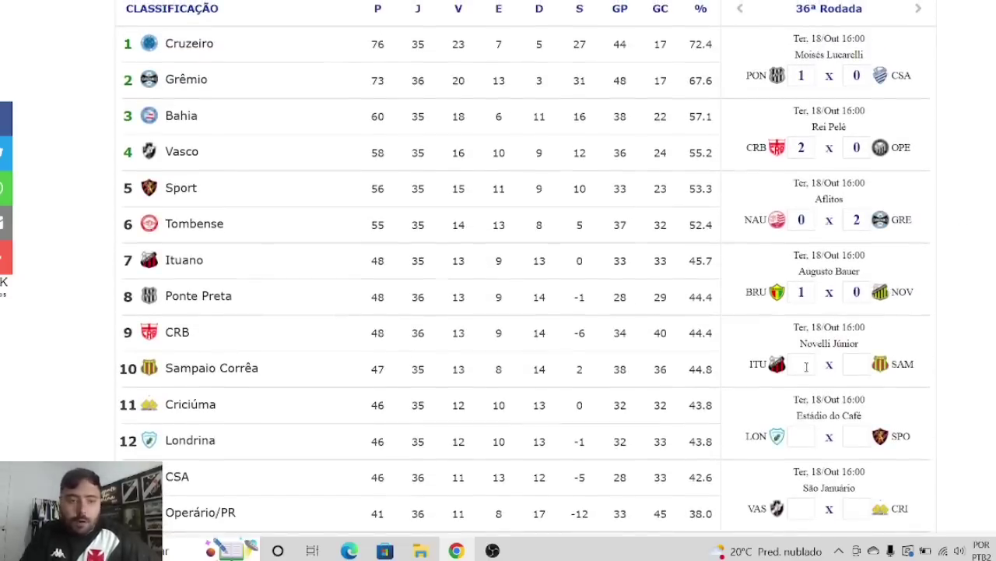
Step: Set the round 36 scores to Ituano 2–1 Sampaio Corrêa and Londrina 1–1 Sport
{"action": "left_click", "coordinate": [805, 365]}
{"action": "type", "text": "2"}
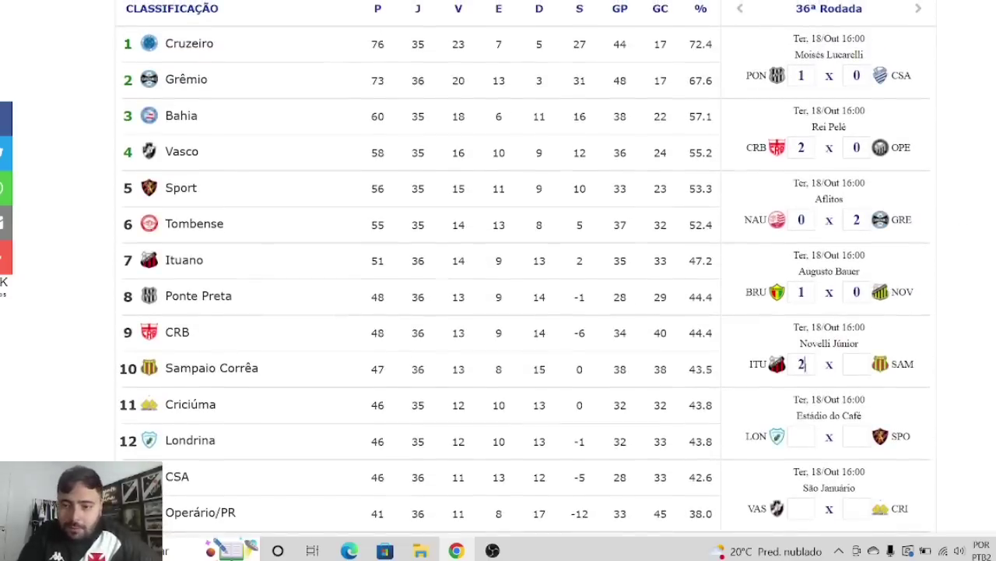
{"action": "left_click", "coordinate": [861, 364]}
{"action": "type", "text": "1"}
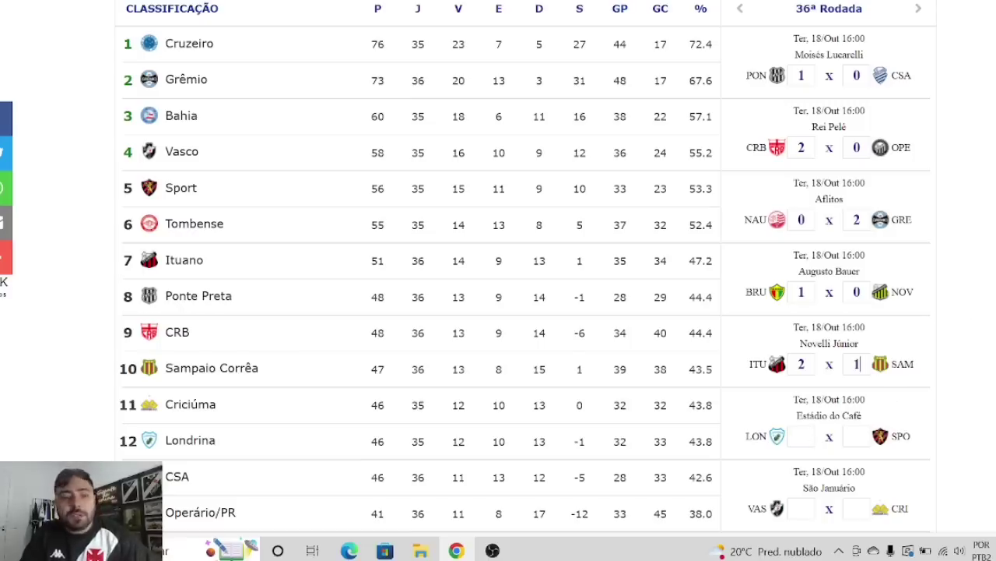
{"action": "left_click", "coordinate": [806, 436]}
{"action": "type", "text": "1"}
{"action": "key", "text": "Tab"}
{"action": "type", "text": "1"}
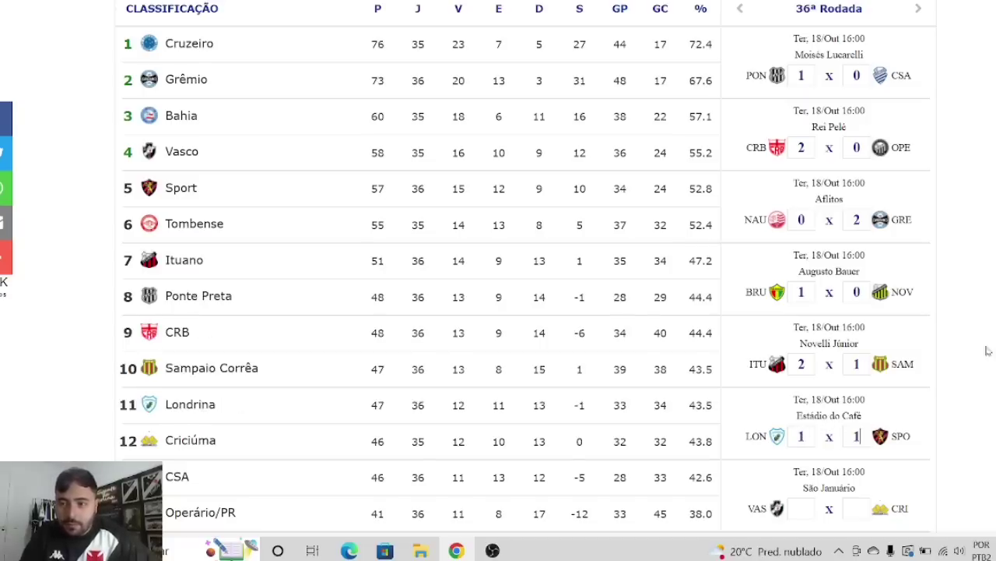
Step: Enter the round 36 scores Vasco 2–0 Criciúma and Bahia 2–0 Vila Nova
{"action": "scroll", "coordinate": [526, 268], "scroll_direction": "down", "scroll_amount": 1}
{"action": "scroll", "coordinate": [945, 303], "scroll_direction": "down", "scroll_amount": 1}
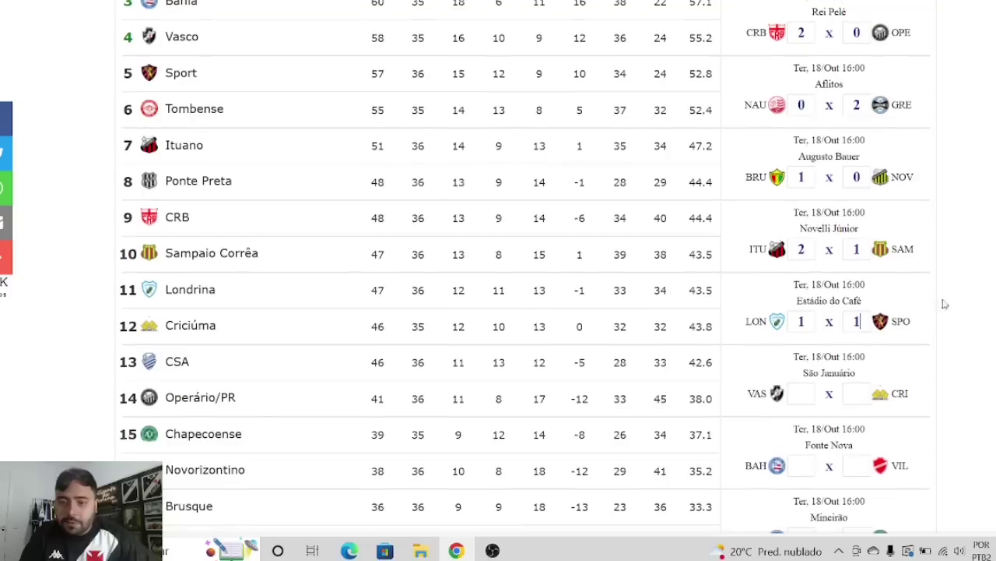
{"action": "left_click", "coordinate": [806, 392]}
{"action": "type", "text": "2"}
{"action": "left_click", "coordinate": [856, 393]}
{"action": "type", "text": "0"}
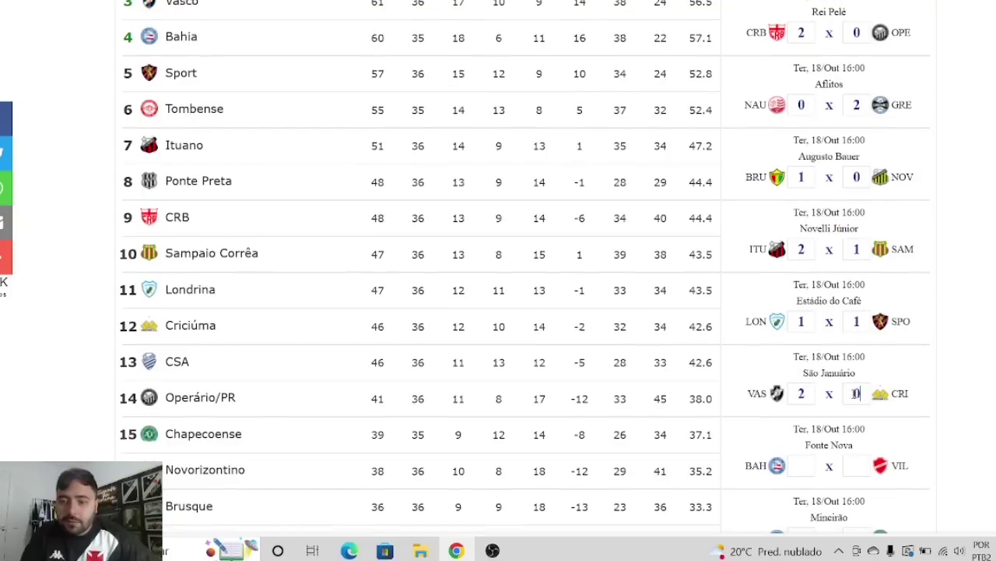
{"action": "left_click", "coordinate": [803, 465]}
{"action": "type", "text": "2"}
{"action": "left_click", "coordinate": [856, 465]}
{"action": "type", "text": "0"}
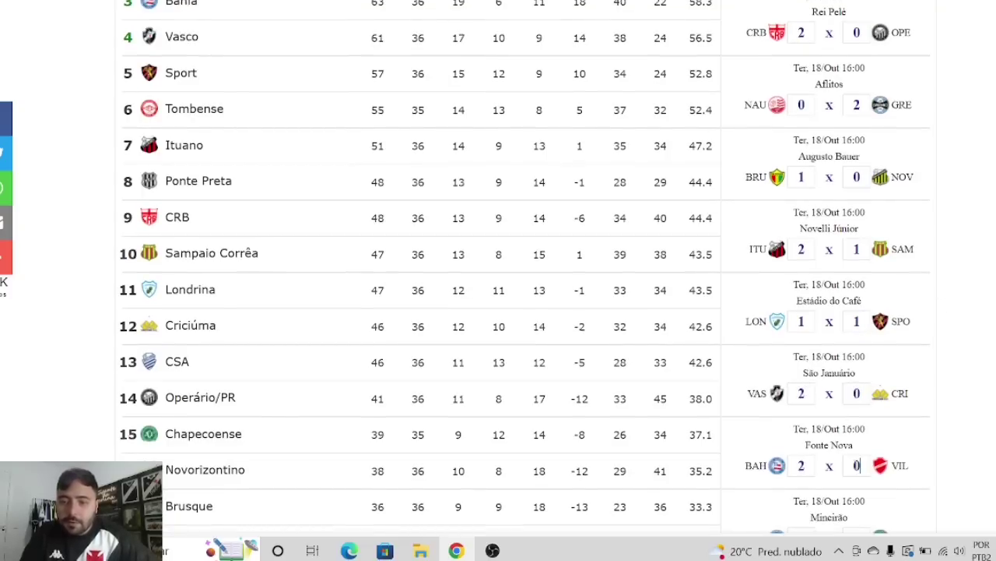
Step: Fill in the round 36 score Cruzeiro 2–0 Guarani
{"action": "scroll", "coordinate": [856, 465], "scroll_direction": "down", "scroll_amount": 2}
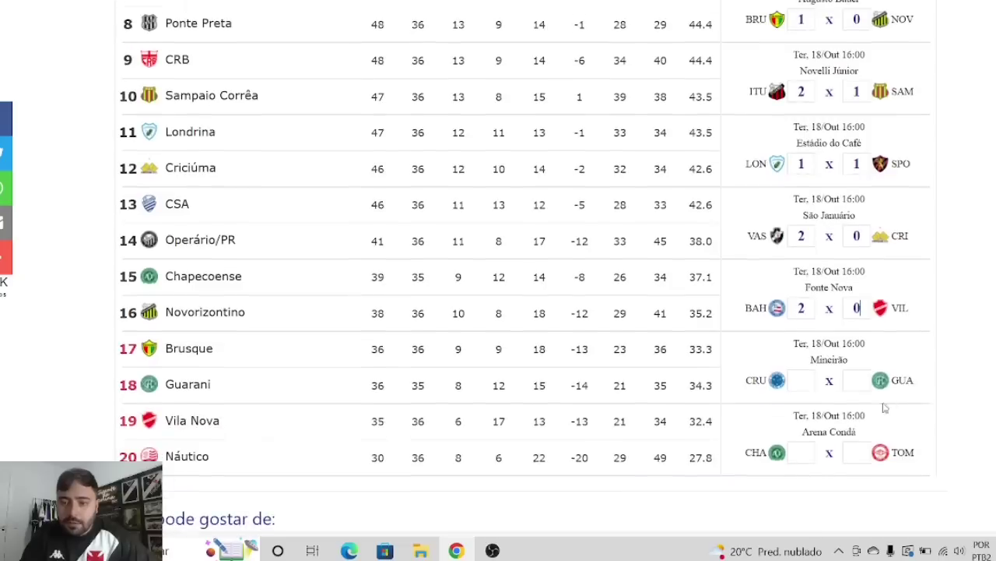
{"action": "left_click", "coordinate": [803, 380]}
{"action": "type", "text": "2"}
{"action": "left_click", "coordinate": [857, 379]}
{"action": "type", "text": "0"}
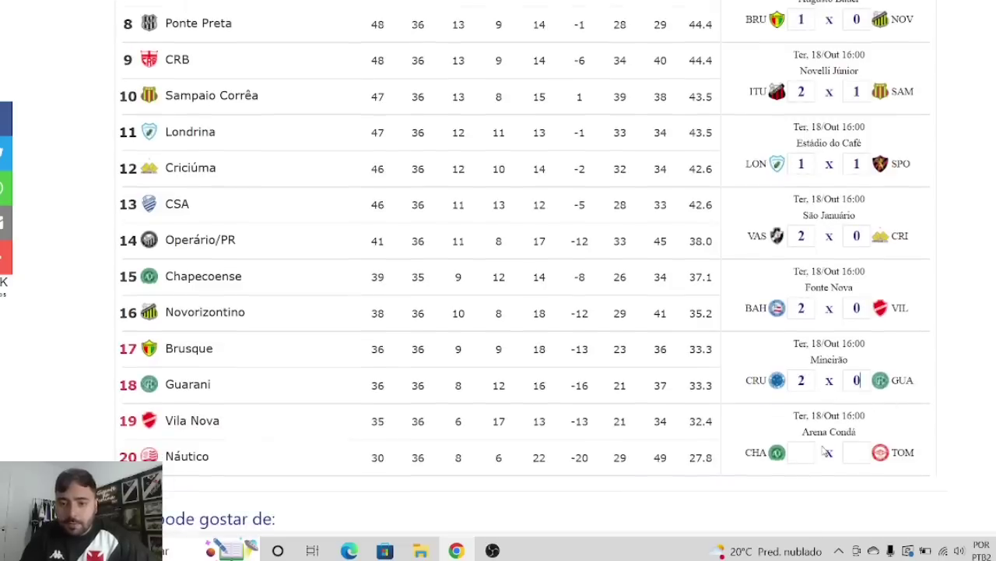
Step: Set the last round 36 match to Chapecoense 1–0 Tombense
{"action": "left_click", "coordinate": [807, 460]}
{"action": "type", "text": "0"}
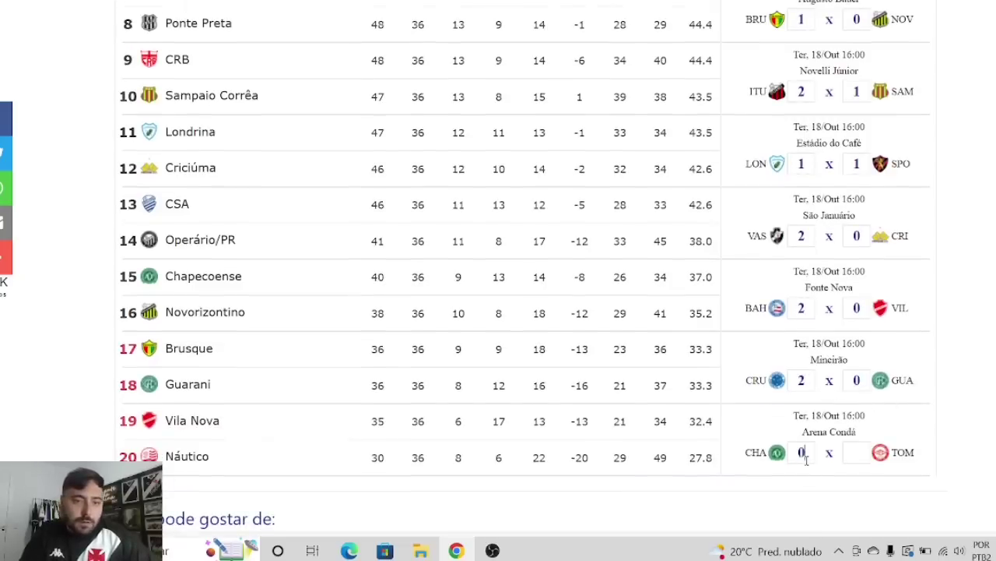
{"action": "type", "text": "1"}
{"action": "key", "text": "Tab"}
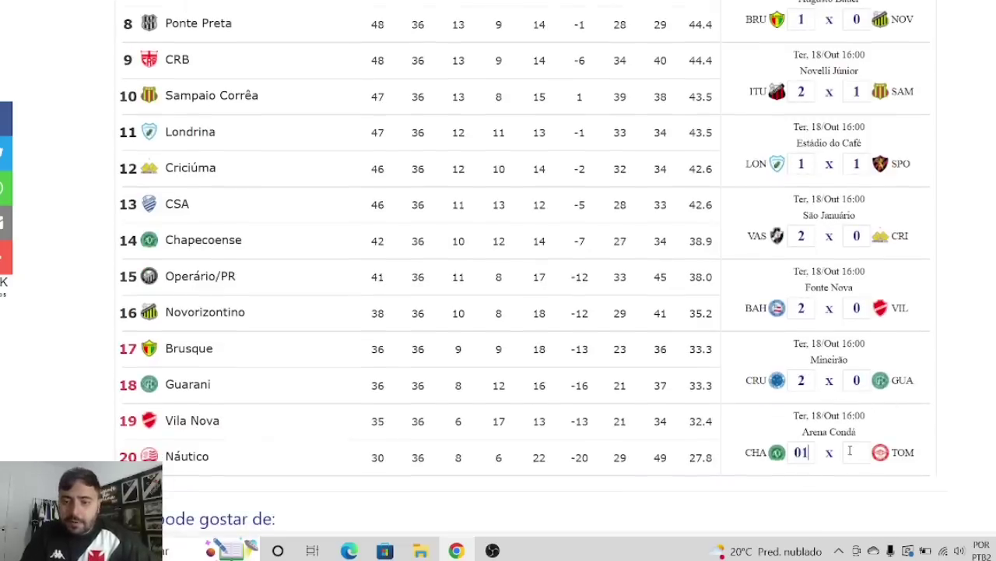
{"action": "type", "text": "1"}
{"action": "key", "text": "shift+Tab"}
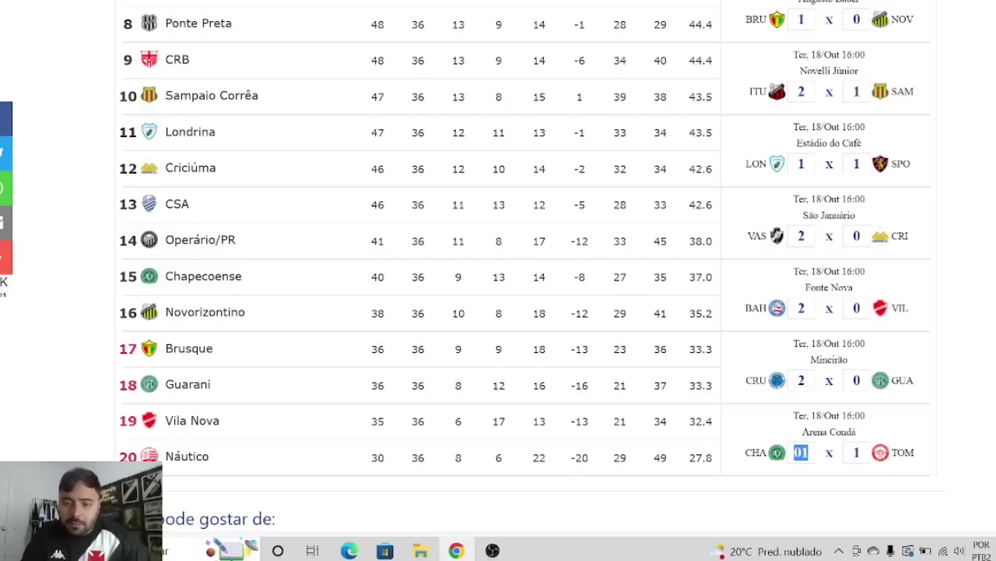
{"action": "type", "text": "1"}
{"action": "key", "text": "Tab"}
{"action": "type", "text": "0"}
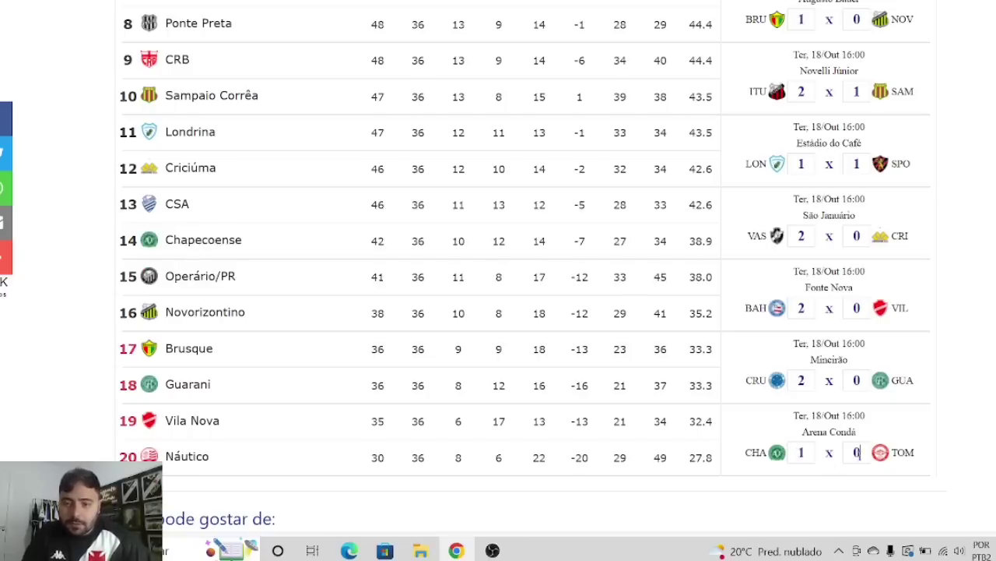
Step: Check the updated standings, advance to round 37 and look over its fixtures
{"action": "scroll", "coordinate": [526, 267], "scroll_direction": "up", "scroll_amount": 3}
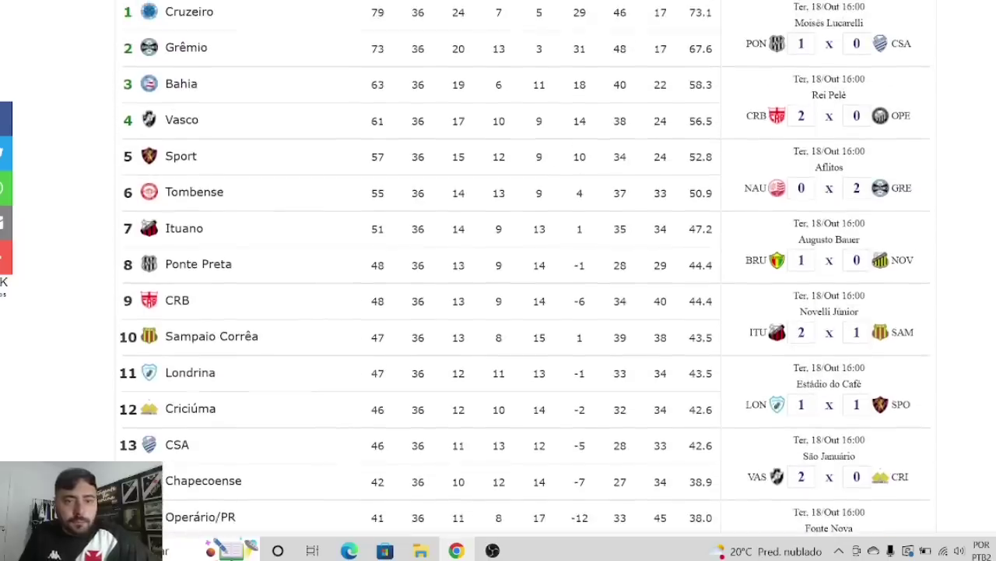
{"action": "scroll", "coordinate": [526, 268], "scroll_direction": "up", "scroll_amount": 1}
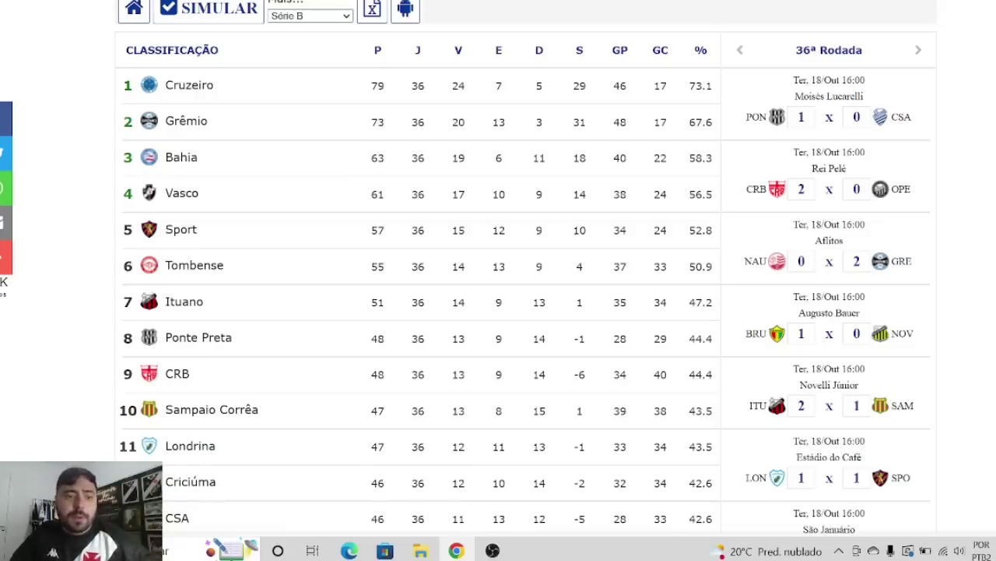
{"action": "left_click", "coordinate": [919, 51]}
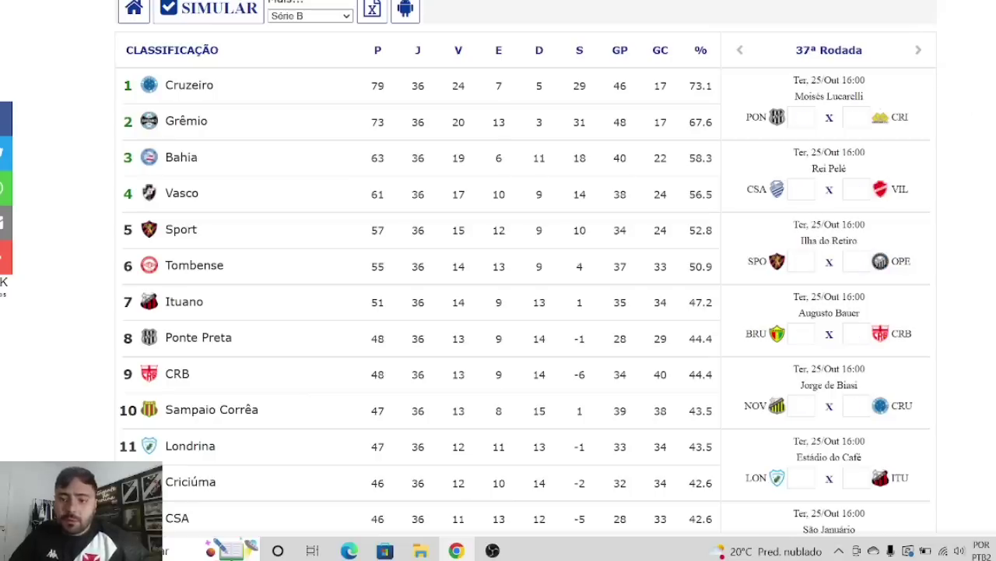
{"action": "scroll", "coordinate": [498, 273], "scroll_direction": "down", "scroll_amount": 2}
{"action": "scroll", "coordinate": [498, 272], "scroll_direction": "up", "scroll_amount": 1}
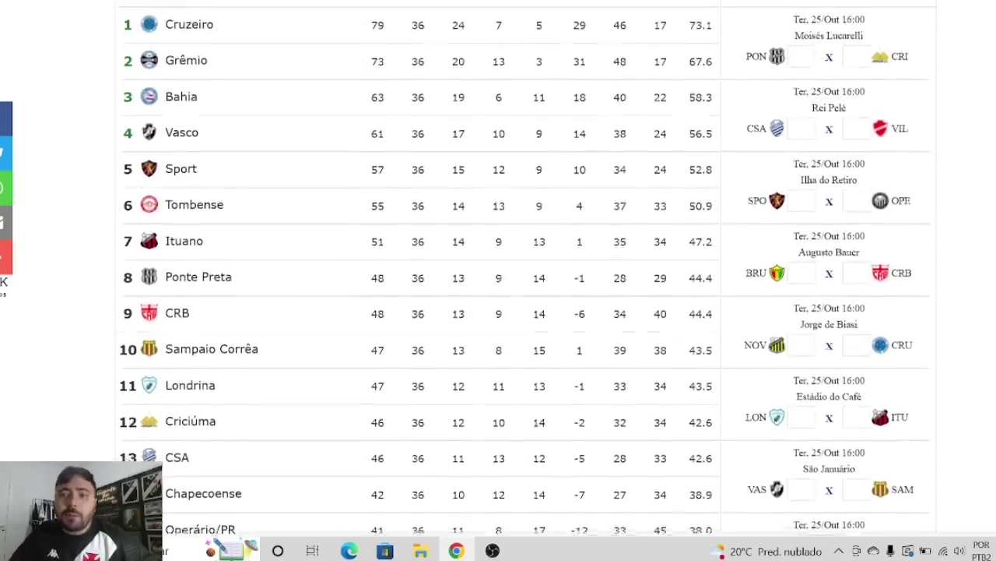
{"action": "scroll", "coordinate": [498, 273], "scroll_direction": "down", "scroll_amount": 1}
{"action": "scroll", "coordinate": [498, 272], "scroll_direction": "up", "scroll_amount": 1}
{"action": "scroll", "coordinate": [498, 273], "scroll_direction": "down", "scroll_amount": 2}
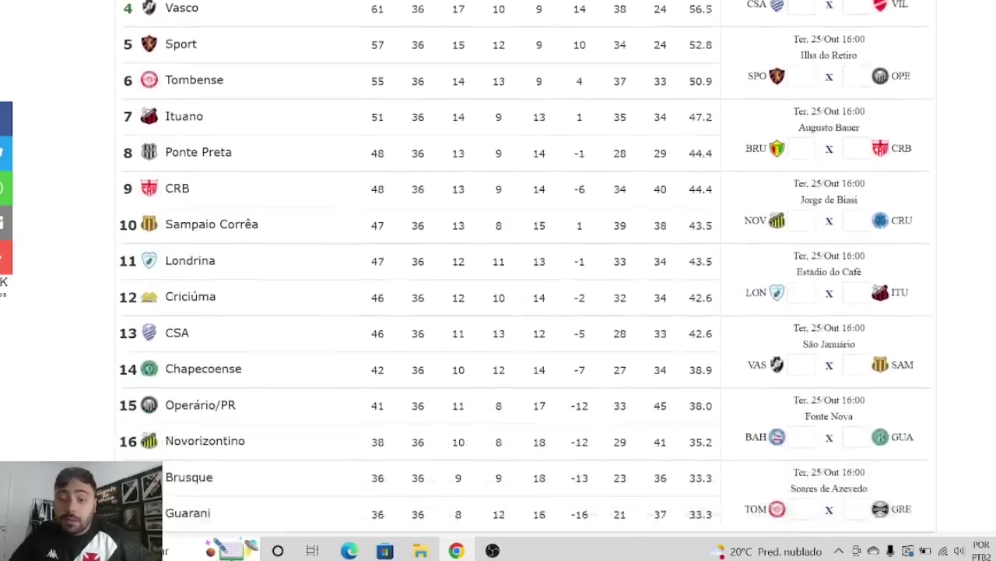
Step: Enter the round 37 scores Ponte Preta 1–0 Criciúma and CSA 2–0 Vila Nova
{"action": "scroll", "coordinate": [498, 272], "scroll_direction": "down", "scroll_amount": 2}
{"action": "scroll", "coordinate": [498, 272], "scroll_direction": "up", "scroll_amount": 2}
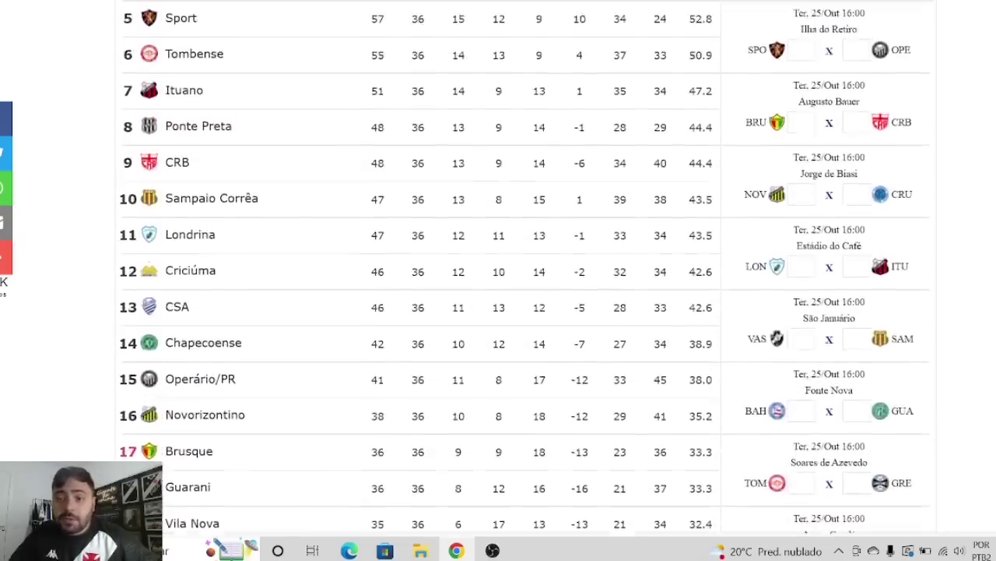
{"action": "scroll", "coordinate": [498, 273], "scroll_direction": "up", "scroll_amount": 3}
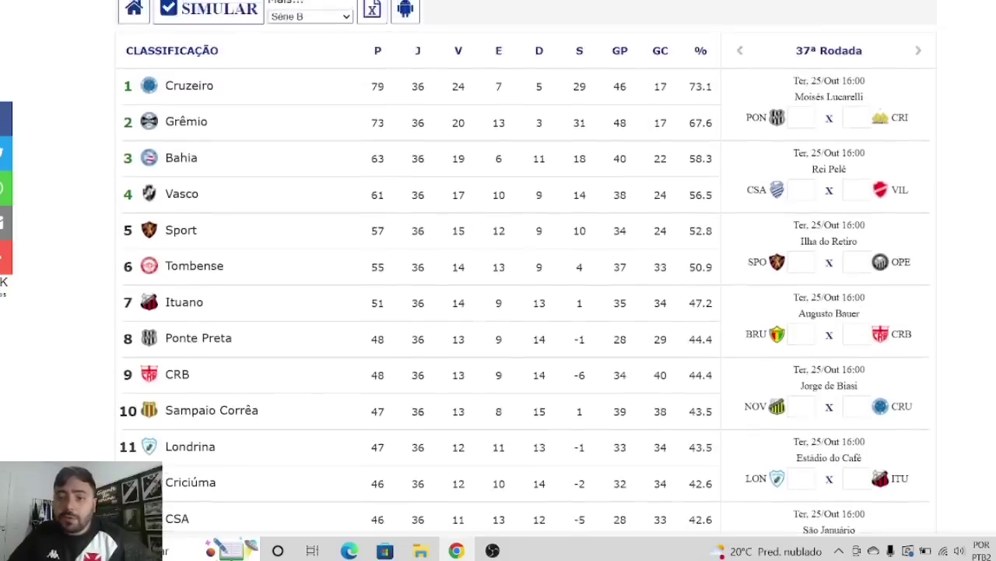
{"action": "scroll", "coordinate": [498, 273], "scroll_direction": "down", "scroll_amount": 4}
{"action": "scroll", "coordinate": [498, 273], "scroll_direction": "up", "scroll_amount": 4}
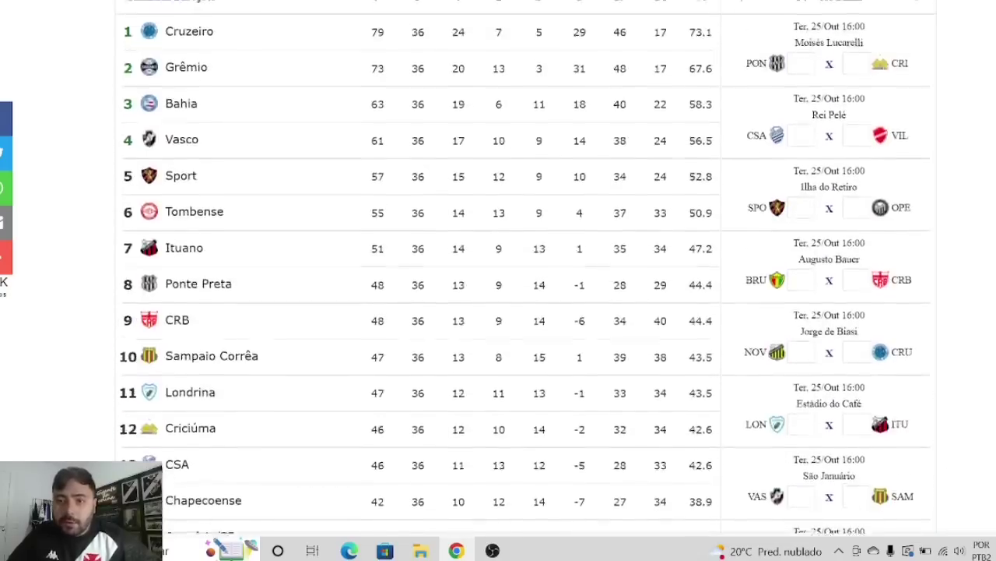
{"action": "scroll", "coordinate": [933, 137], "scroll_direction": "up", "scroll_amount": 1}
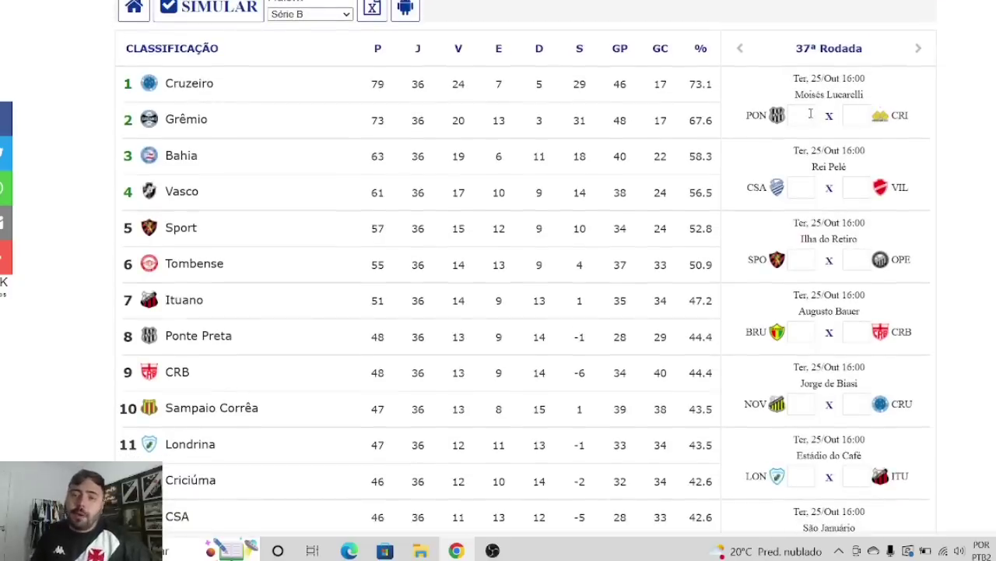
{"action": "type", "text": "1"}
{"action": "key", "text": "Tab"}
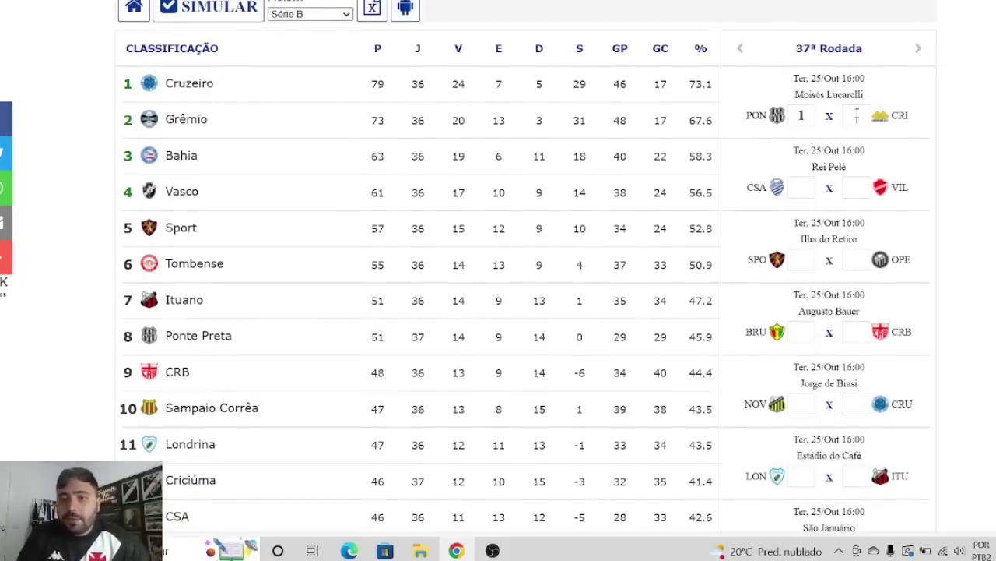
{"action": "type", "text": "0"}
{"action": "left_click", "coordinate": [809, 187]}
{"action": "type", "text": "2"}
{"action": "left_click", "coordinate": [850, 185]}
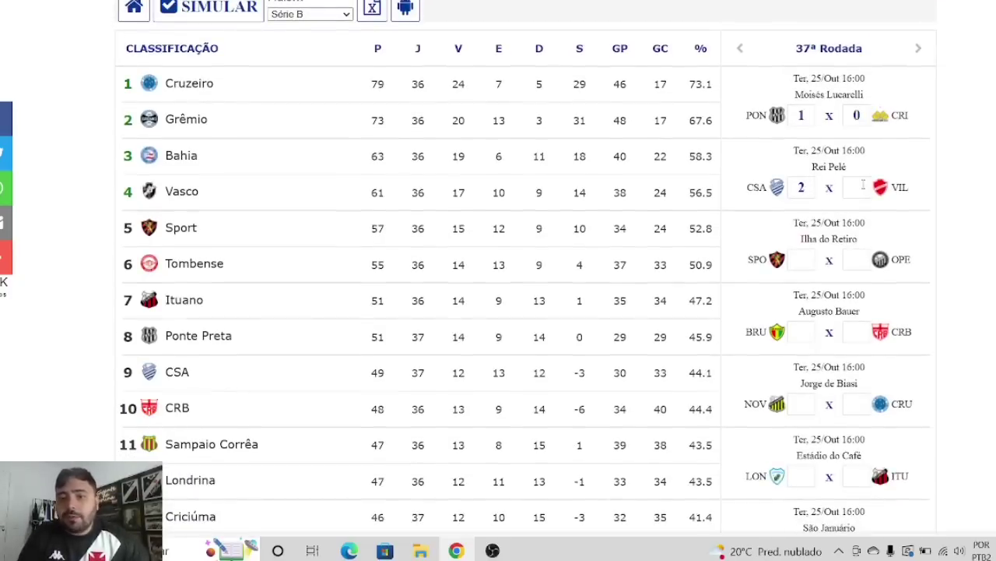
{"action": "type", "text": "0"}
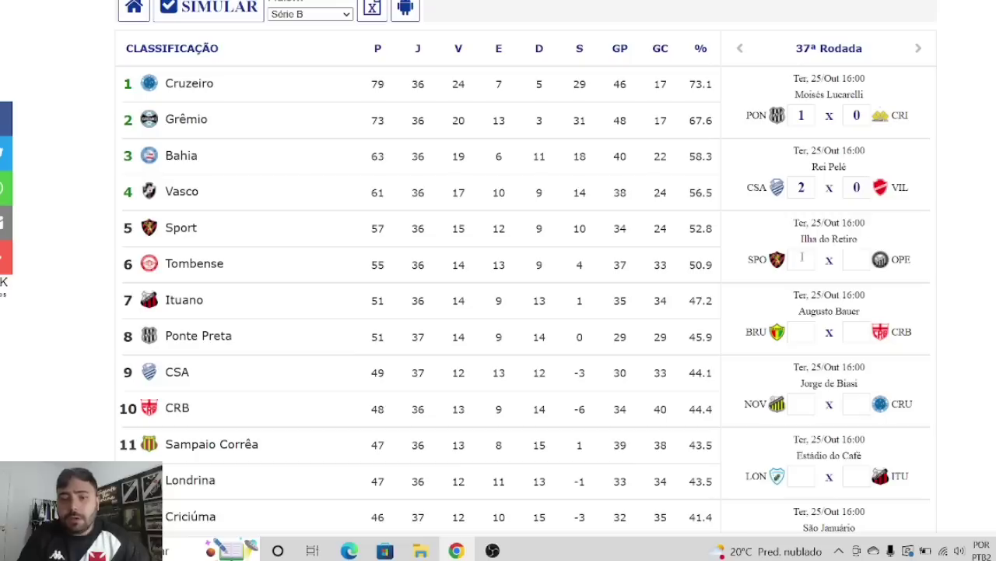
Step: Fill in the round 37 scores Sport 2–0 Operário/PR and Brusque 2–1 CRB
{"action": "left_click", "coordinate": [802, 259]}
{"action": "type", "text": "2"}
{"action": "left_click", "coordinate": [855, 264]}
{"action": "type", "text": "0"}
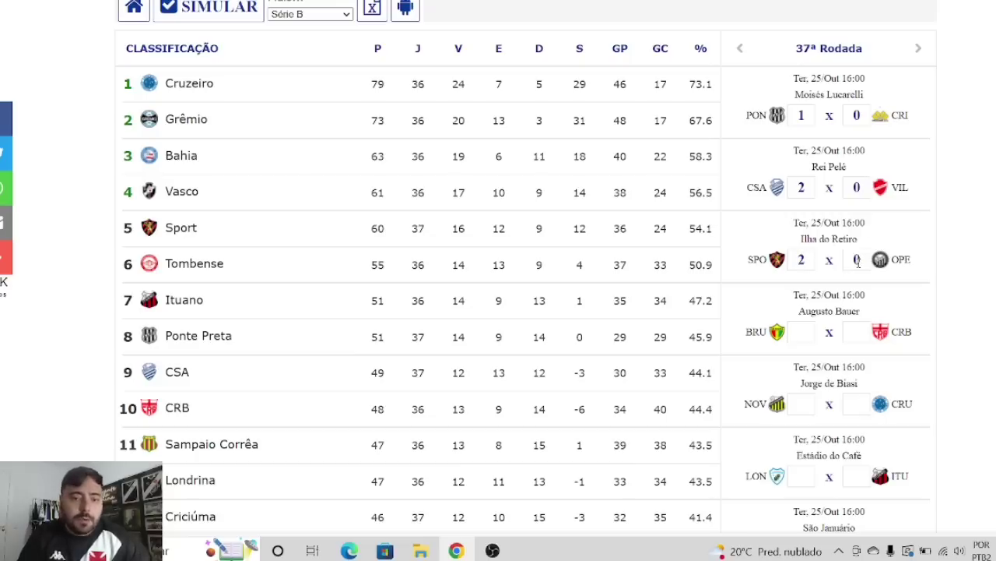
{"action": "left_click", "coordinate": [799, 333]}
{"action": "type", "text": "2"}
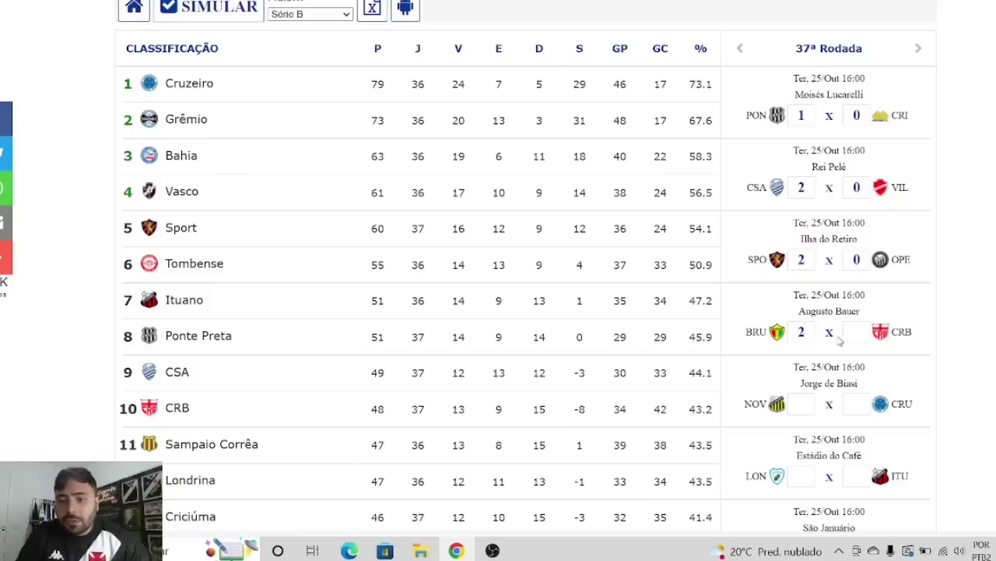
{"action": "left_click", "coordinate": [847, 338]}
{"action": "type", "text": "1"}
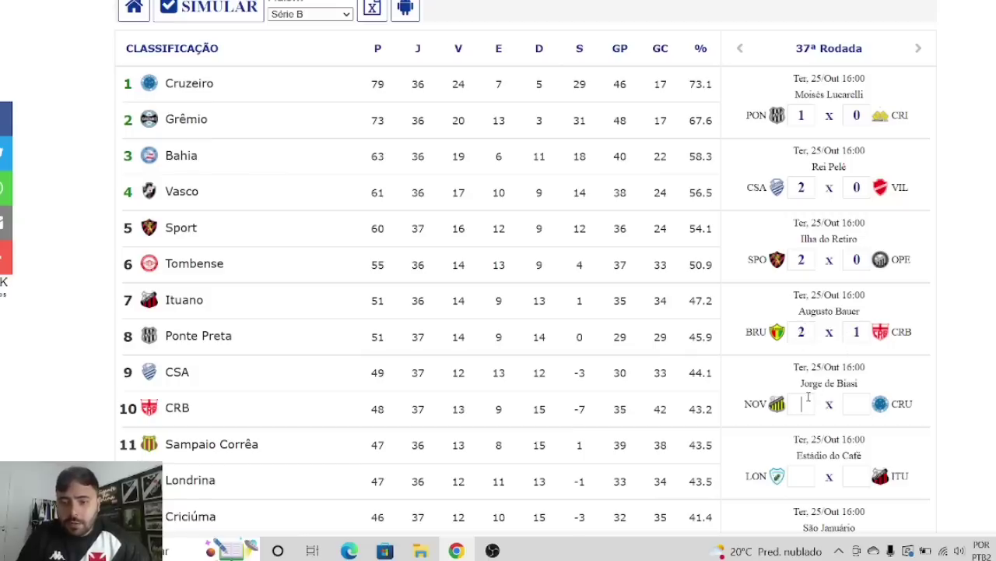
Step: Score the round 37 match Novorizontino against Cruzeiro 1–1, then correct it to 1–0 for Novorizontino
{"action": "left_click", "coordinate": [856, 403]}
{"action": "type", "text": "1"}
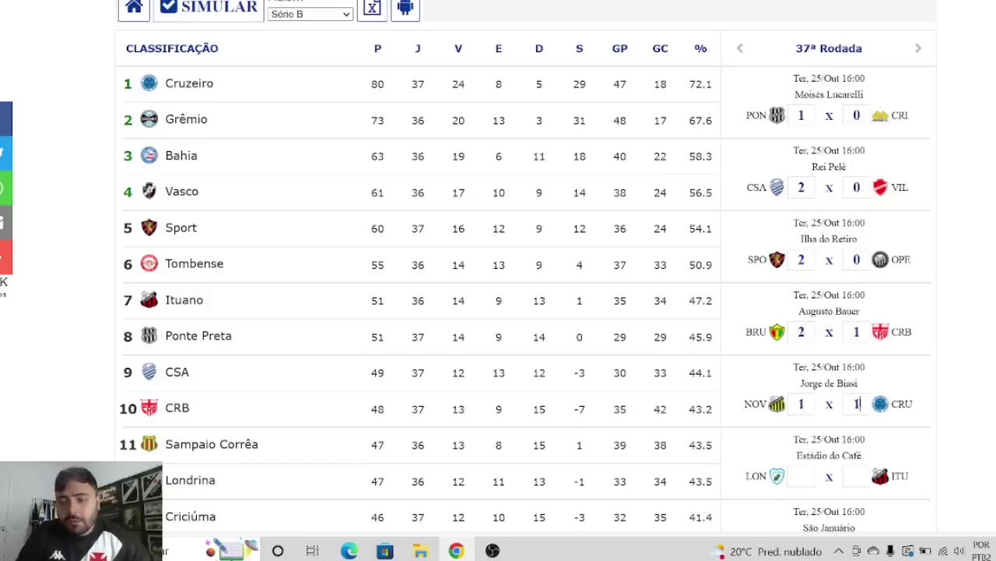
{"action": "scroll", "coordinate": [526, 267], "scroll_direction": "down", "scroll_amount": 1}
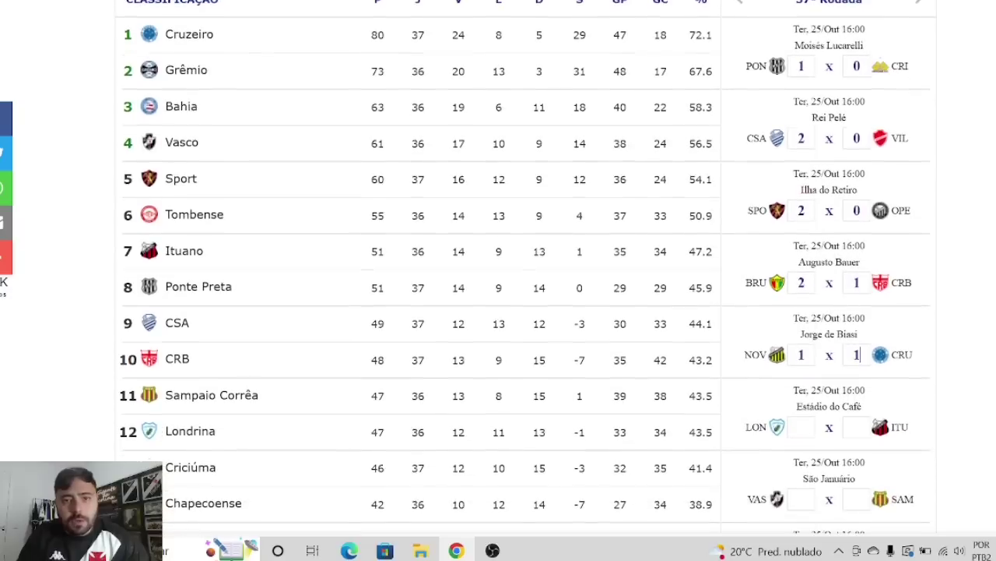
{"action": "key", "text": "BackSpace"}
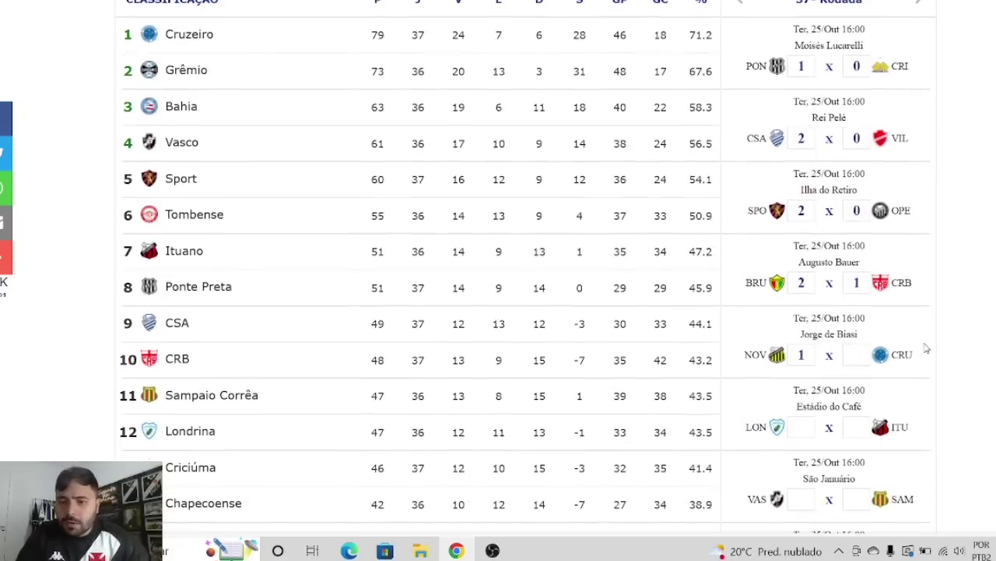
{"action": "type", "text": "0"}
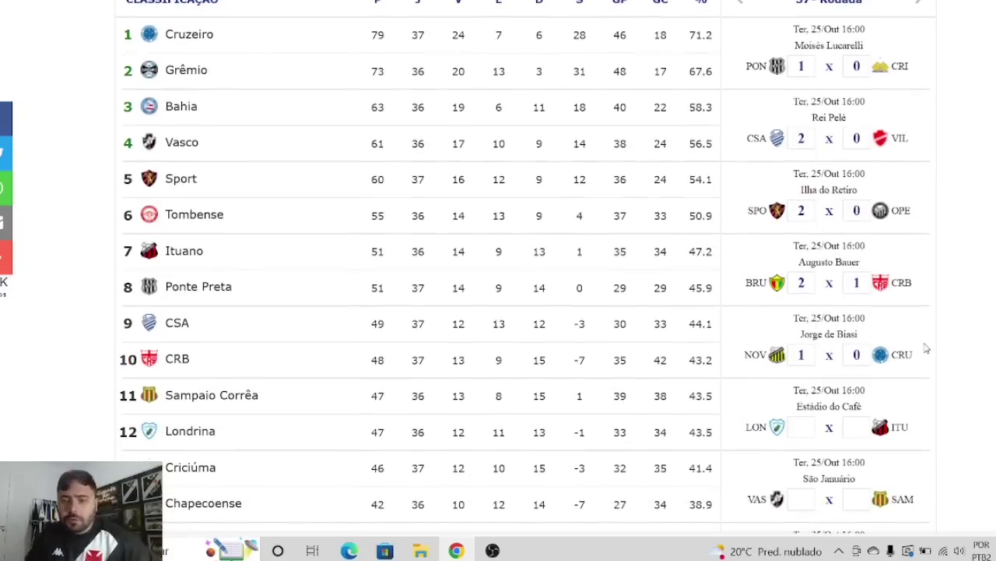
Step: Enter the round 37 scores Londrina 2–0 Ituano and Bahia 2–0 Guarani
{"action": "left_click", "coordinate": [809, 426]}
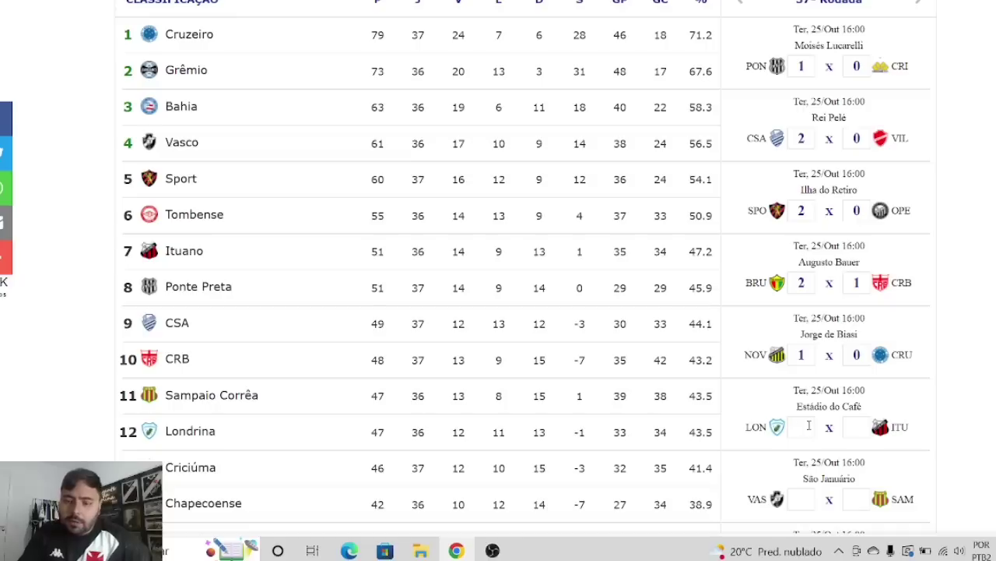
{"action": "type", "text": "2"}
{"action": "key", "text": "Tab"}
{"action": "type", "text": "0"}
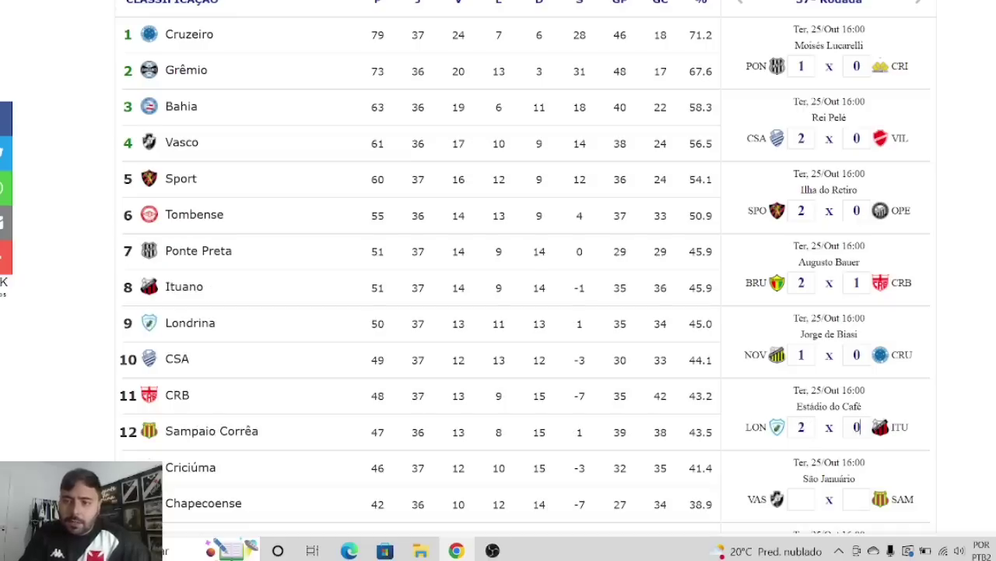
{"action": "scroll", "coordinate": [526, 268], "scroll_direction": "down", "scroll_amount": 2}
{"action": "left_click", "coordinate": [803, 449]}
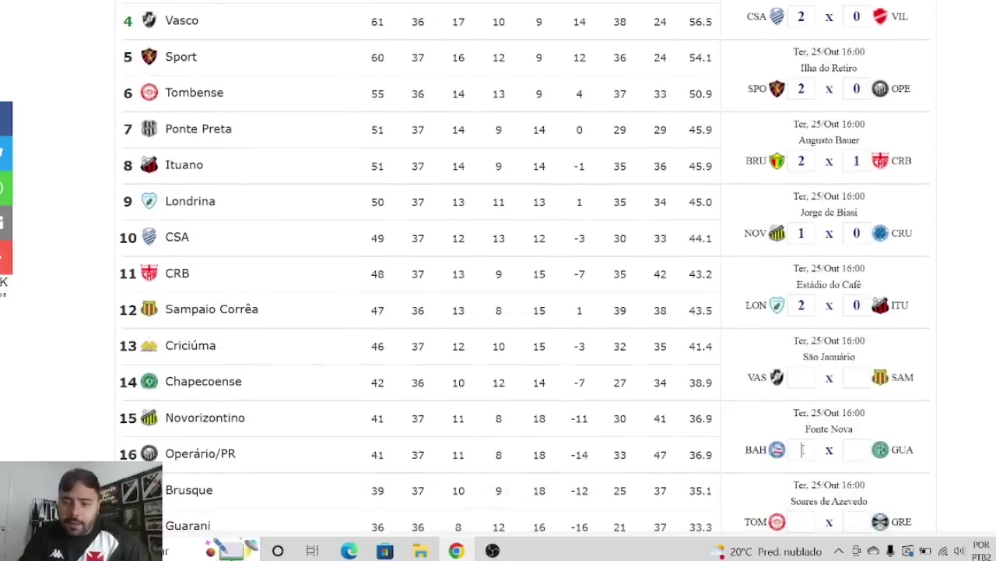
{"action": "type", "text": "2"}
{"action": "key", "text": "Tab"}
{"action": "type", "text": "0"}
Step: Set the round 37 results to Tombense 1–2 Grêmio and Chapecoense 2–0 Náutico
{"action": "left_click", "coordinate": [810, 513]}
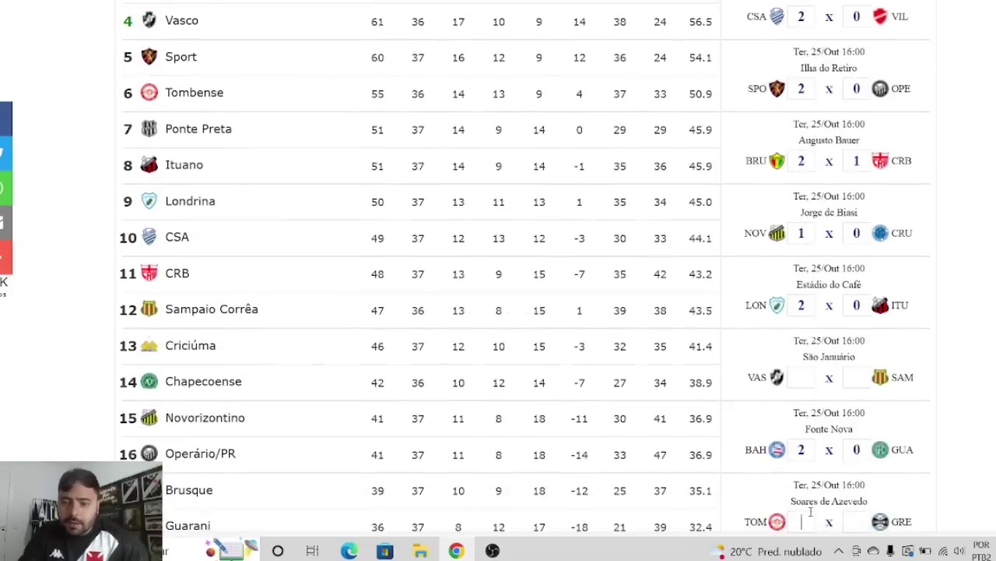
{"action": "type", "text": "1"}
{"action": "key", "text": "Tab"}
{"action": "type", "text": "2"}
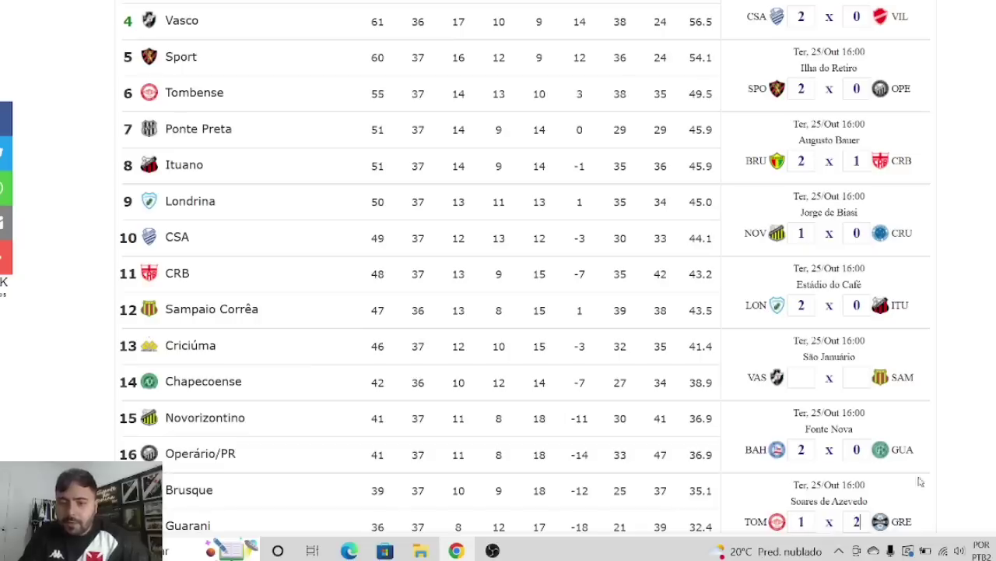
{"action": "scroll", "coordinate": [814, 438], "scroll_direction": "down", "scroll_amount": 2}
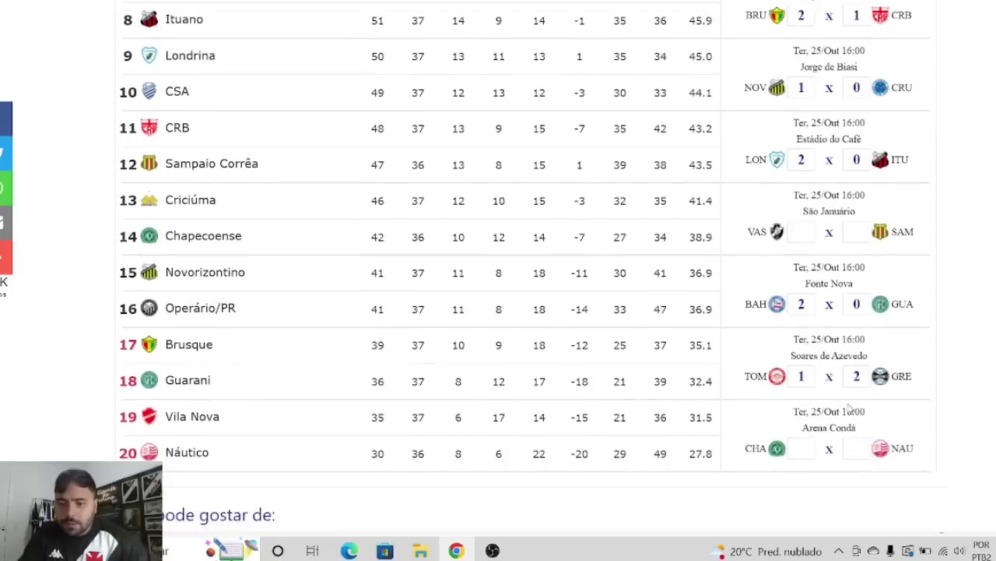
{"action": "left_click", "coordinate": [802, 448]}
{"action": "type", "text": "2"}
{"action": "key", "text": "Tab"}
{"action": "type", "text": "0"}
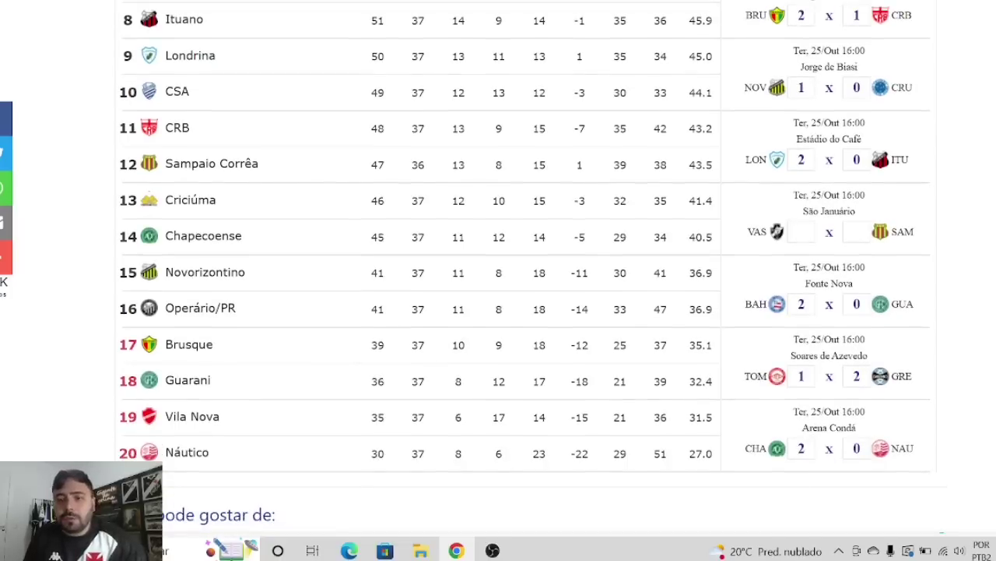
Step: Fill in the remaining round 37 match as Vasco 1–0 Sampaio Corrêa
{"action": "scroll", "coordinate": [498, 268], "scroll_direction": "up", "scroll_amount": 2}
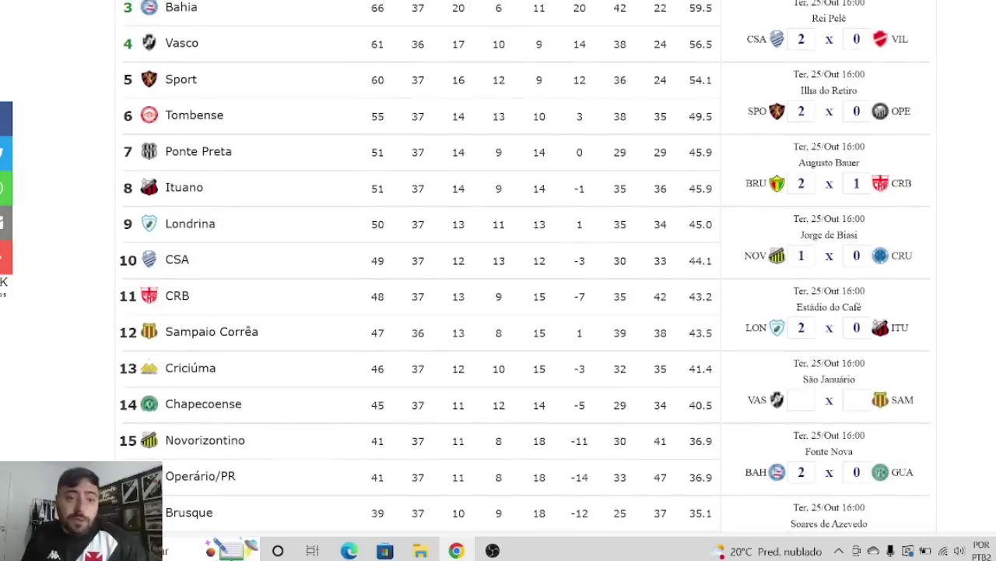
{"action": "left_click", "coordinate": [802, 399]}
{"action": "type", "text": "1"}
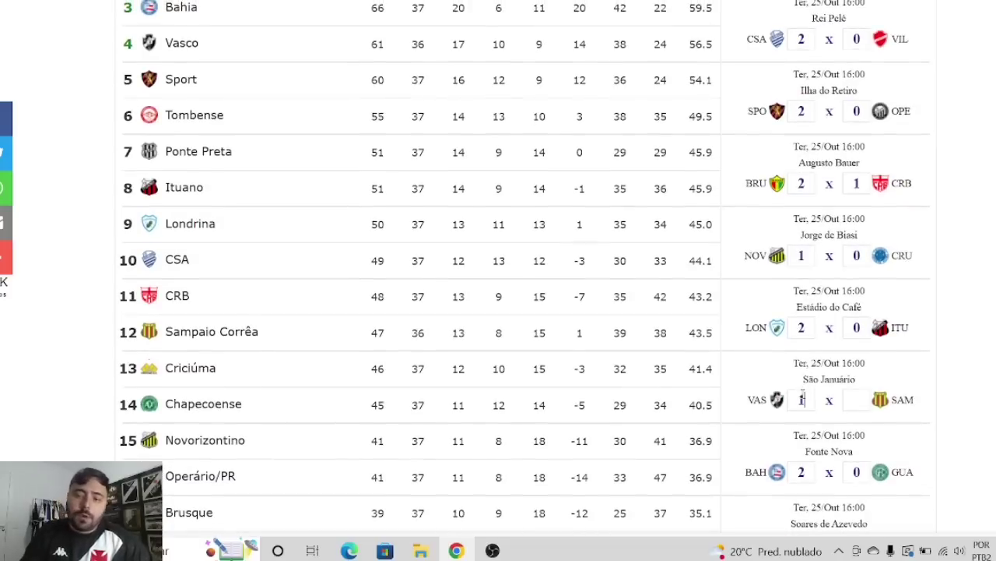
{"action": "left_click", "coordinate": [858, 399]}
{"action": "type", "text": "0"}
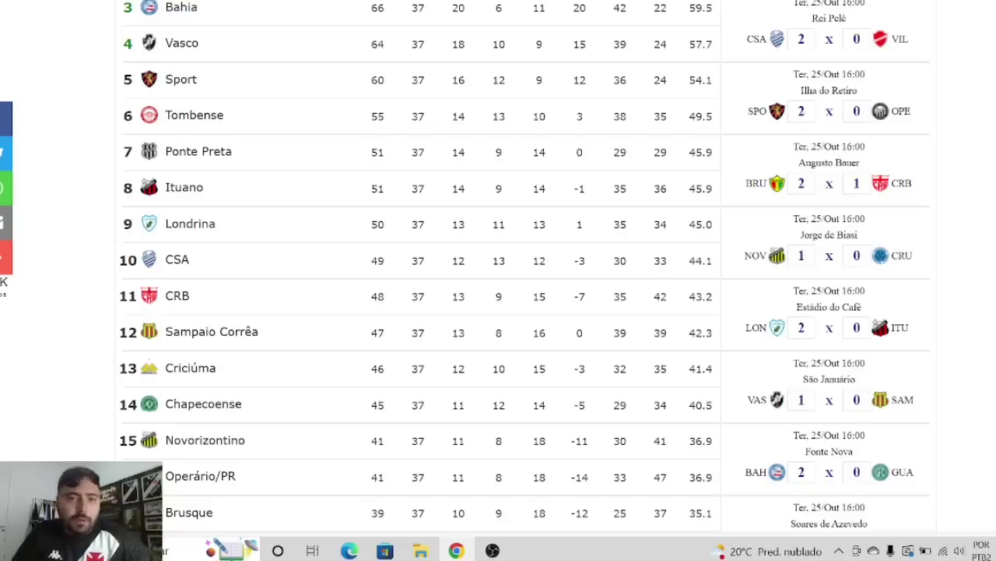
Step: Check the updated standings and advance the fixture list to round 38
{"action": "scroll", "coordinate": [498, 268], "scroll_direction": "up", "scroll_amount": 1}
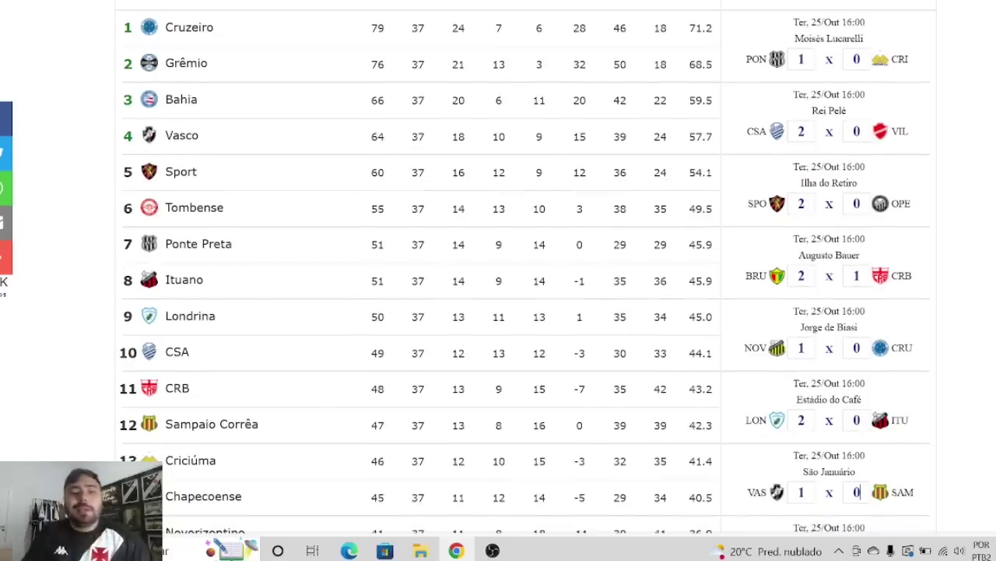
{"action": "scroll", "coordinate": [468, 268], "scroll_direction": "up", "scroll_amount": 1}
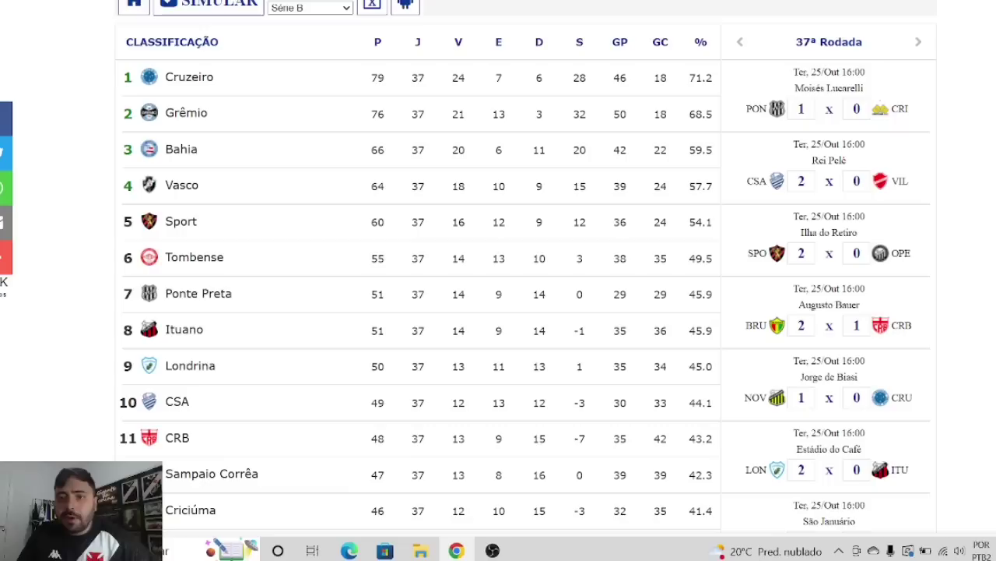
{"action": "left_click", "coordinate": [919, 43]}
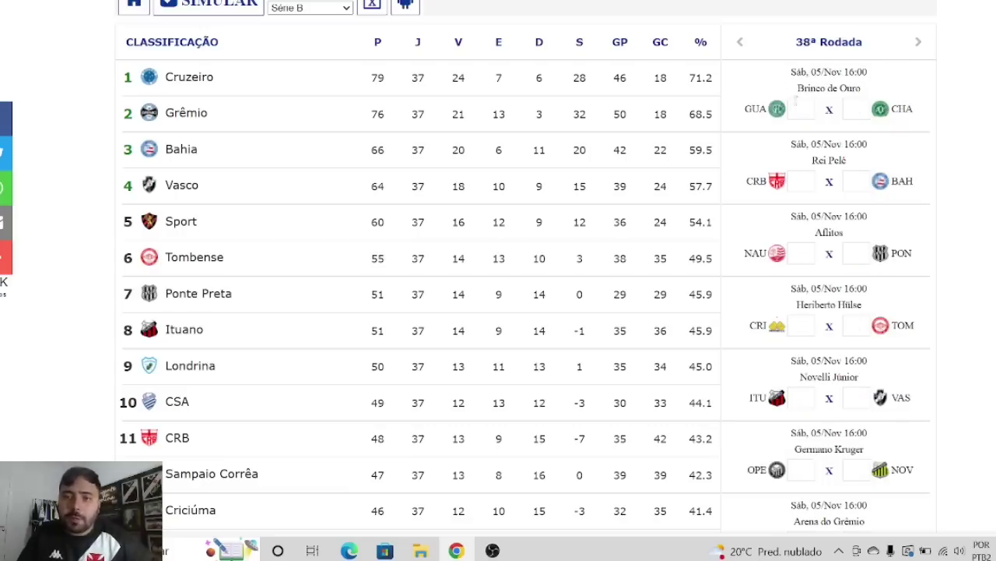
Step: Enter the round 38 scores Guarani 1–0 Chapecoense and CRB 2–0 Bahia
{"action": "left_click", "coordinate": [798, 104]}
{"action": "type", "text": "1"}
{"action": "key", "text": "Tab"}
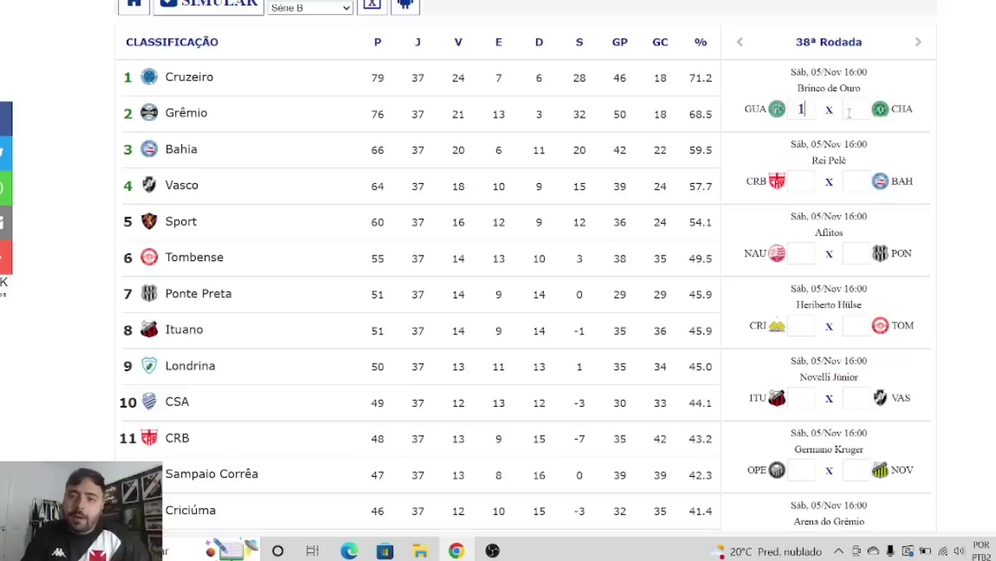
{"action": "type", "text": "0"}
{"action": "left_click", "coordinate": [806, 185]}
{"action": "type", "text": "2"}
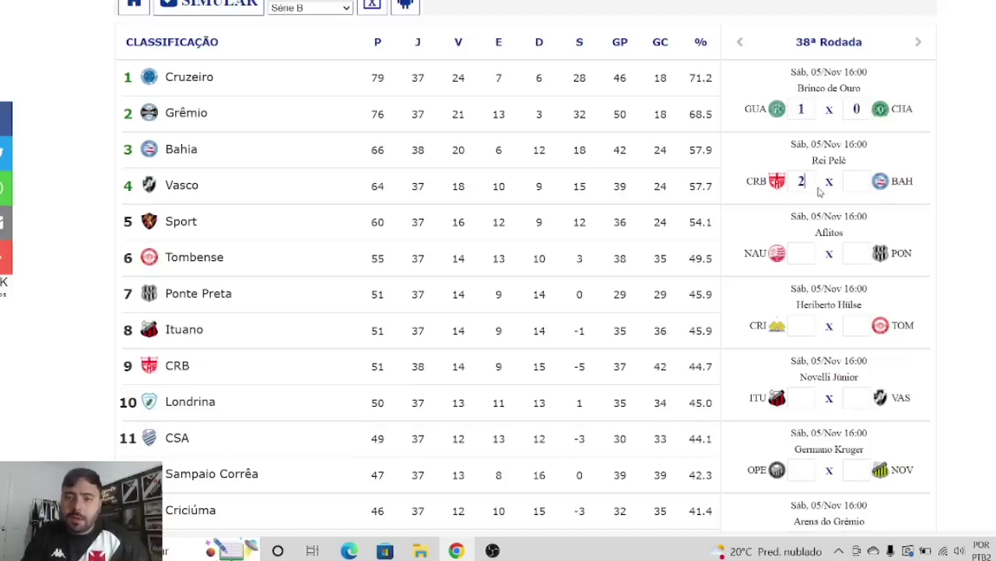
{"action": "type", "text": "0"}
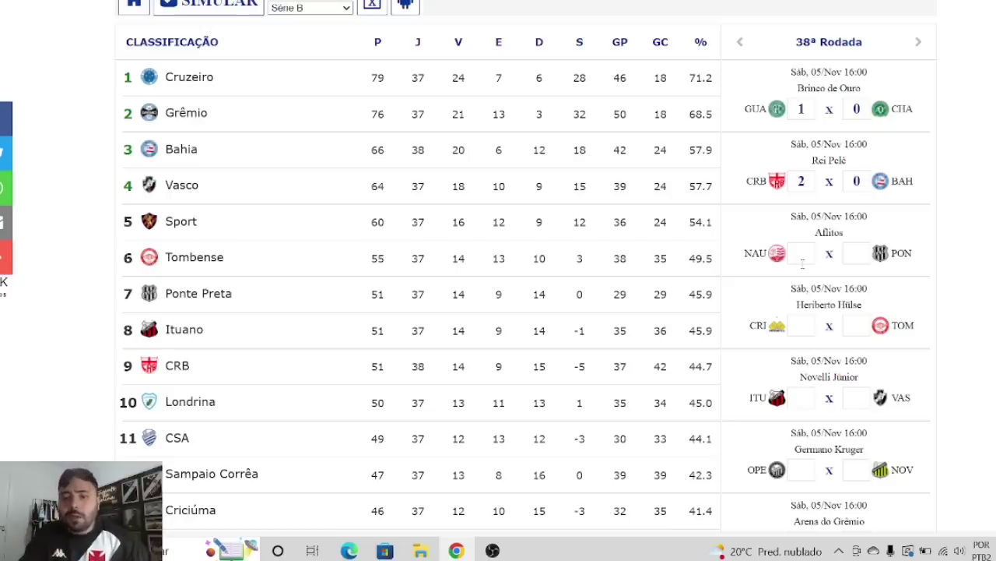
Step: Fill in the round 38 scores Náutico 2–0 Ponte Preta and Criciúma 2–0 Tombense
{"action": "left_click", "coordinate": [807, 254]}
{"action": "type", "text": "2"}
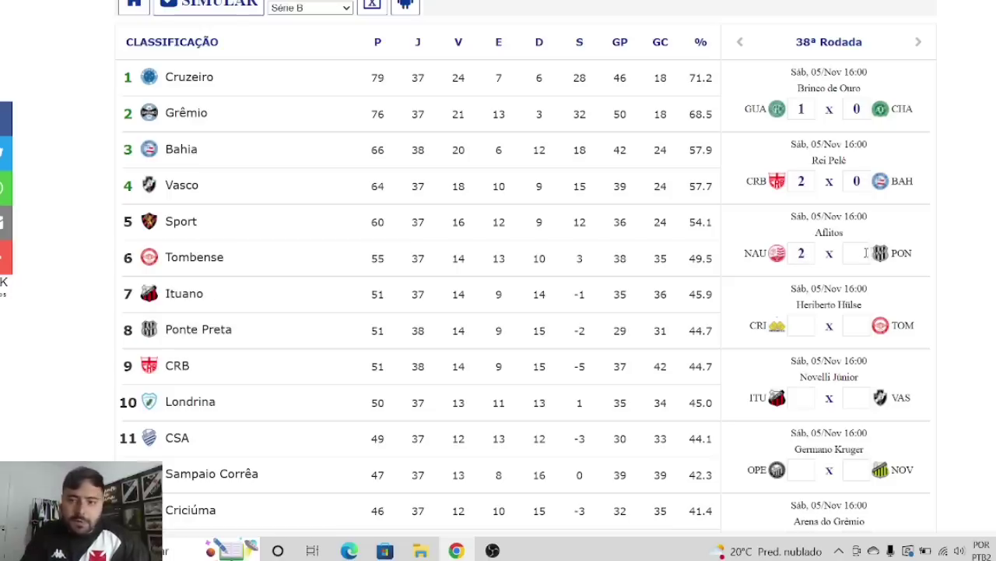
{"action": "left_click", "coordinate": [857, 254]}
{"action": "type", "text": "0"}
{"action": "left_click", "coordinate": [804, 326]}
{"action": "type", "text": "2"}
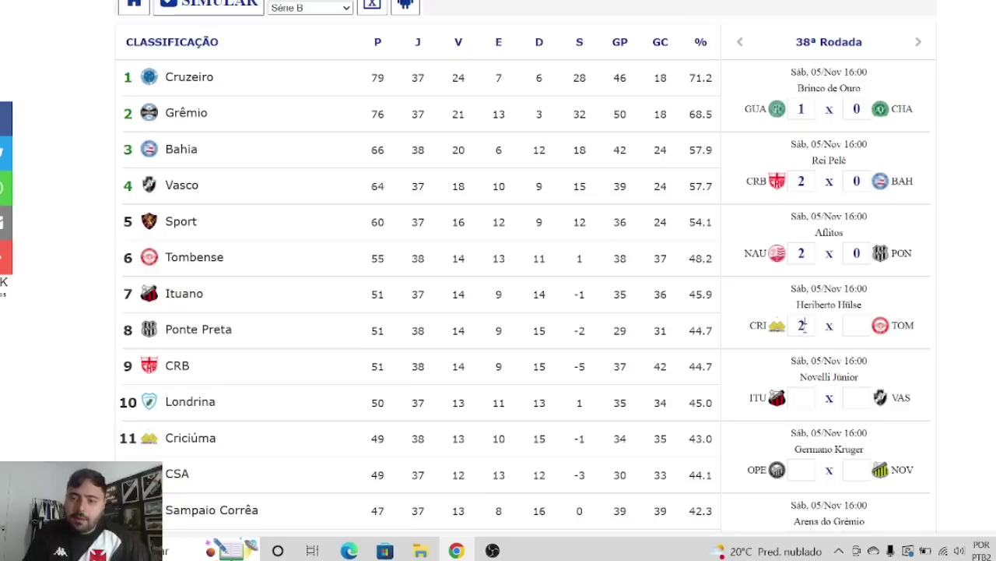
{"action": "left_click", "coordinate": [857, 326]}
{"action": "type", "text": "0"}
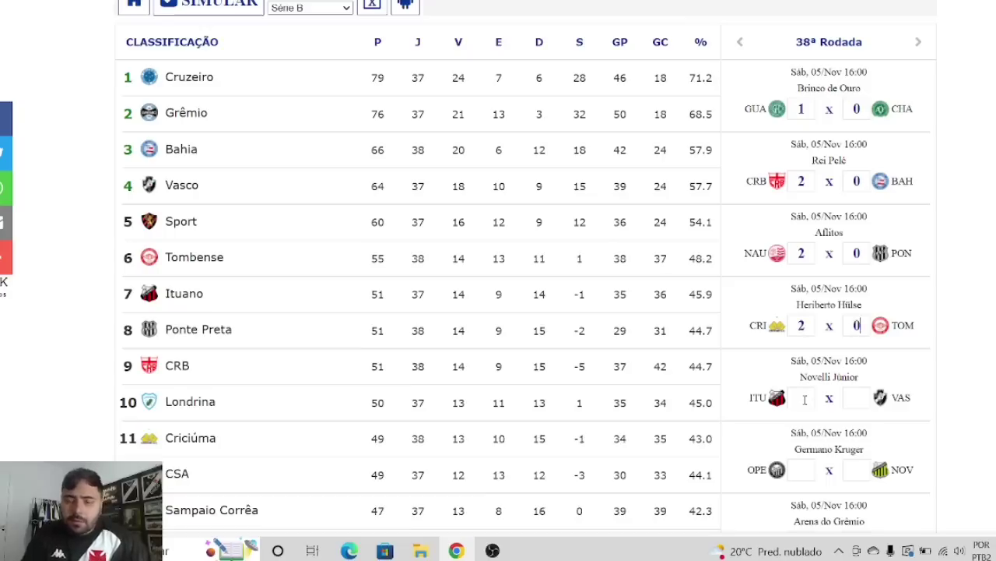
Step: Enter the round 38 scores Ituano 1–0 Vasco and Operário/PR 2–0 Novorizontino
{"action": "left_click", "coordinate": [805, 399]}
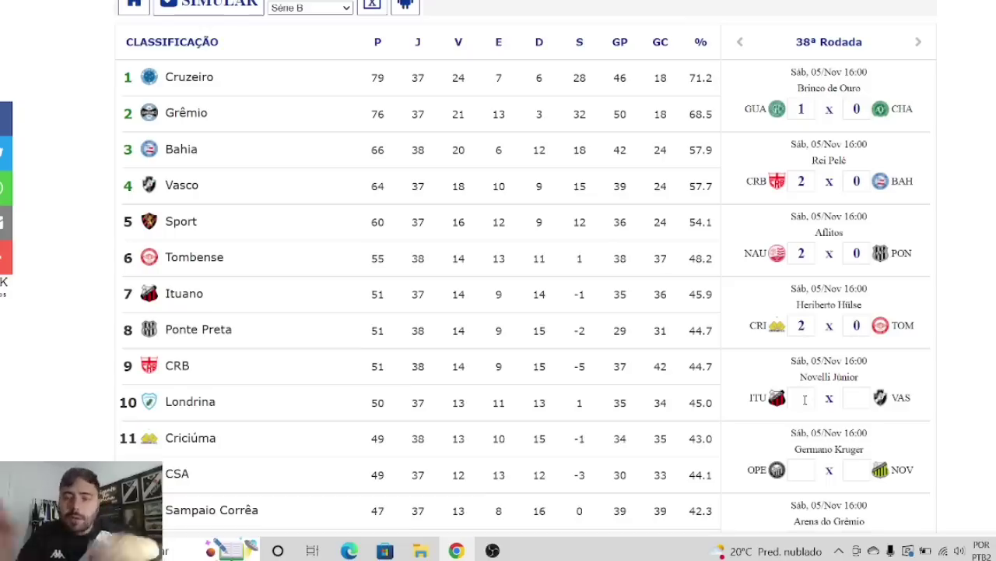
{"action": "type", "text": "1"}
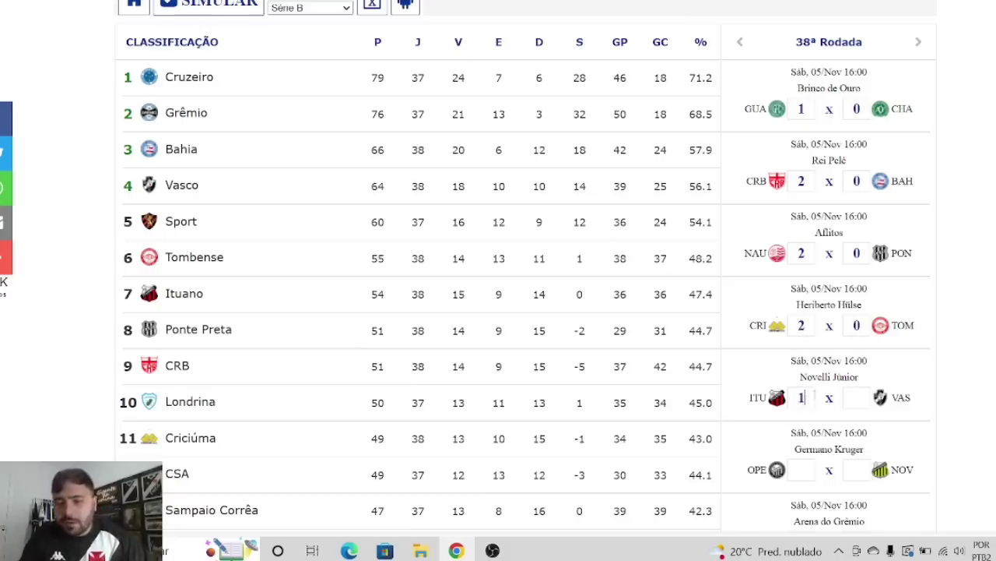
{"action": "left_click", "coordinate": [860, 397]}
{"action": "type", "text": "0"}
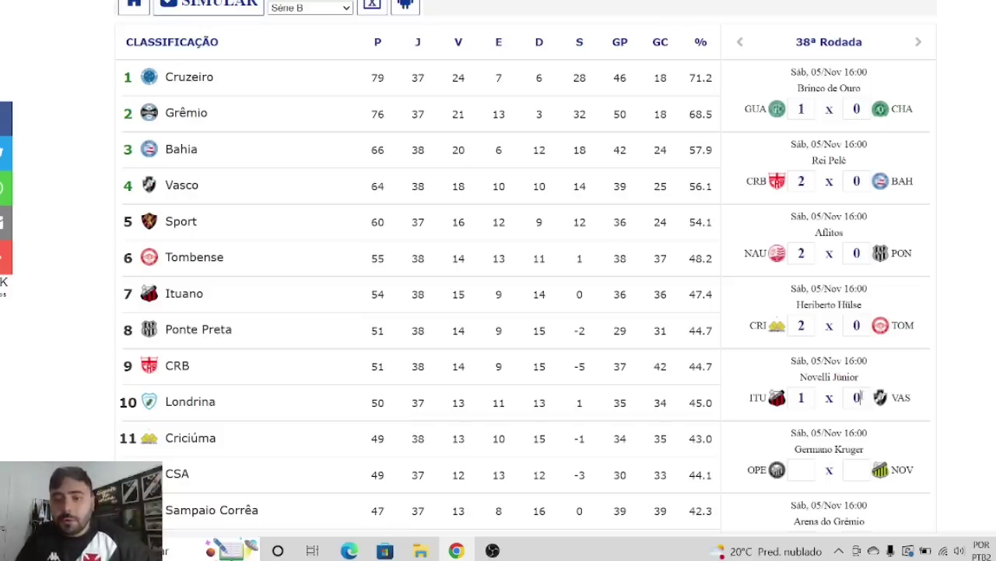
{"action": "scroll", "coordinate": [859, 397], "scroll_direction": "down", "scroll_amount": 2}
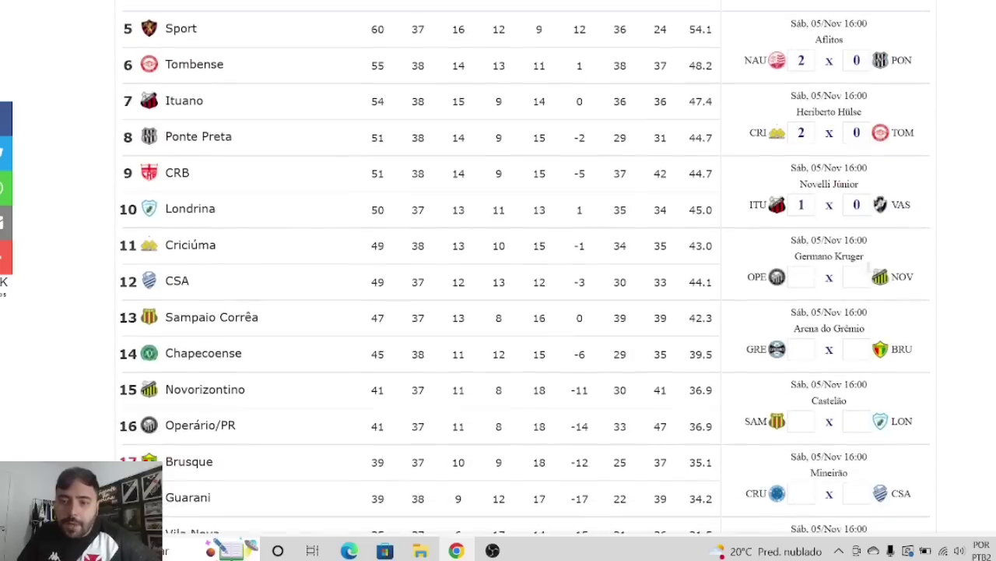
{"action": "left_click", "coordinate": [813, 284]}
{"action": "type", "text": "2"}
{"action": "left_click", "coordinate": [853, 285]}
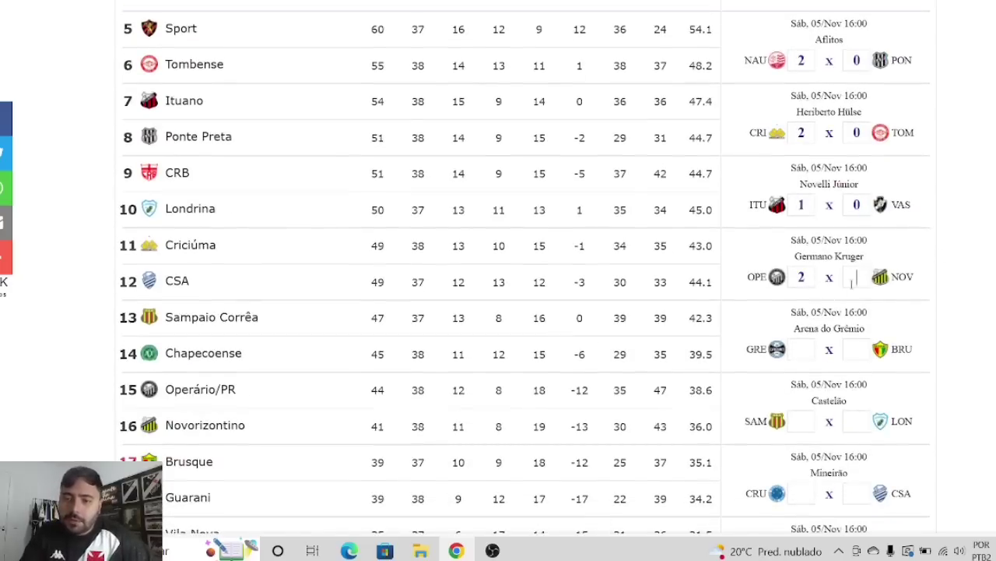
{"action": "type", "text": "0"}
Step: Fill in the round 38 scores Grêmio 2–0 Brusque and Sampaio Corrêa 2–0 Londrina
{"action": "left_click", "coordinate": [815, 342]}
{"action": "type", "text": "2"}
{"action": "left_click", "coordinate": [860, 343]}
{"action": "type", "text": "0"}
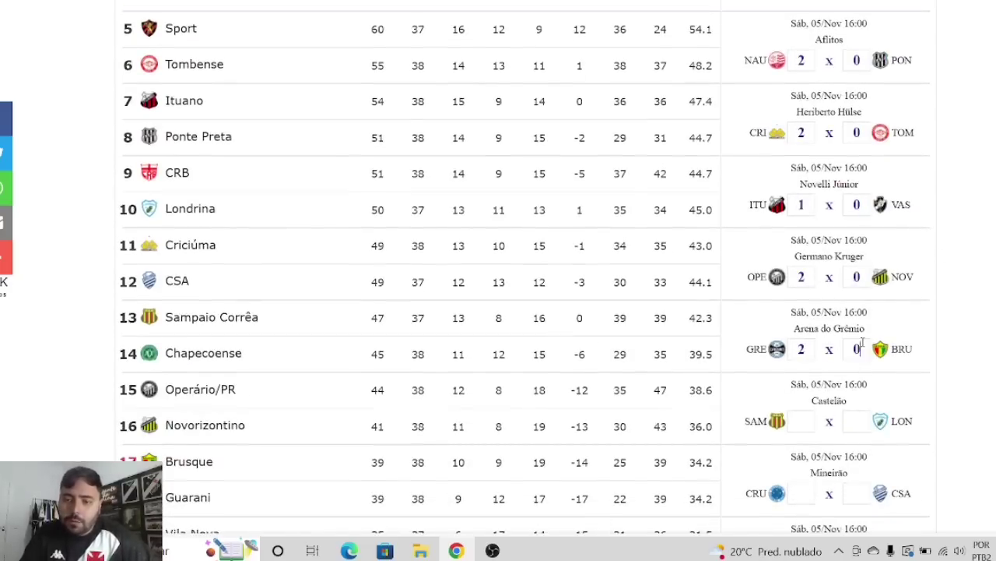
{"action": "left_click", "coordinate": [806, 419]}
{"action": "type", "text": "2"}
{"action": "left_click", "coordinate": [857, 421]}
{"action": "type", "text": "0"}
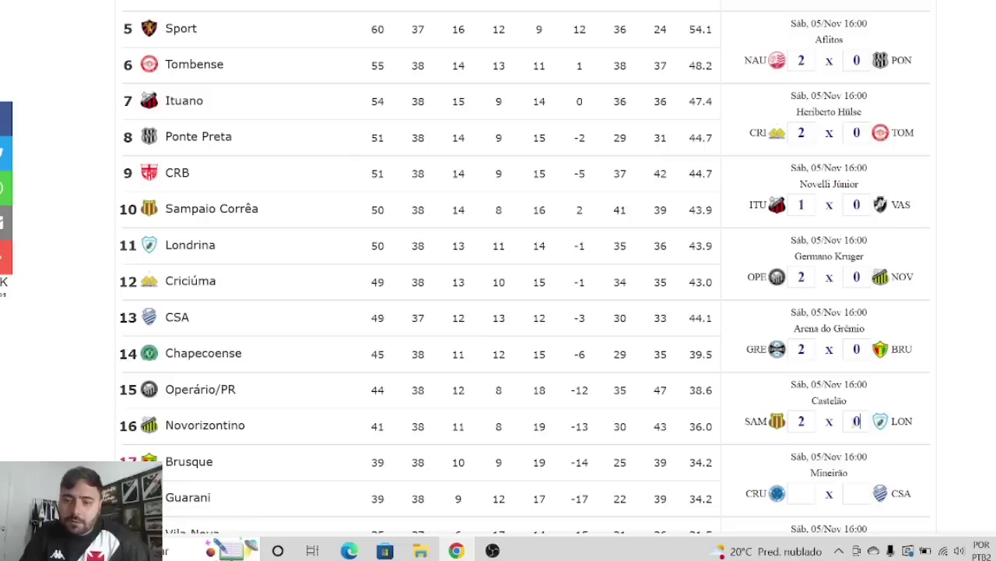
Step: Complete round 38 with the scores Cruzeiro 2–0 CSA and Vila Nova 0–0 Sport
{"action": "left_click", "coordinate": [809, 491]}
{"action": "type", "text": "2"}
{"action": "left_click", "coordinate": [856, 493]}
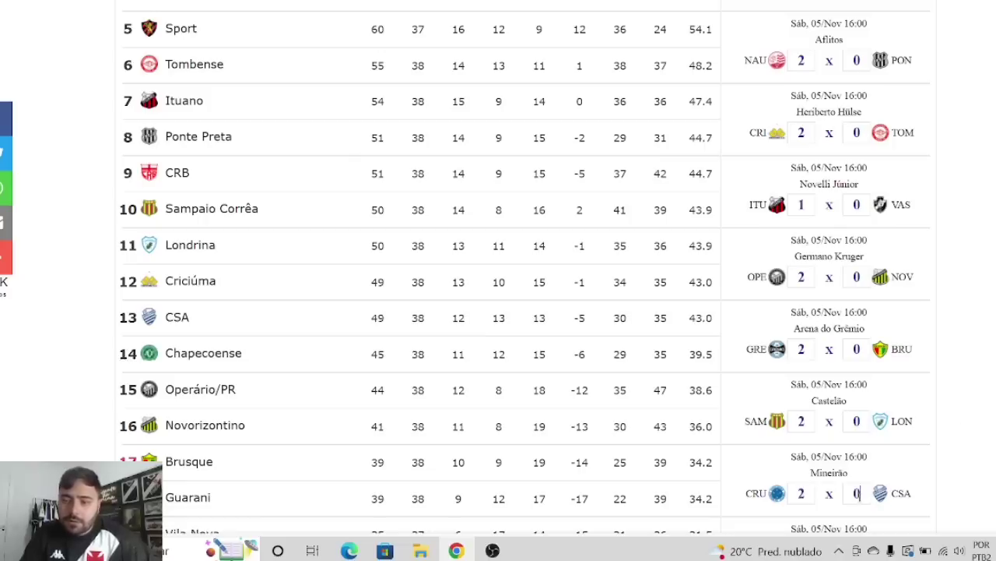
{"action": "type", "text": "0"}
{"action": "scroll", "coordinate": [526, 270], "scroll_direction": "down", "scroll_amount": 1}
{"action": "scroll", "coordinate": [848, 392], "scroll_direction": "down", "scroll_amount": 1}
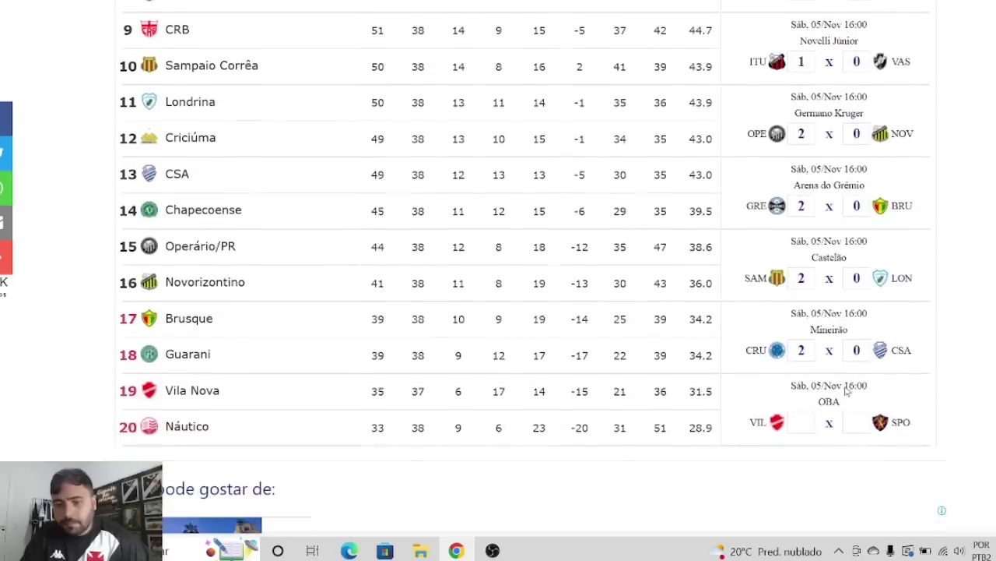
{"action": "left_click", "coordinate": [802, 421]}
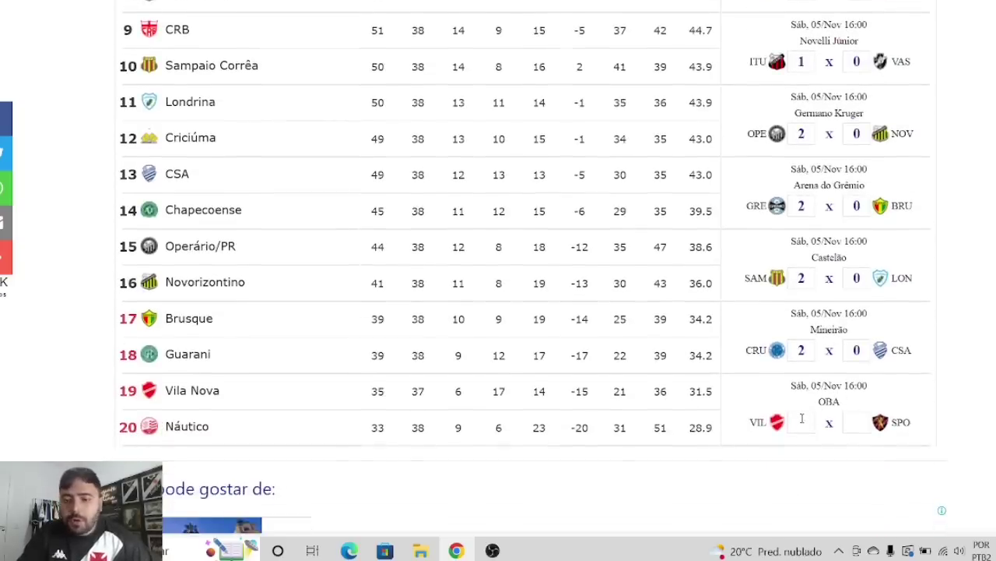
{"action": "type", "text": "0"}
{"action": "left_click", "coordinate": [856, 422]}
{"action": "type", "text": "0"}
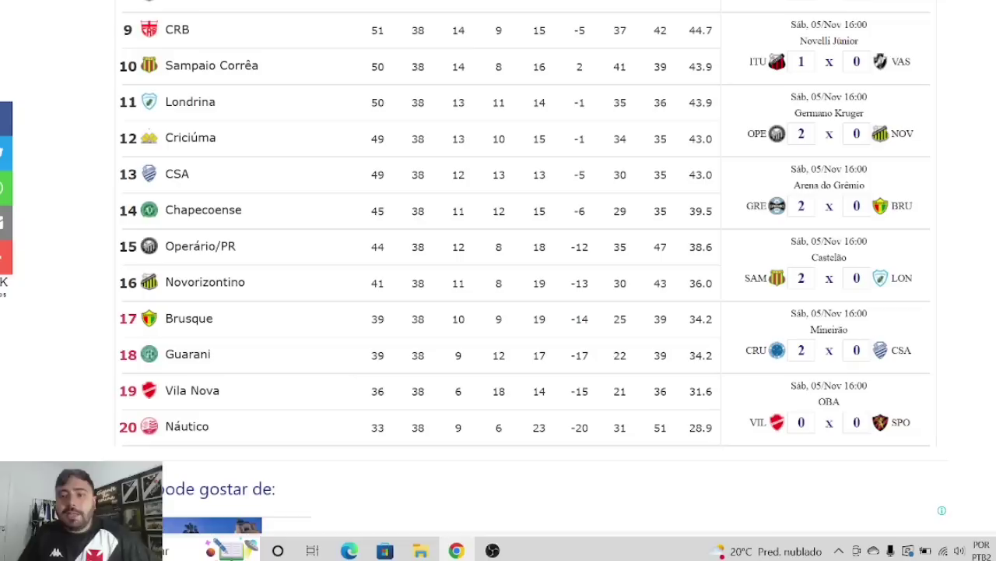
Step: Review the final projected Série B standings, from the promotion places down to the relegation zone
{"action": "scroll", "coordinate": [532, 269], "scroll_direction": "up", "scroll_amount": 4}
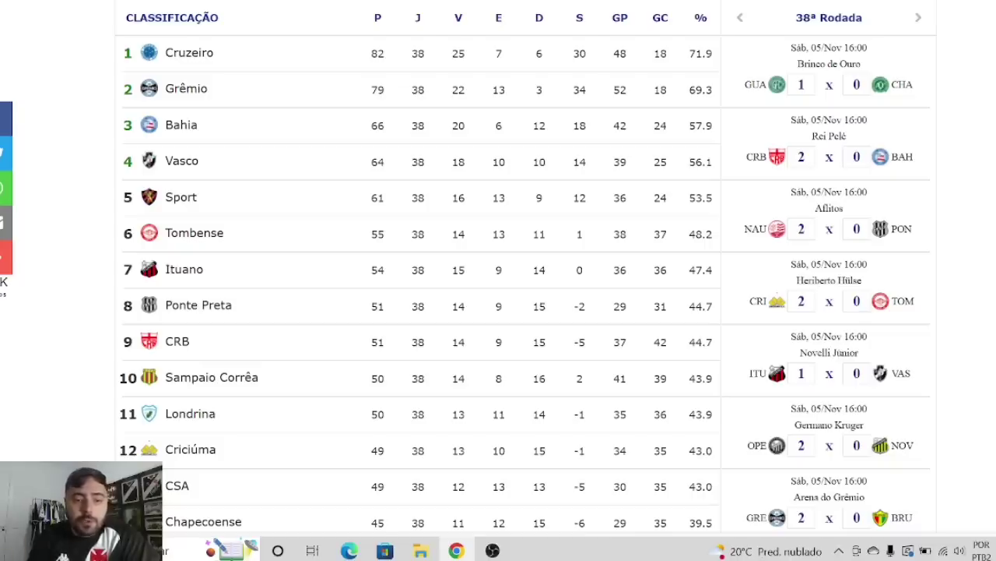
{"action": "scroll", "coordinate": [526, 267], "scroll_direction": "down", "scroll_amount": 2}
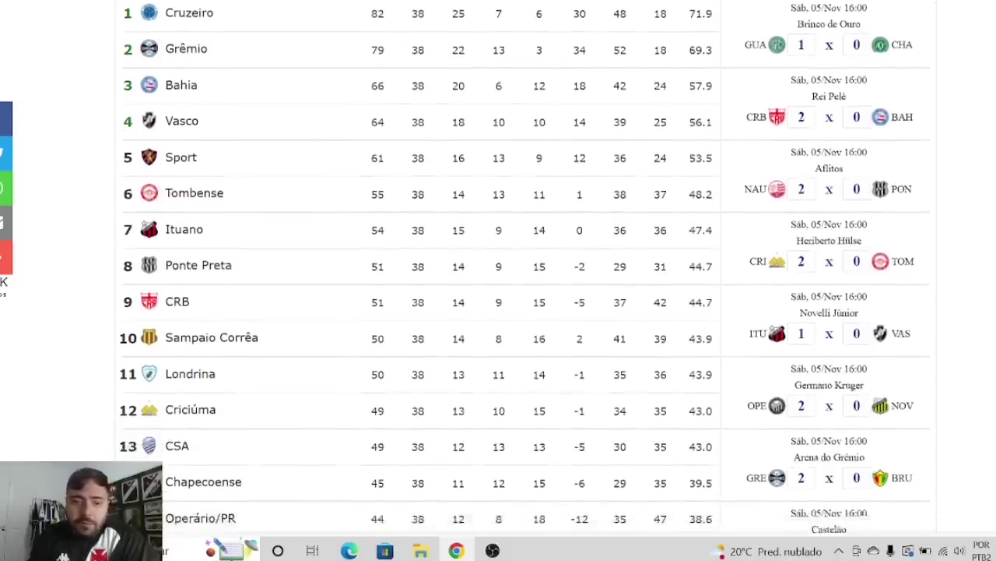
{"action": "scroll", "coordinate": [856, 442], "scroll_direction": "down", "scroll_amount": 3}
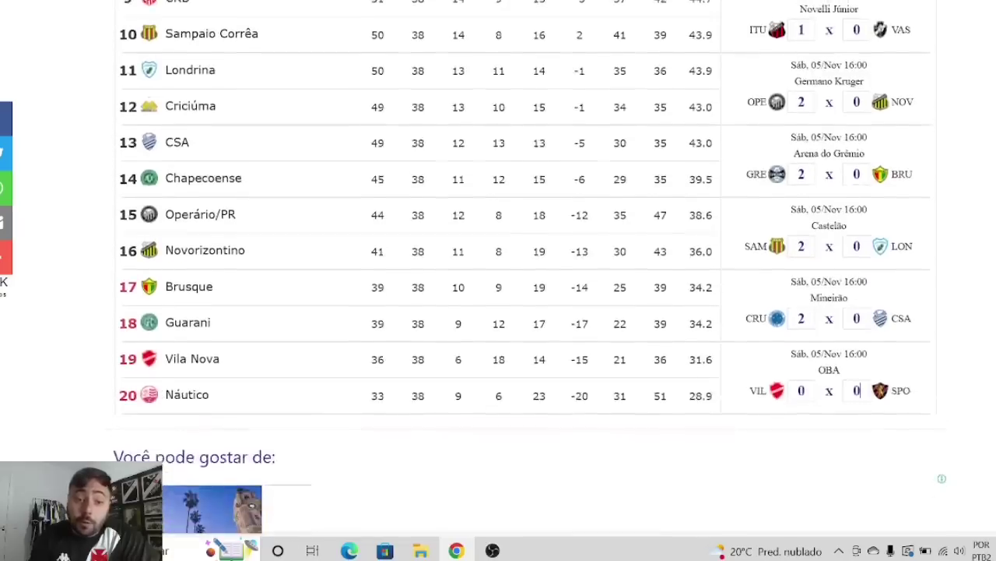
{"action": "scroll", "coordinate": [856, 442], "scroll_direction": "up", "scroll_amount": 1}
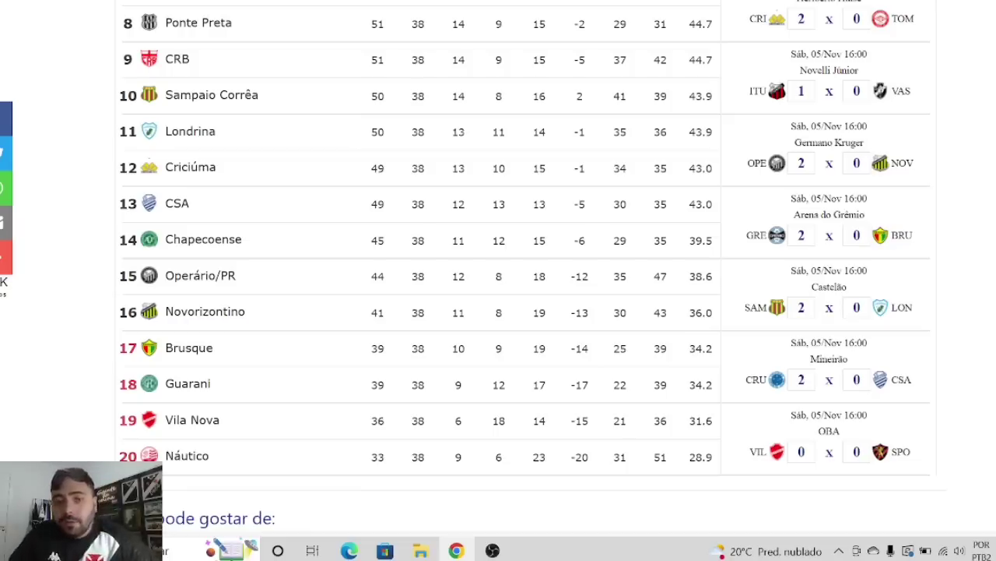
{"action": "scroll", "coordinate": [533, 267], "scroll_direction": "up", "scroll_amount": 1}
{"action": "scroll", "coordinate": [525, 268], "scroll_direction": "up", "scroll_amount": 4}
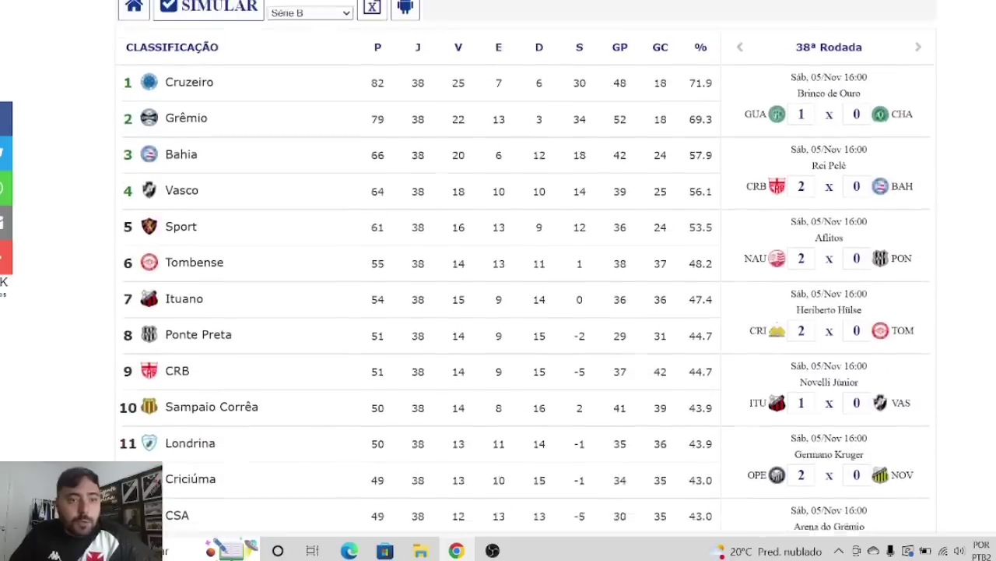
{"action": "scroll", "coordinate": [527, 268], "scroll_direction": "down", "scroll_amount": 1}
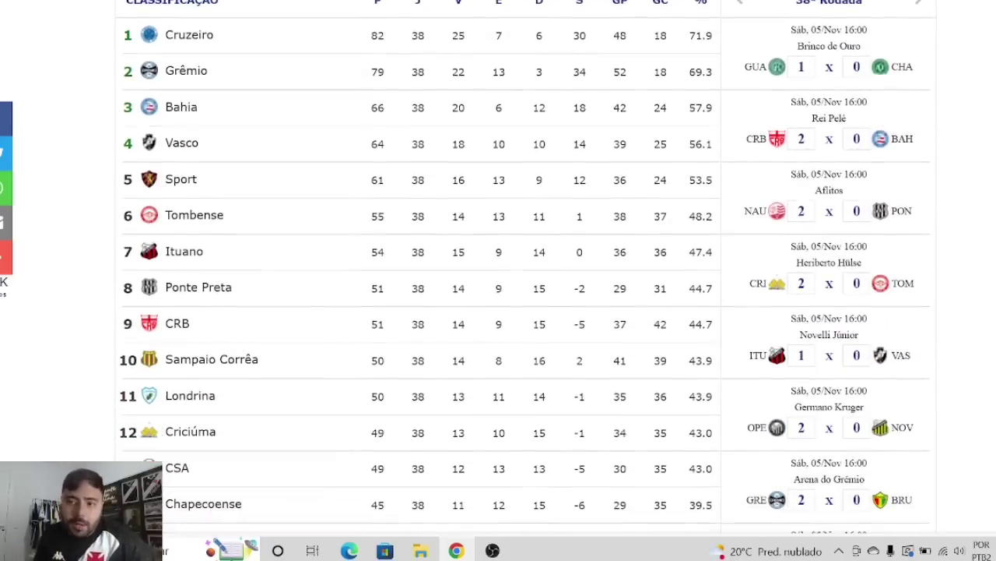
{"action": "scroll", "coordinate": [526, 268], "scroll_direction": "down", "scroll_amount": 3}
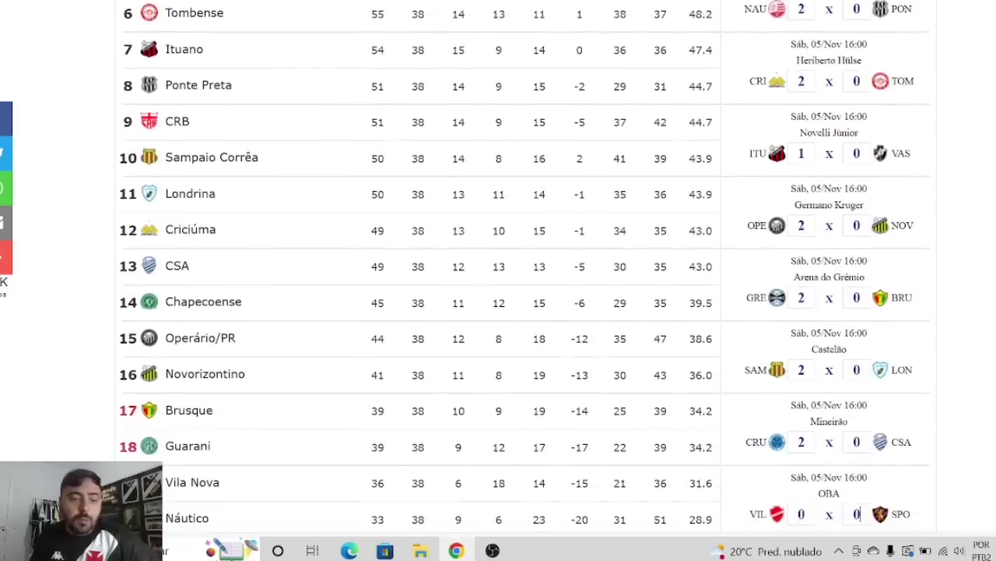
{"action": "scroll", "coordinate": [526, 268], "scroll_direction": "up", "scroll_amount": 3}
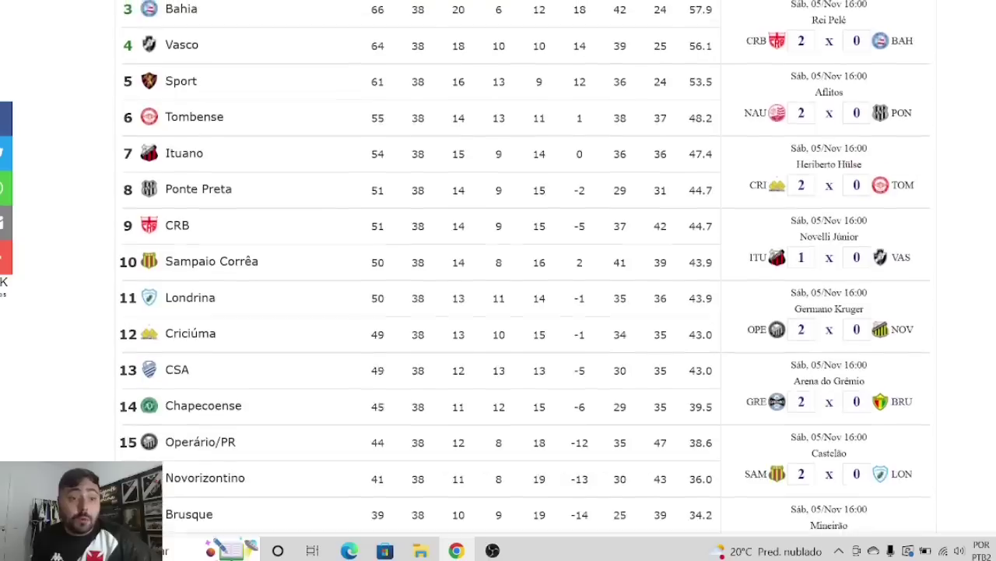
{"action": "scroll", "coordinate": [527, 268], "scroll_direction": "up", "scroll_amount": 1}
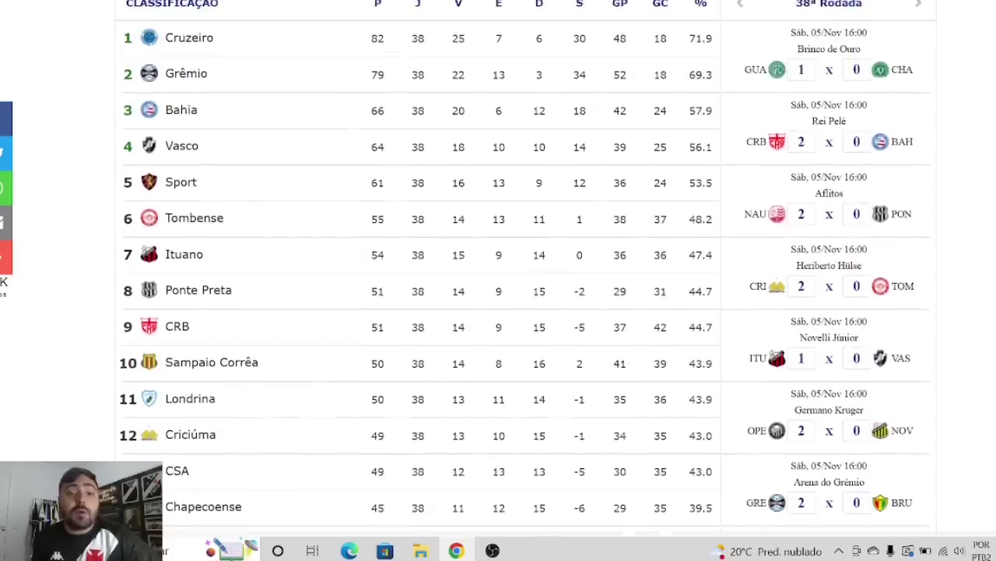